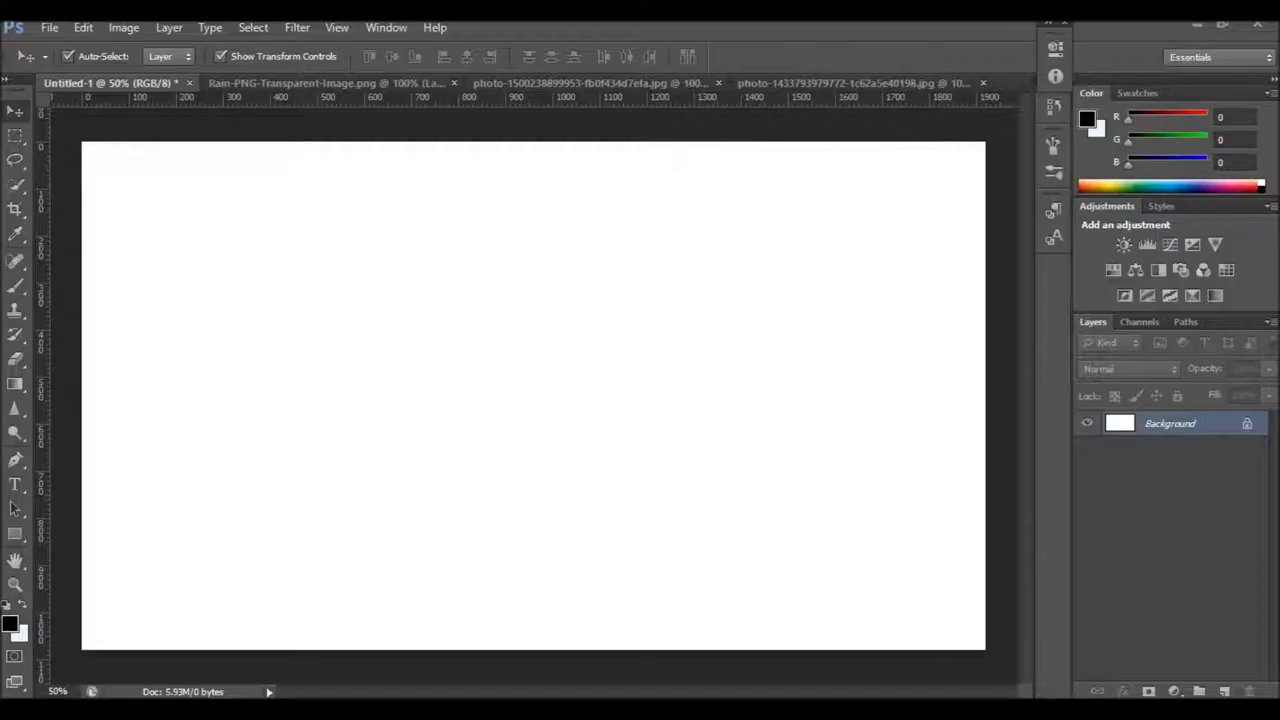
# Confirm the canvas size is 1920 × 1080 pixels in Image > Canvas Size
pyautogui.click(123, 28)
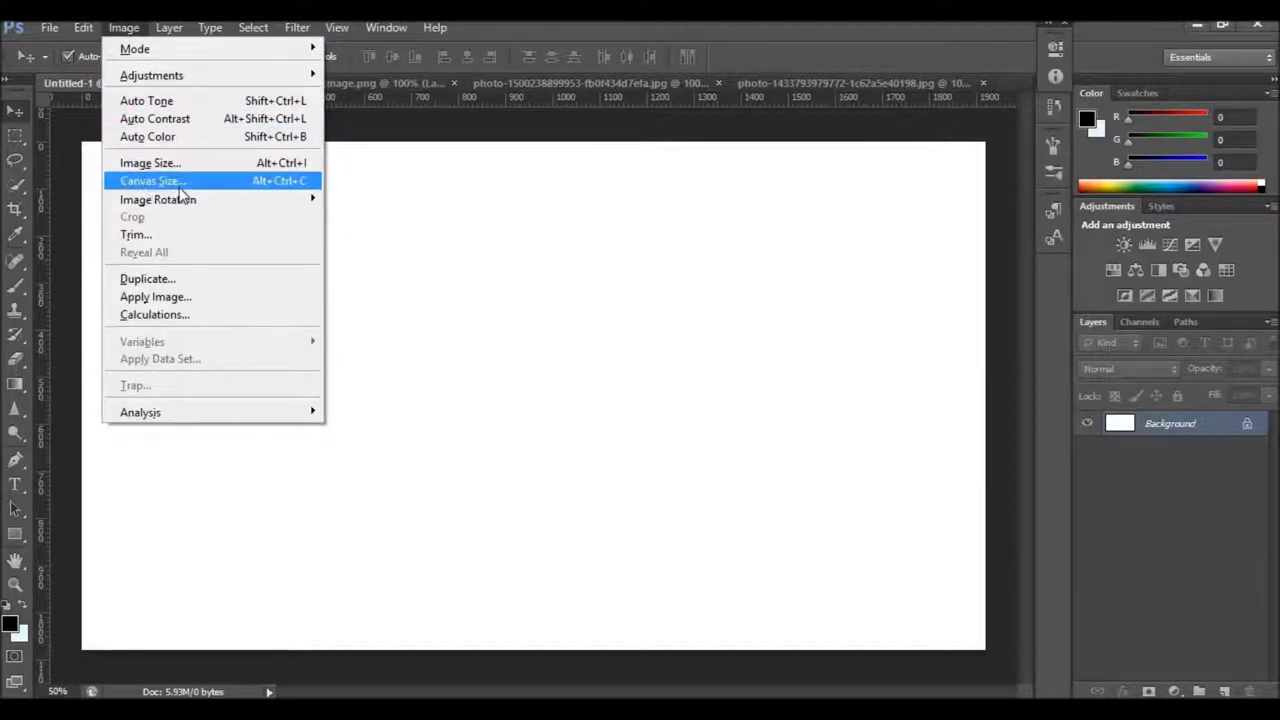
pyautogui.click(145, 181)
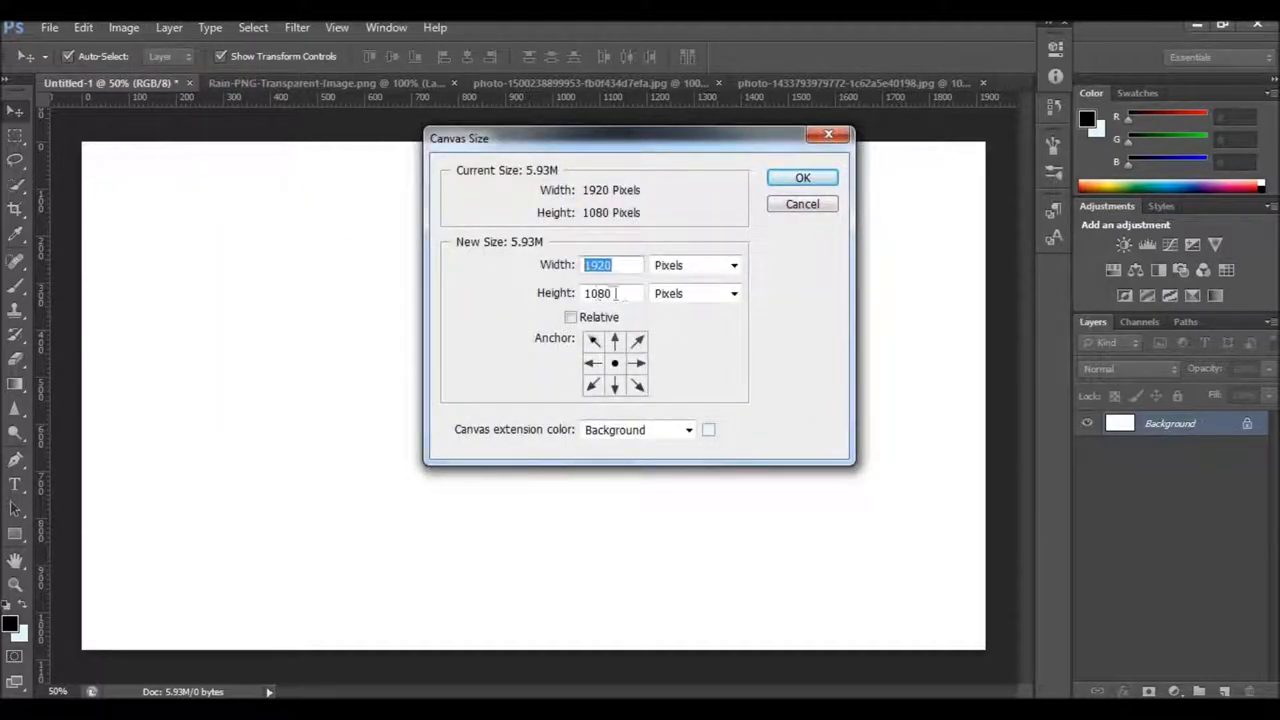
pyautogui.press('Tab')
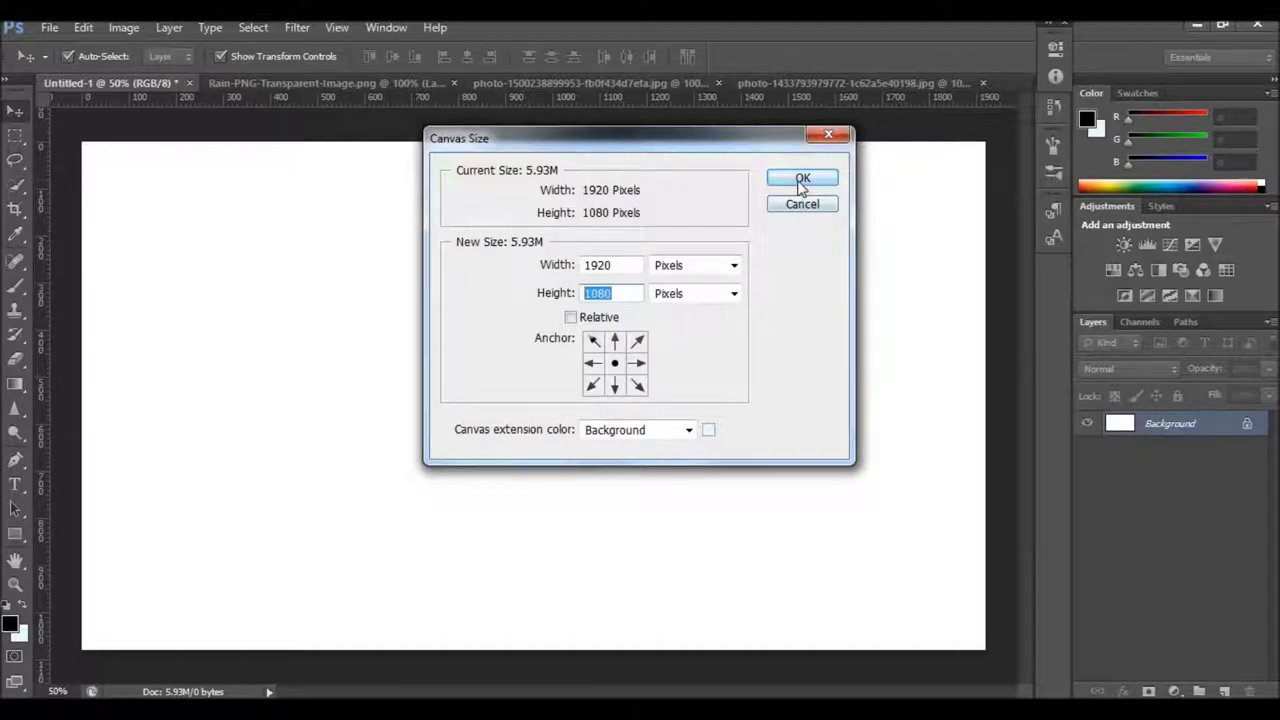
pyautogui.click(802, 183)
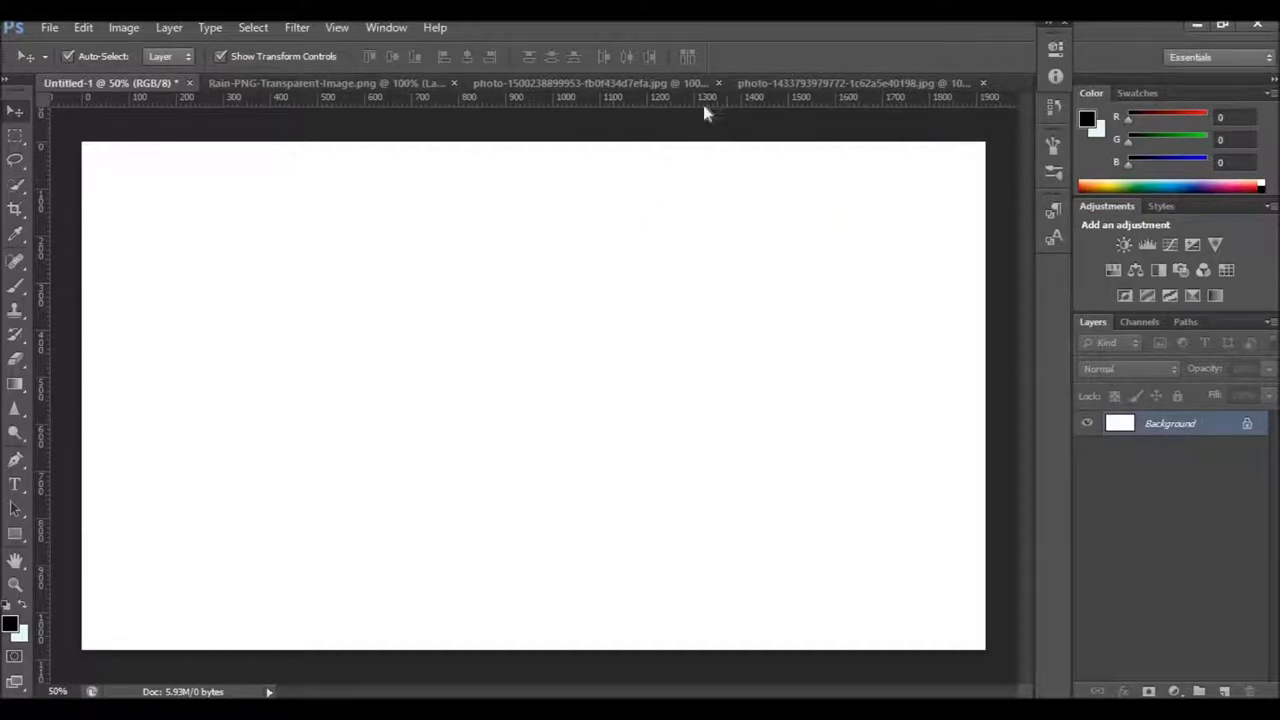
# Switch through the document tabs to the snowy road photo
pyautogui.click(329, 84)
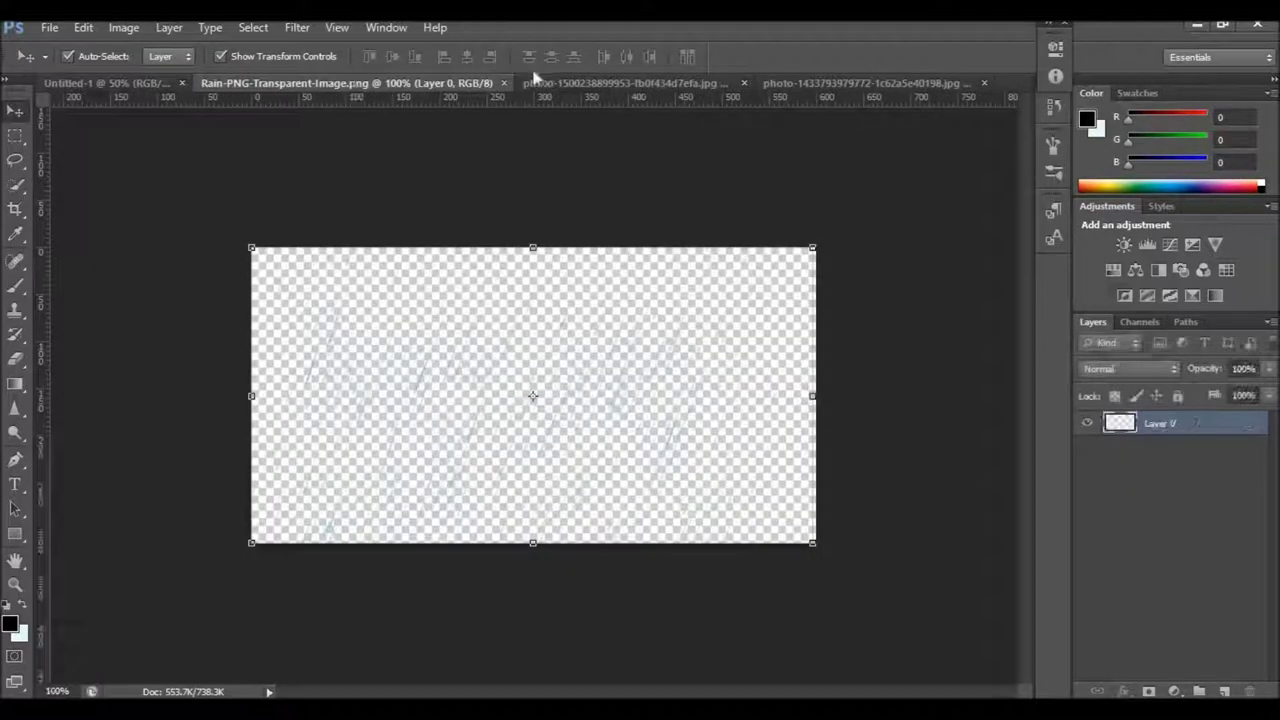
pyautogui.click(595, 84)
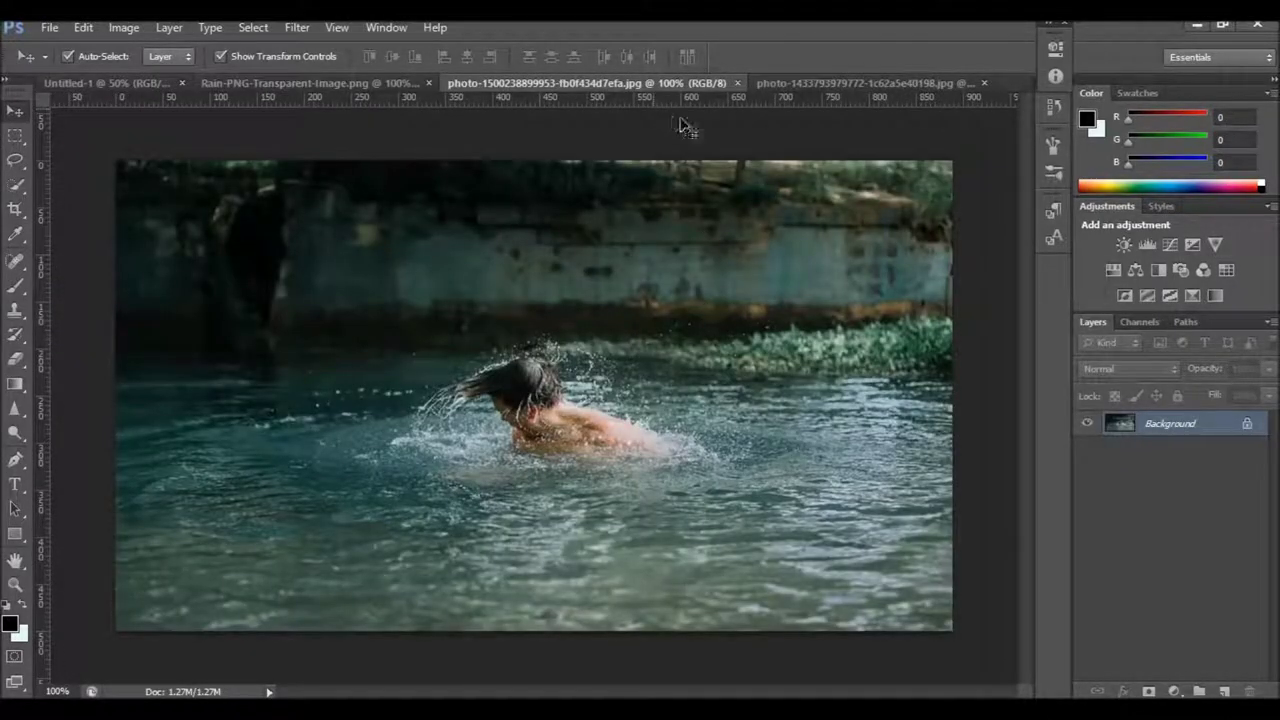
pyautogui.click(830, 84)
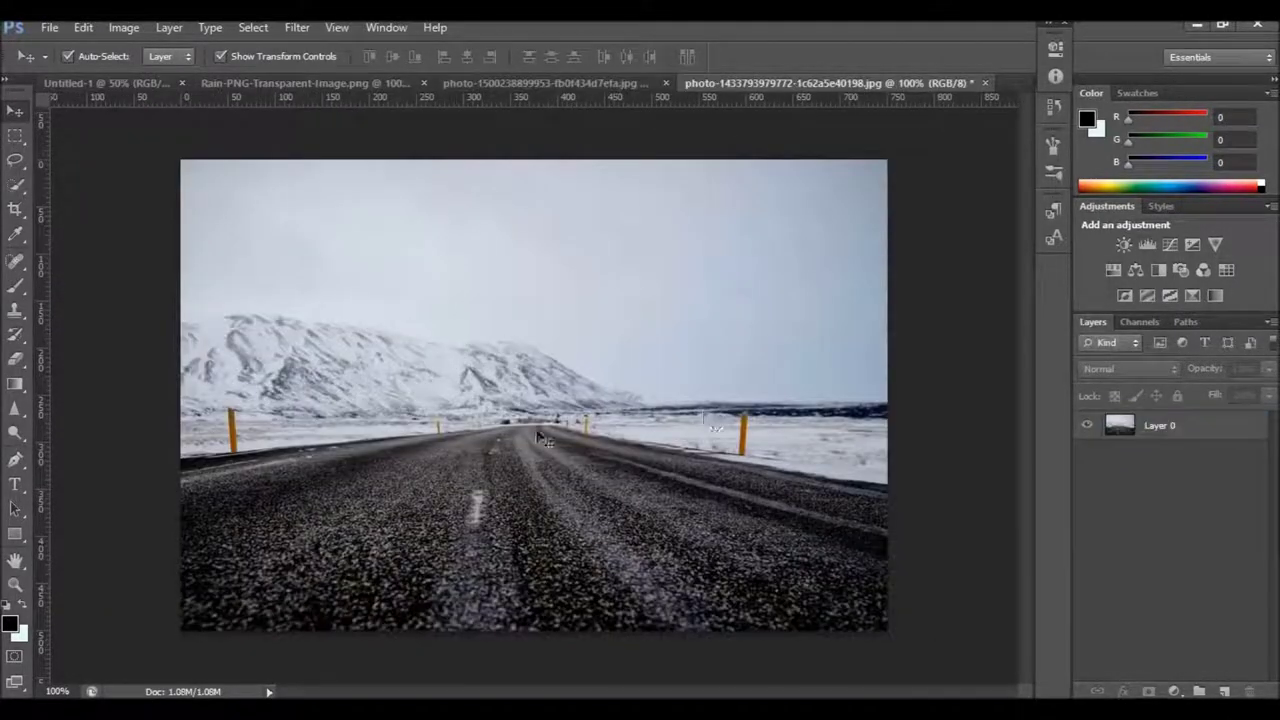
# Move the road photo into Untitled-1 as Layer 1 and scale it to fill the canvas
pyautogui.moveTo(462, 415)
pyautogui.mouseDown()
pyautogui.moveTo(128, 108)
pyautogui.moveTo(531, 363)
pyautogui.mouseUp()
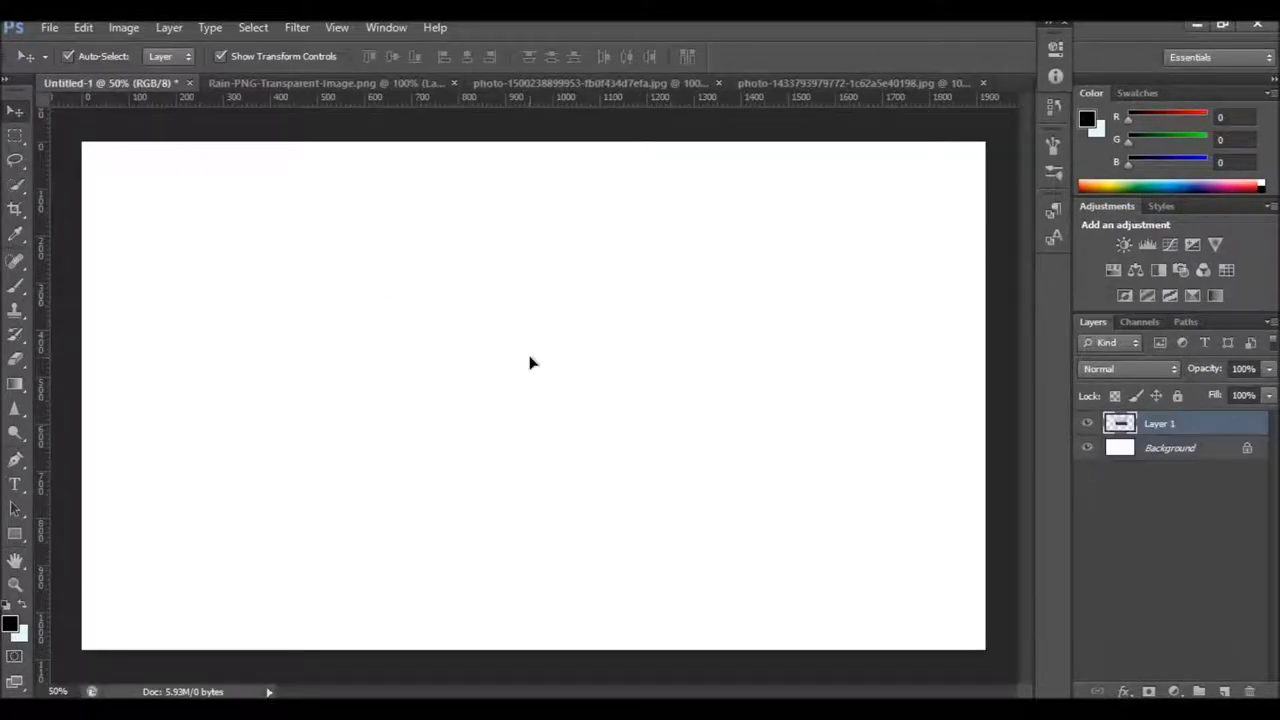
pyautogui.hotkey('ctrl', 't')
pyautogui.moveTo(677, 287); pyautogui.dragTo(904, 258)
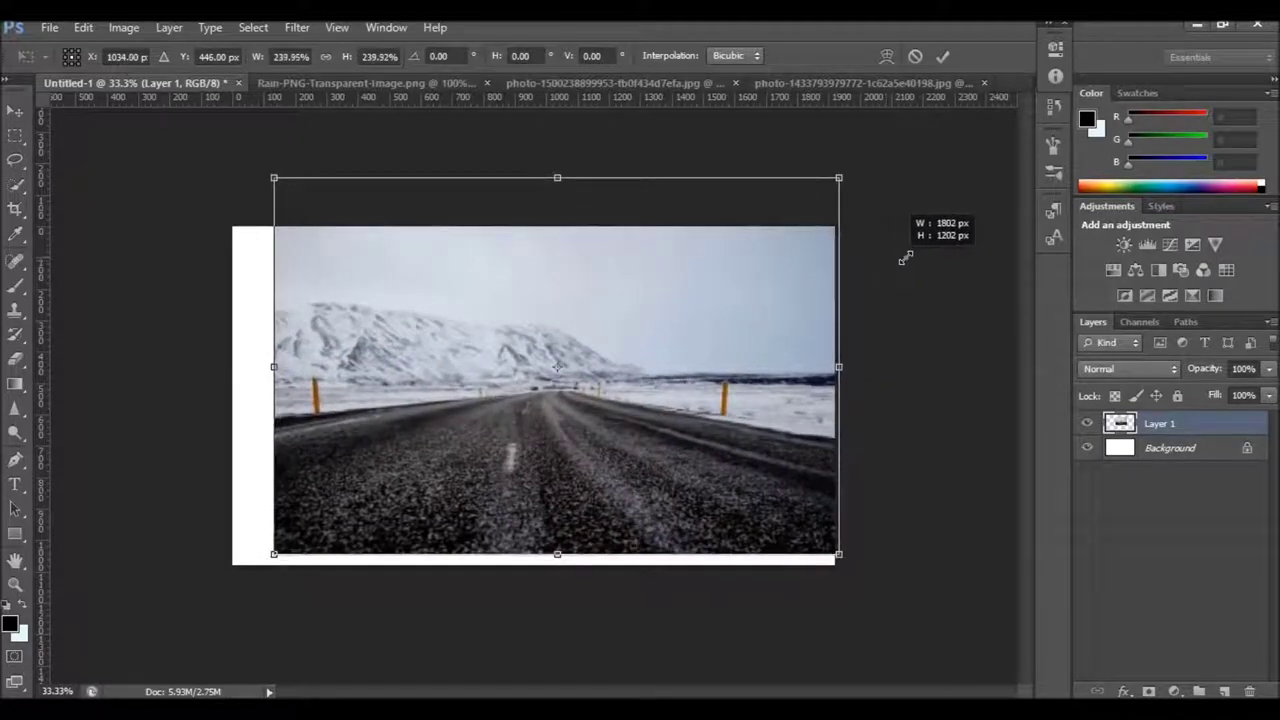
pyautogui.moveTo(747, 311); pyautogui.dragTo(720, 312)
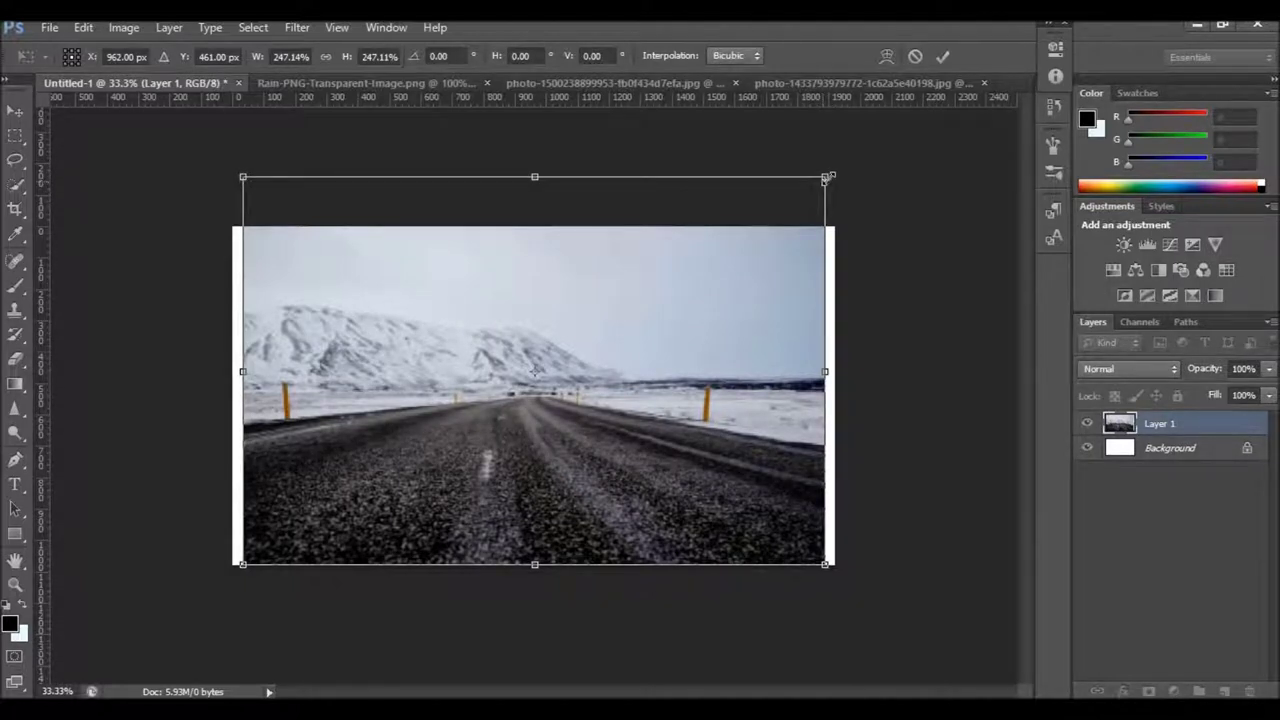
pyautogui.moveTo(827, 178); pyautogui.dragTo(830, 176)
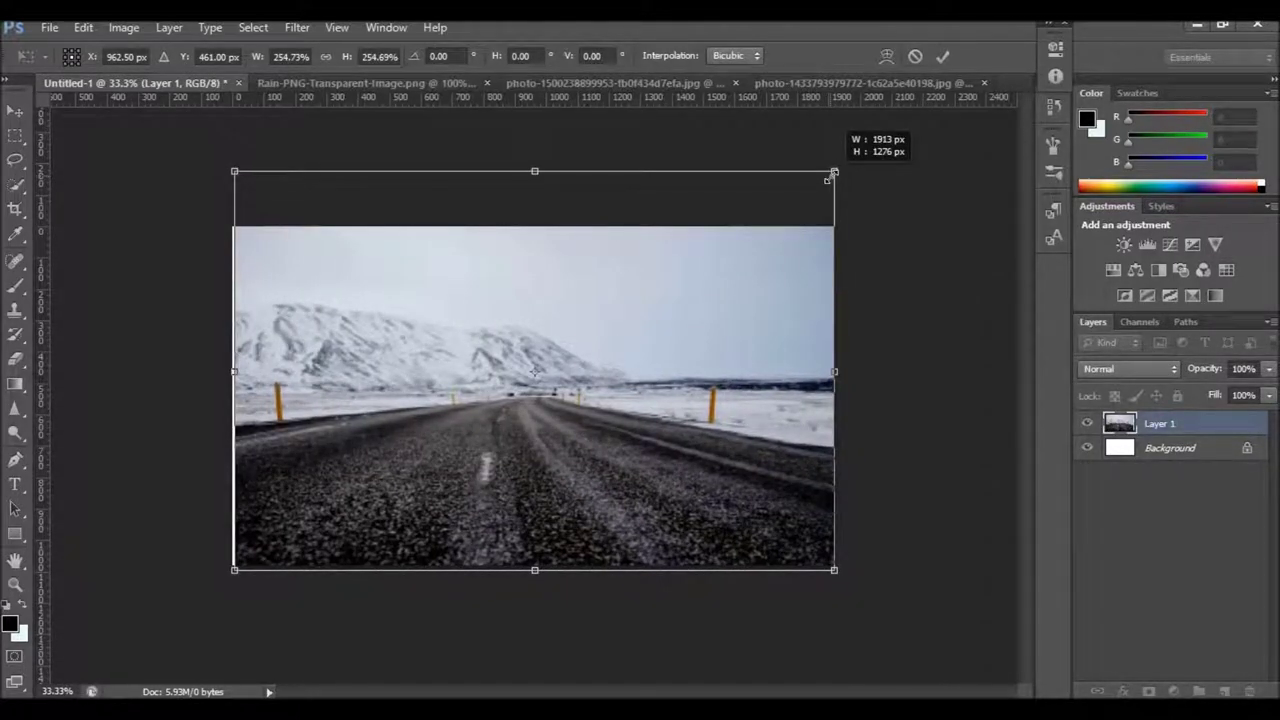
pyautogui.moveTo(833, 174); pyautogui.dragTo(836, 170)
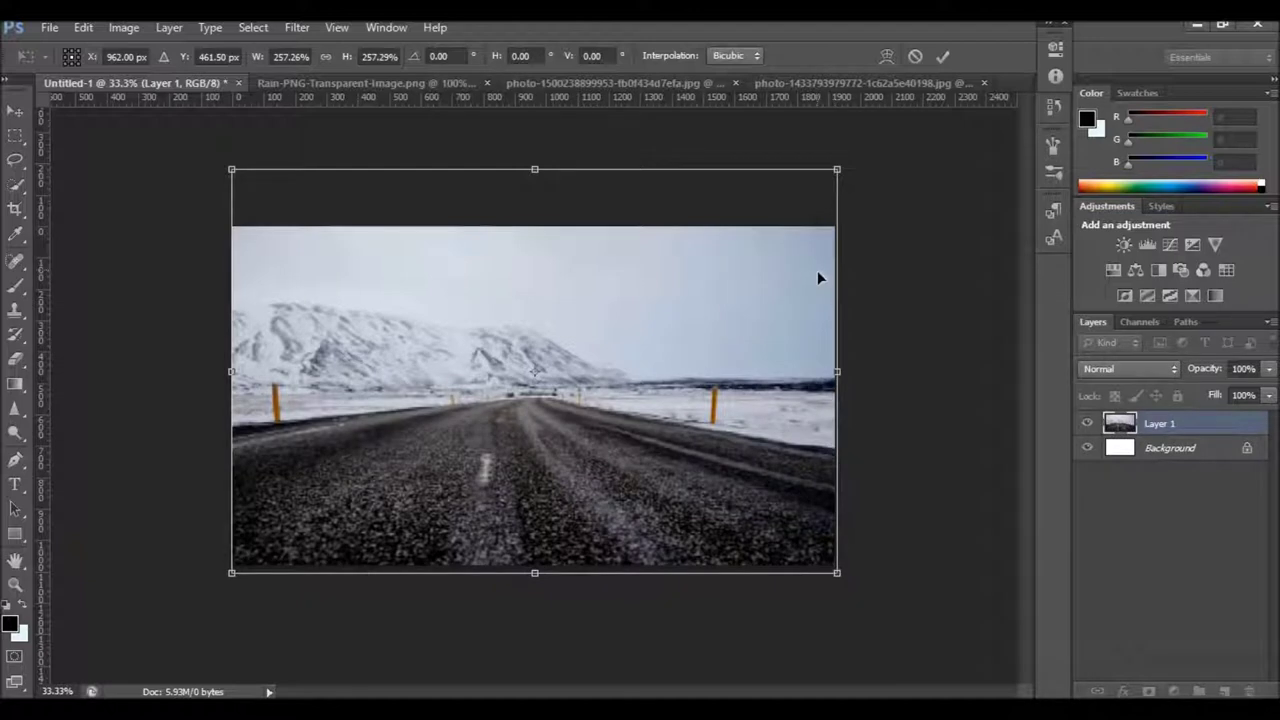
pyautogui.press('Return')
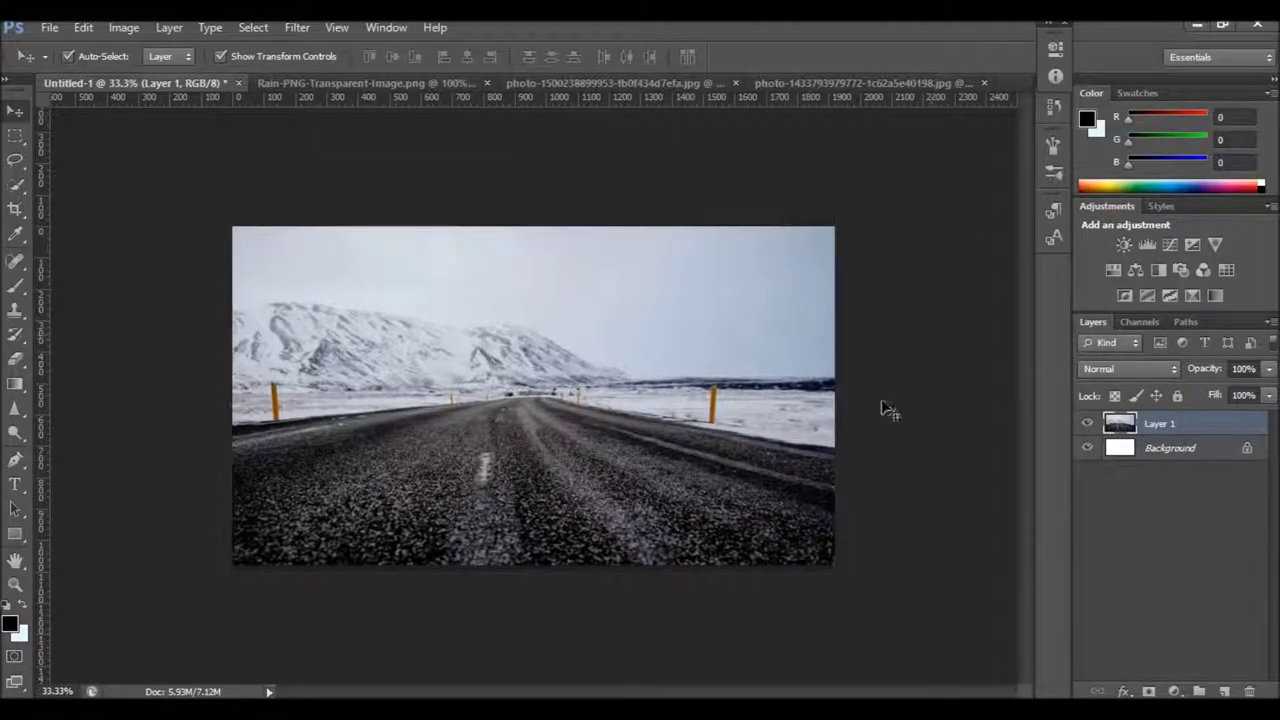
pyautogui.click(1150, 424)
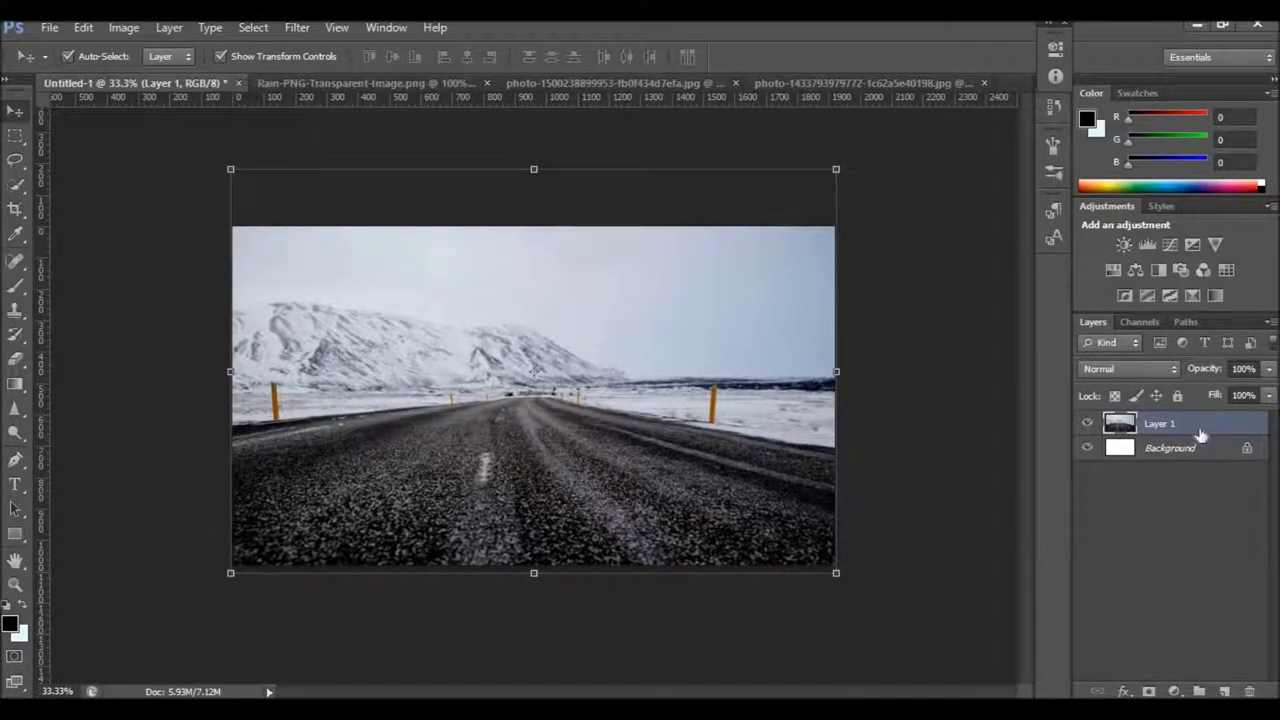
# Add a Levels adjustment clipped to Layer 1, dragging the white point left to brighten the road
pyautogui.click(1173, 691)
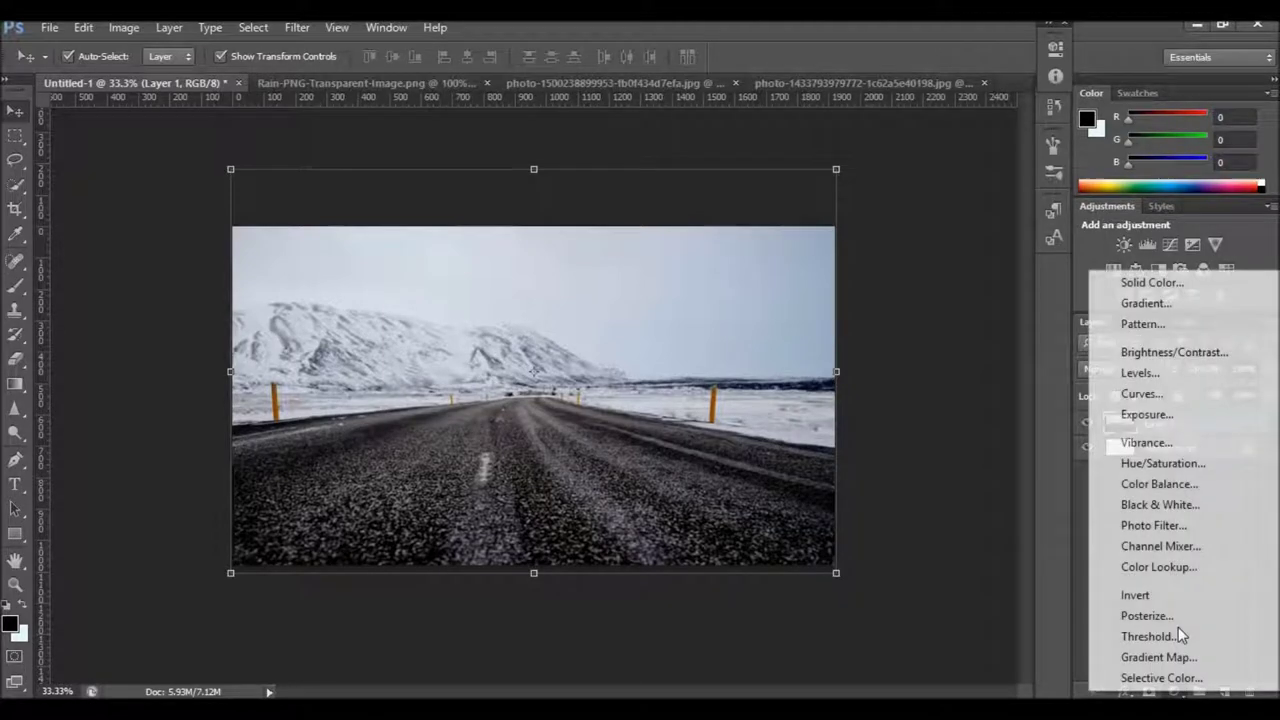
pyautogui.click(1140, 372)
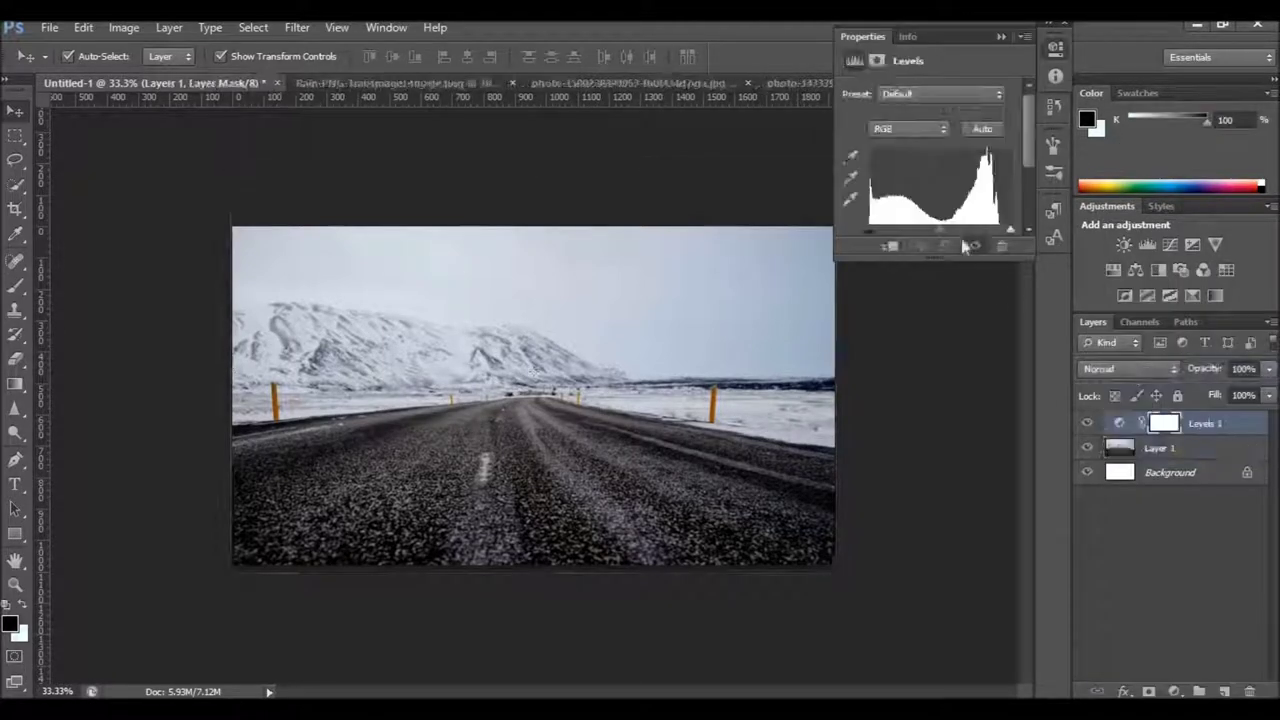
pyautogui.click(888, 246)
pyautogui.moveTo(1012, 231); pyautogui.dragTo(994, 232)
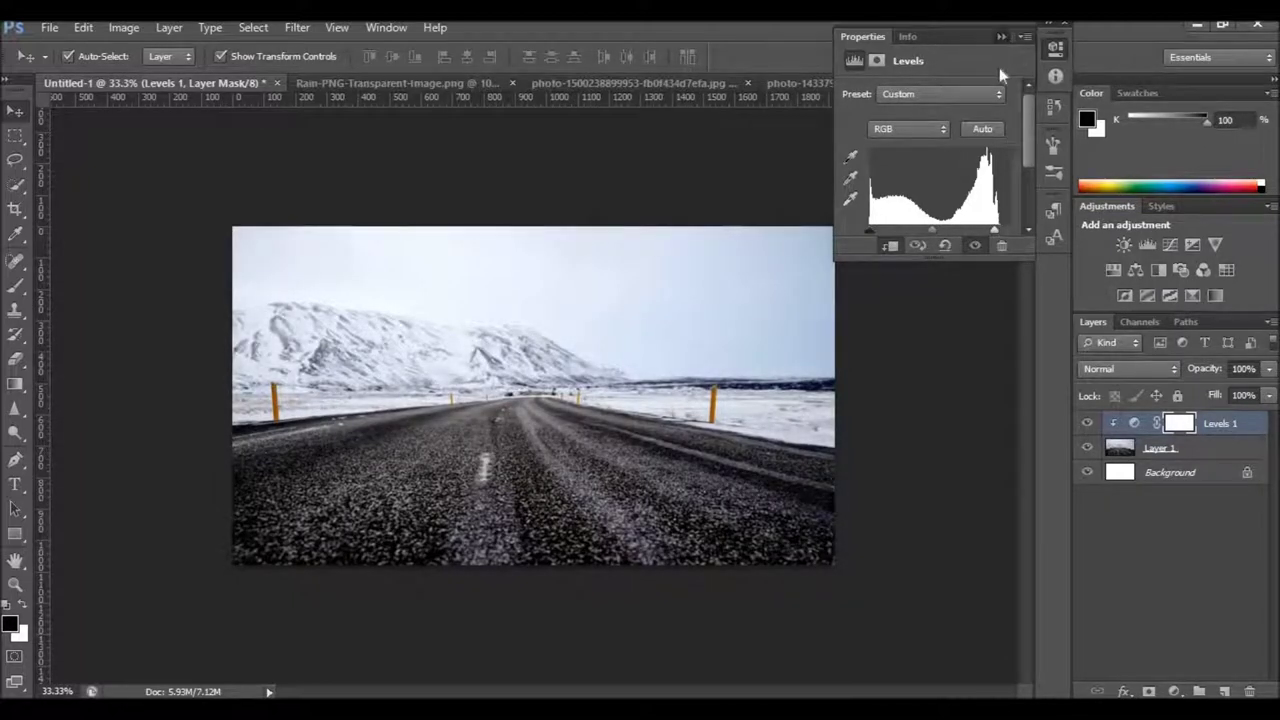
pyautogui.click(1001, 36)
pyautogui.click(1086, 500)
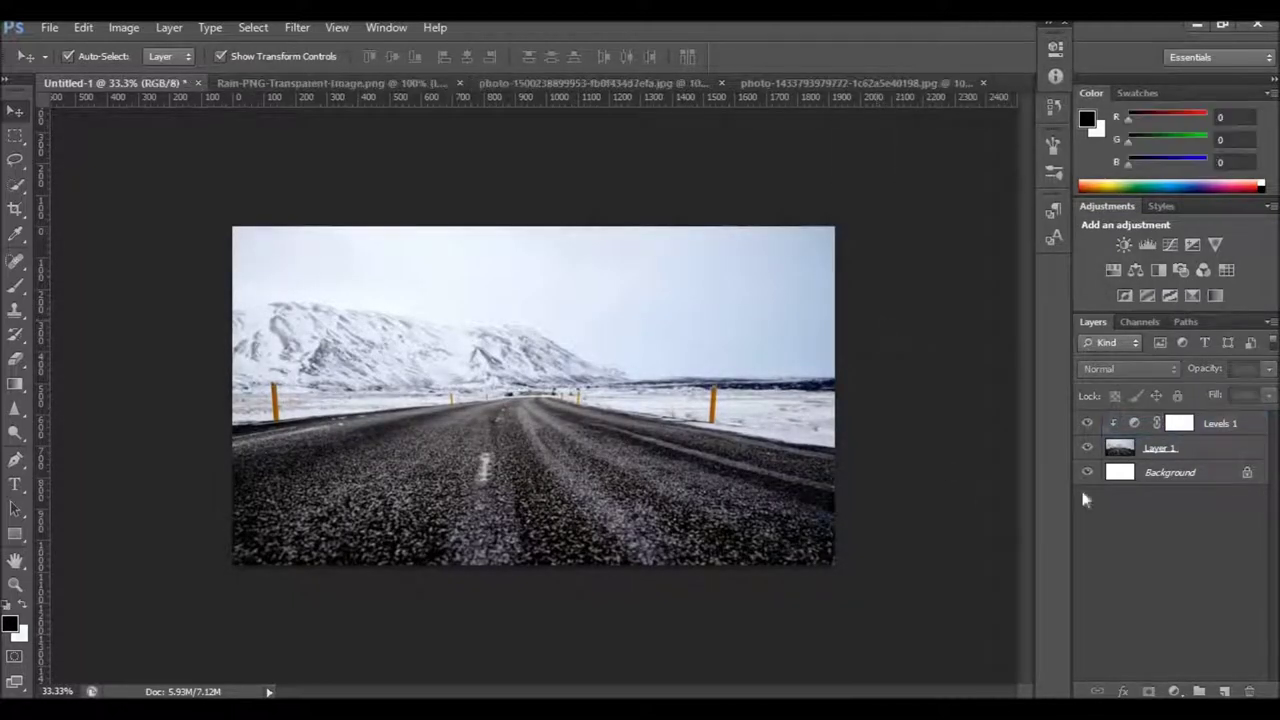
pyautogui.click(527, 400)
pyautogui.click(960, 378)
# Drag the rain PNG layer from its tab into the Untitled-1 composite as Layer 2
pyautogui.click(512, 85)
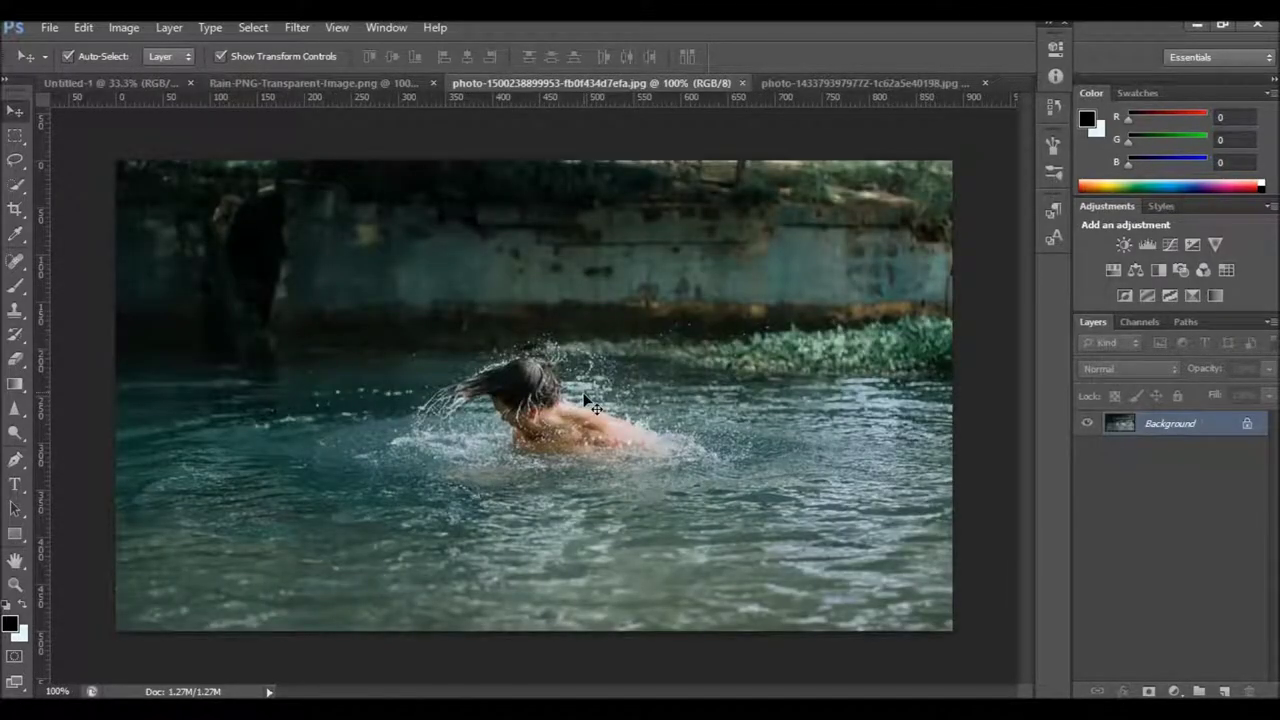
pyautogui.click(334, 86)
pyautogui.moveTo(481, 415); pyautogui.dragTo(600, 229)
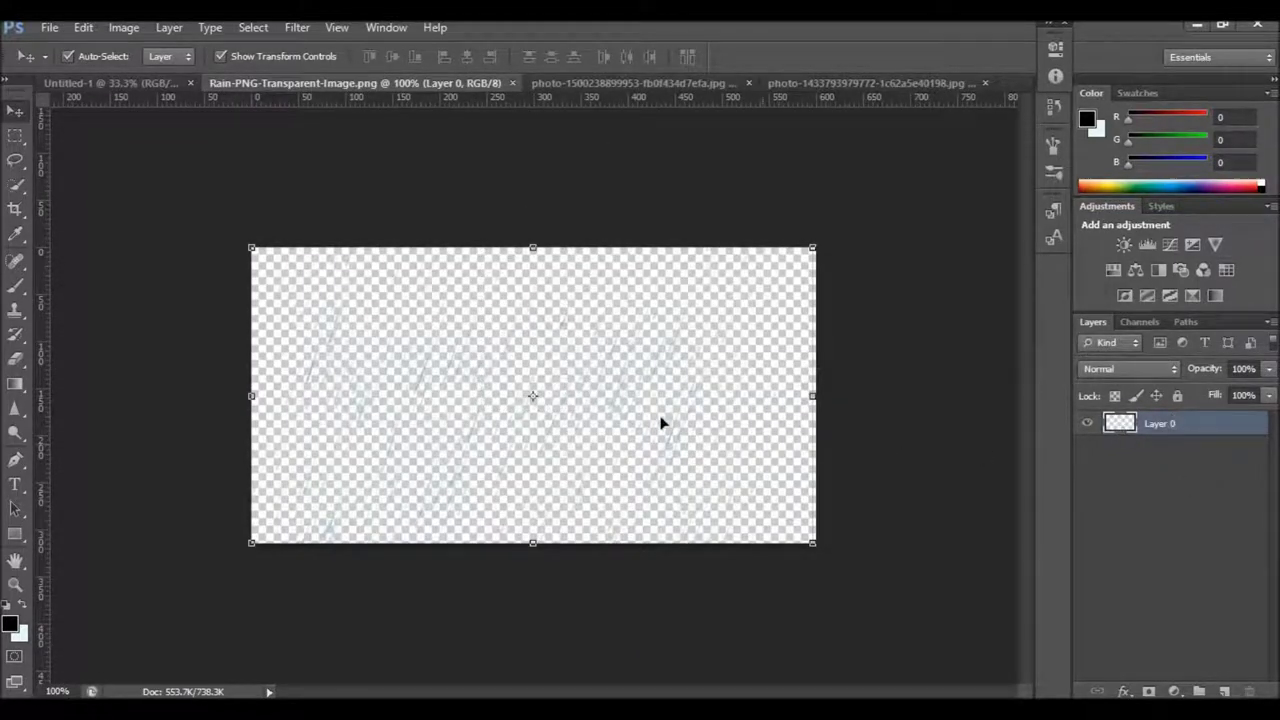
pyautogui.moveTo(673, 437)
pyautogui.mouseDown()
pyautogui.moveTo(654, 406)
pyautogui.moveTo(437, 392)
pyautogui.mouseUp()
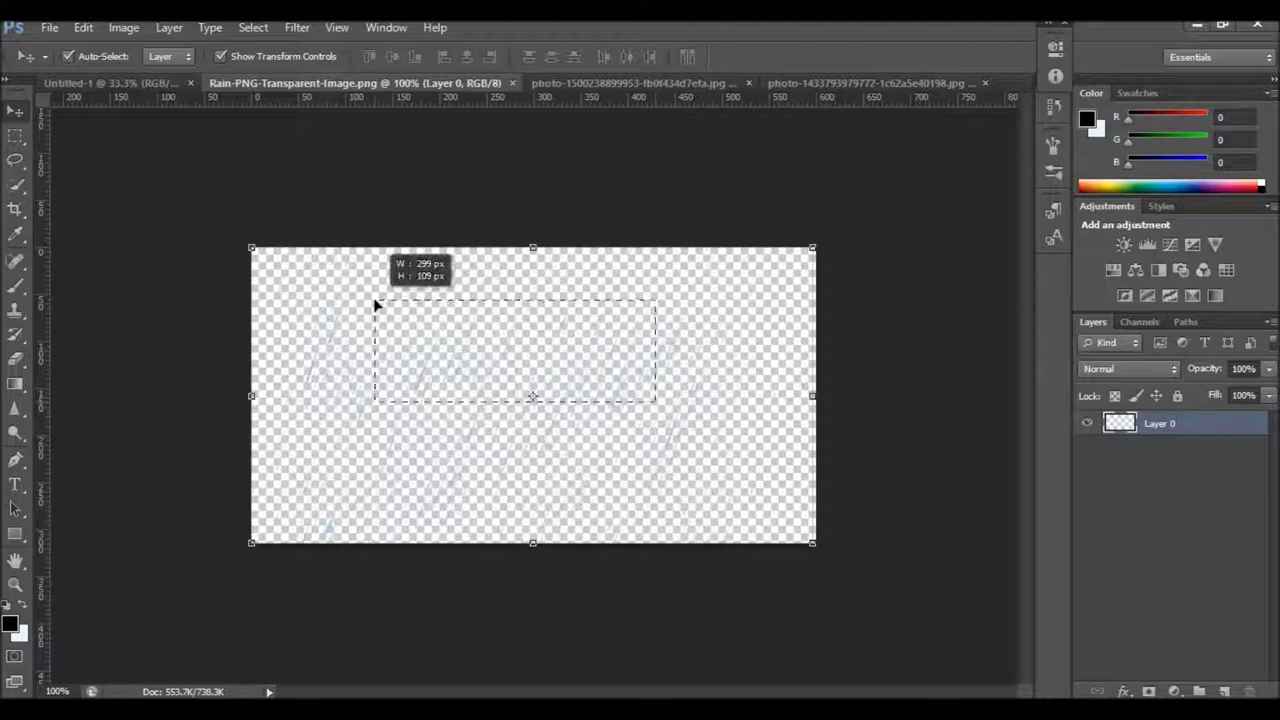
pyautogui.moveTo(388, 337)
pyautogui.mouseDown()
pyautogui.moveTo(534, 400)
pyautogui.moveTo(553, 369)
pyautogui.moveTo(475, 120)
pyautogui.mouseUp()
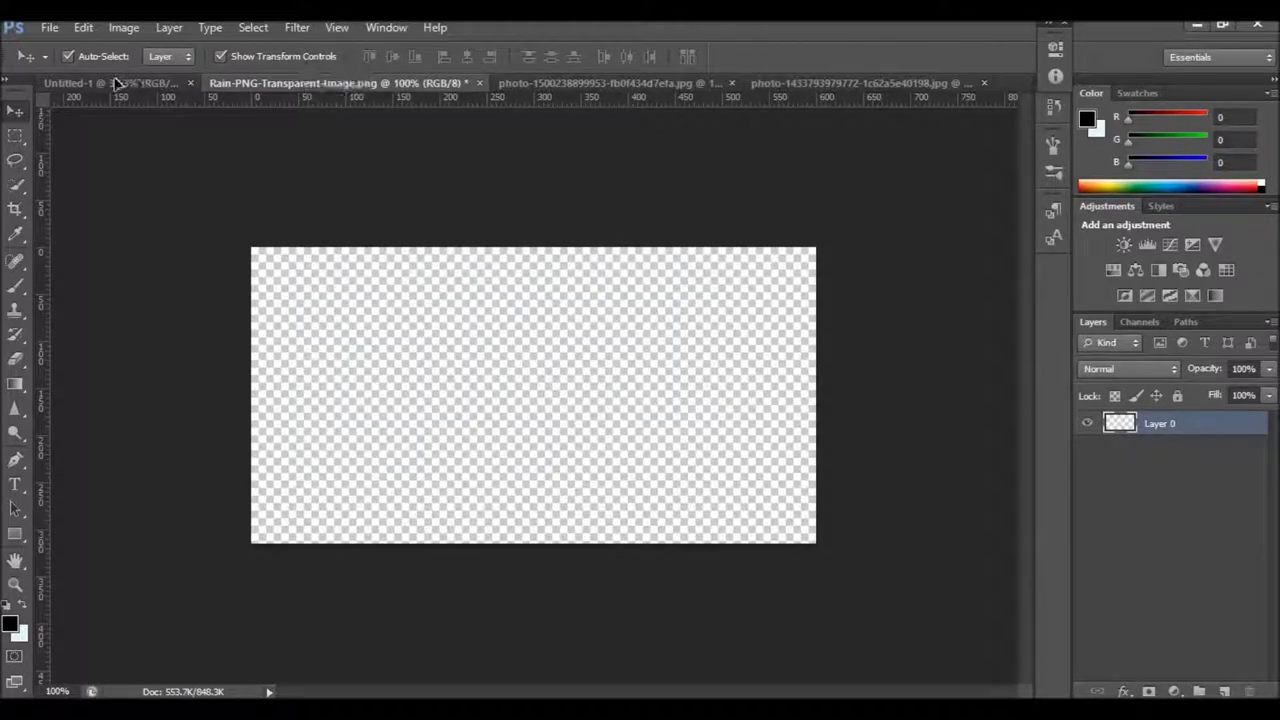
pyautogui.moveTo(475, 120); pyautogui.dragTo(540, 455)
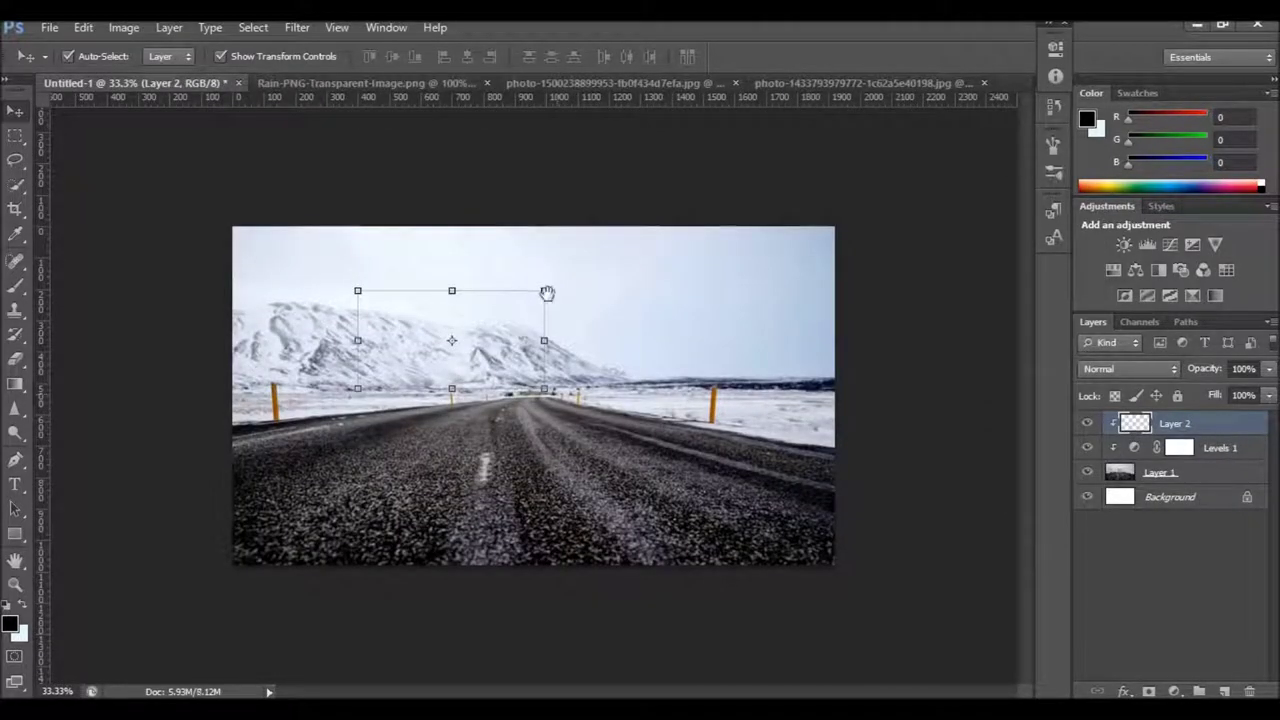
# Lock the road photo layer and select the rain streaks layer
pyautogui.click(495, 378)
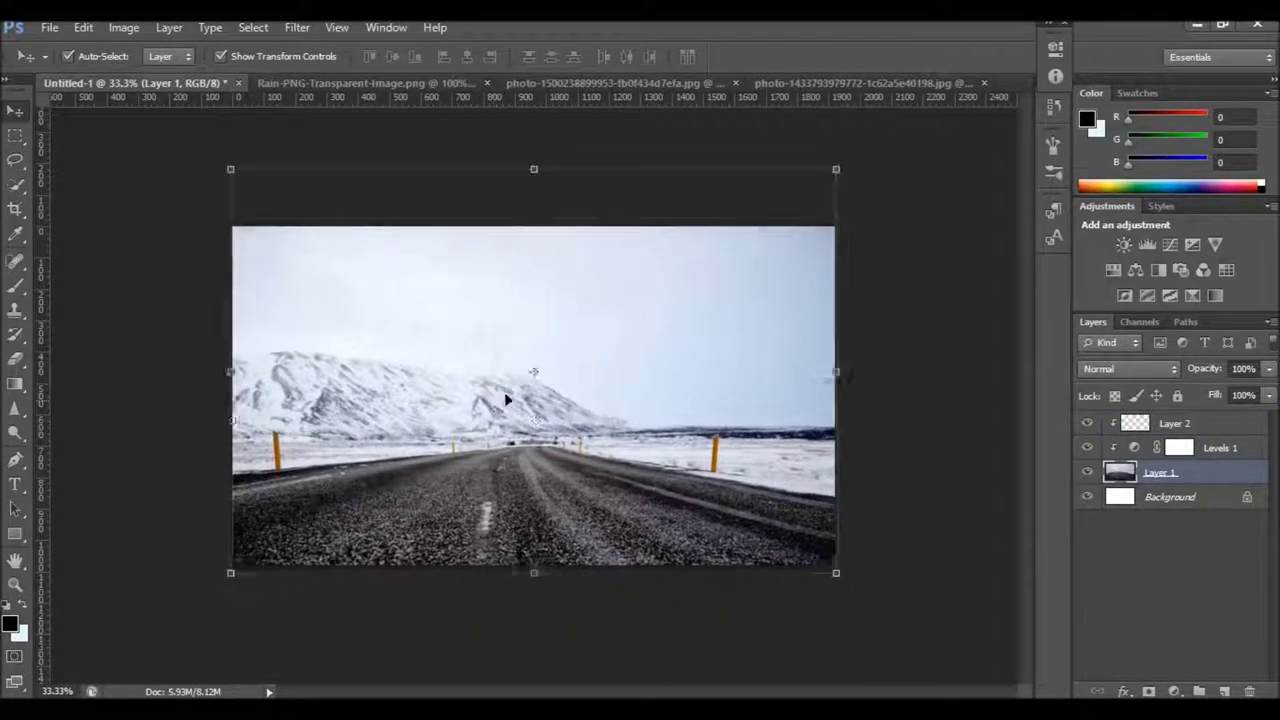
pyautogui.click(1175, 425)
pyautogui.click(426, 346)
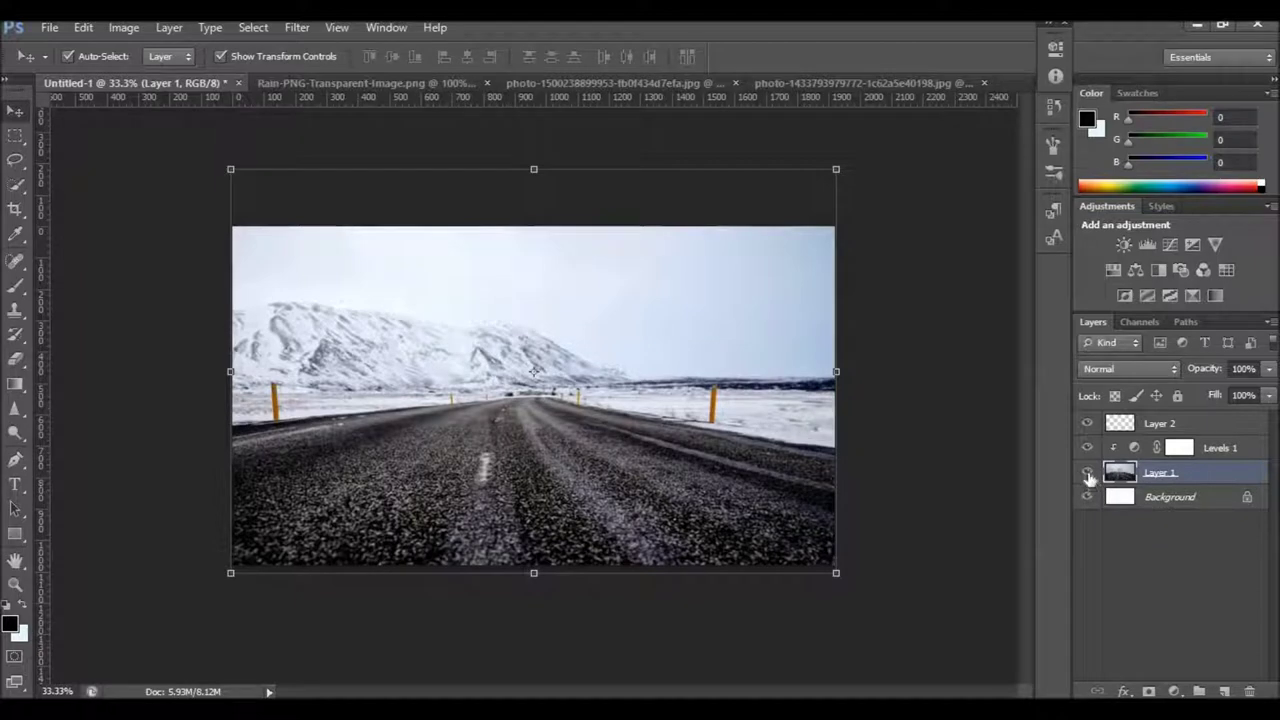
pyautogui.moveTo(1120, 473); pyautogui.dragTo(1113, 489)
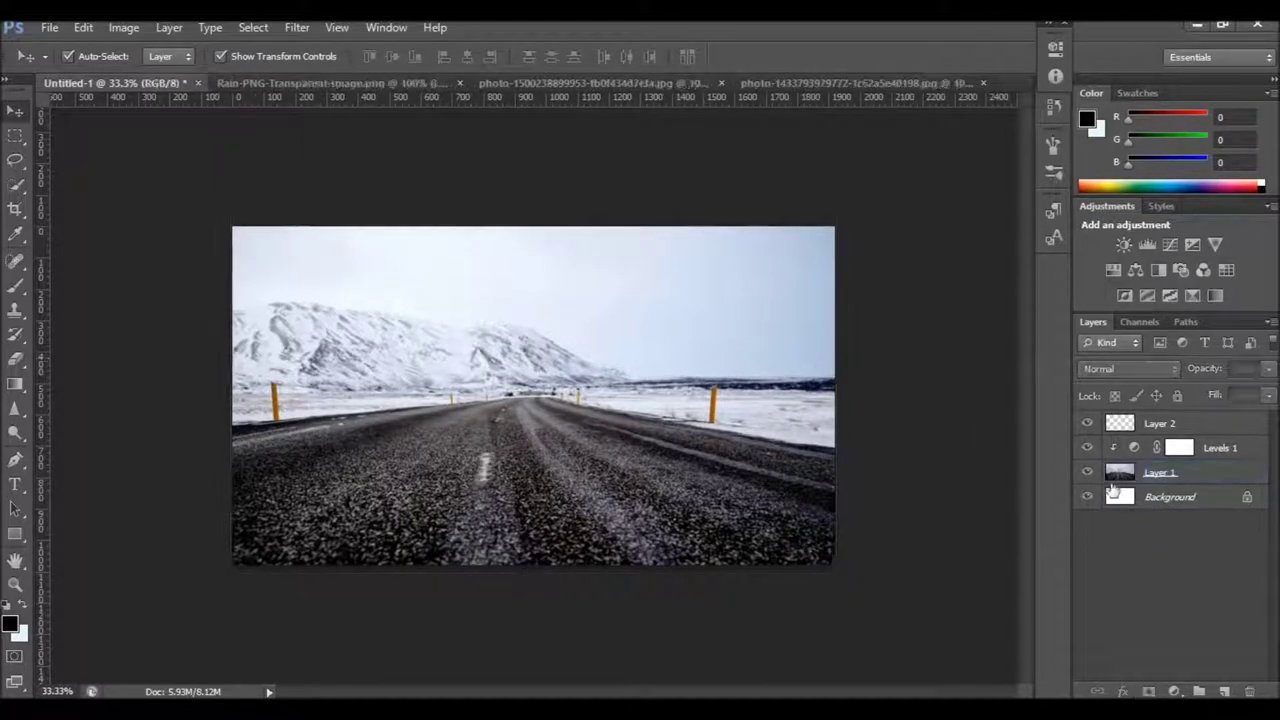
pyautogui.click(1218, 478)
pyautogui.click(1178, 396)
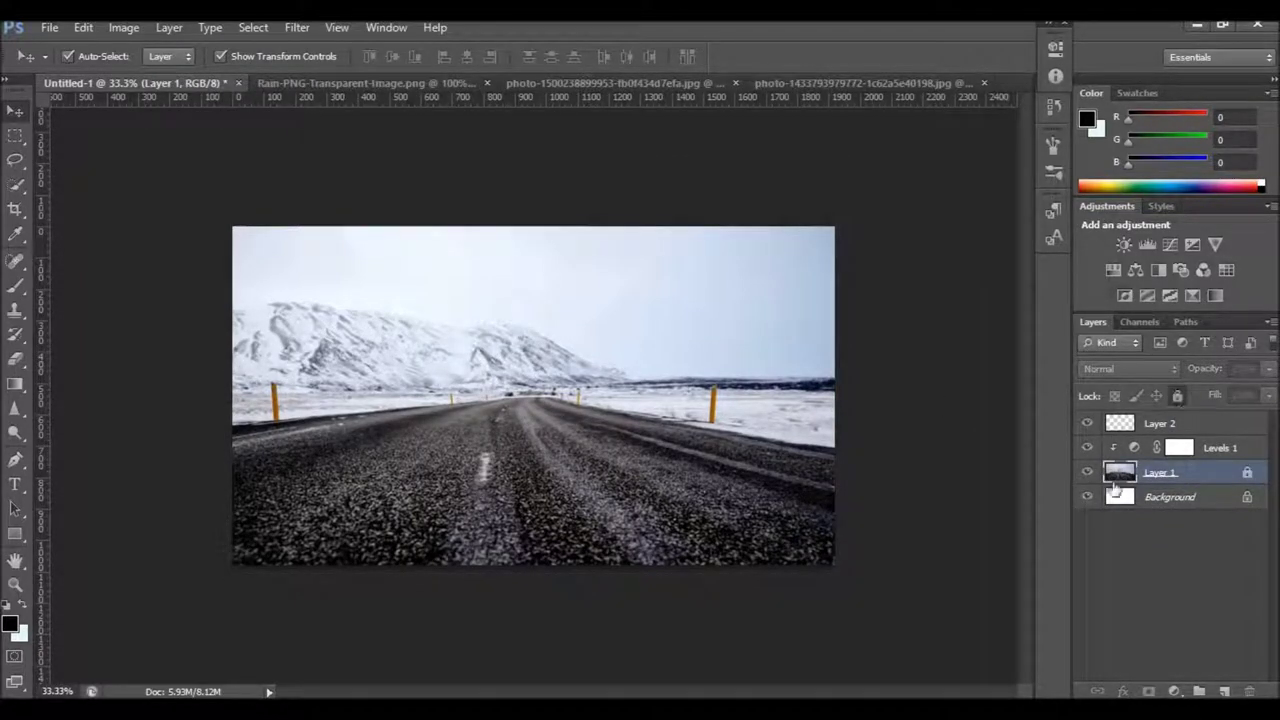
pyautogui.click(466, 348)
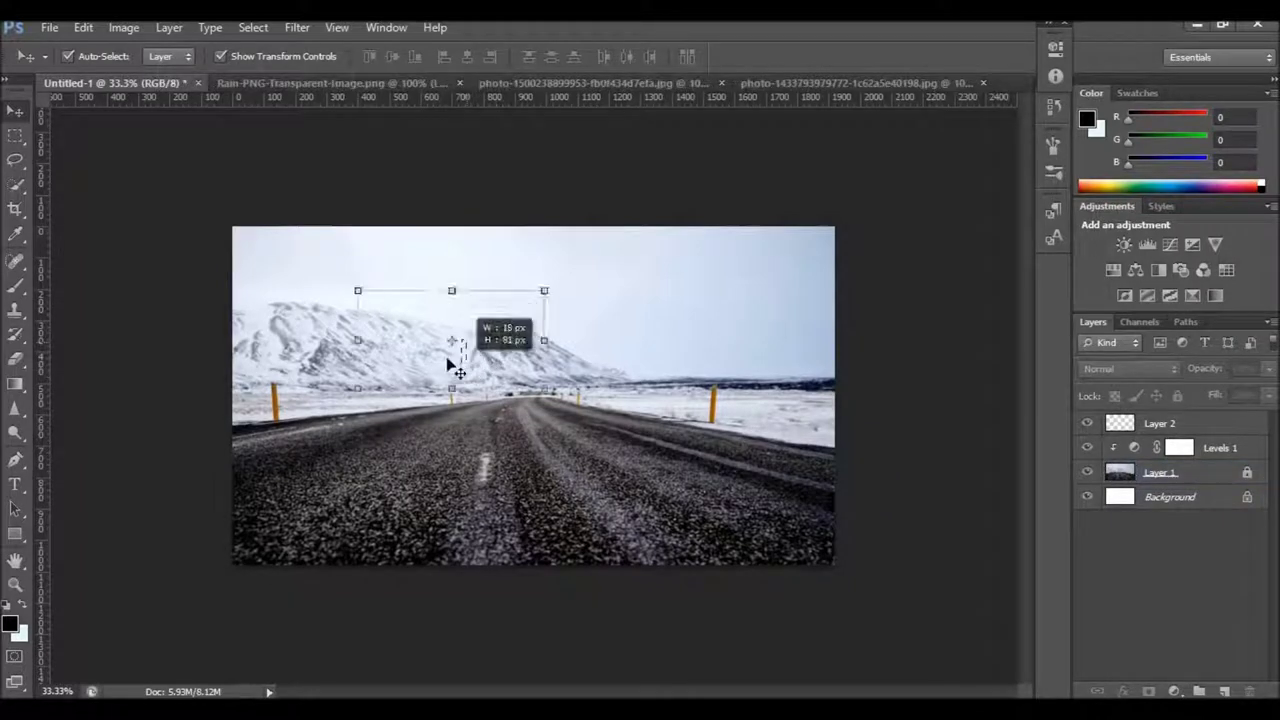
# Align the rain streaks to the top-left corner and enlarge them to about 164%
pyautogui.moveTo(390, 357); pyautogui.dragTo(345, 338)
pyautogui.moveTo(459, 257); pyautogui.dragTo(523, 236)
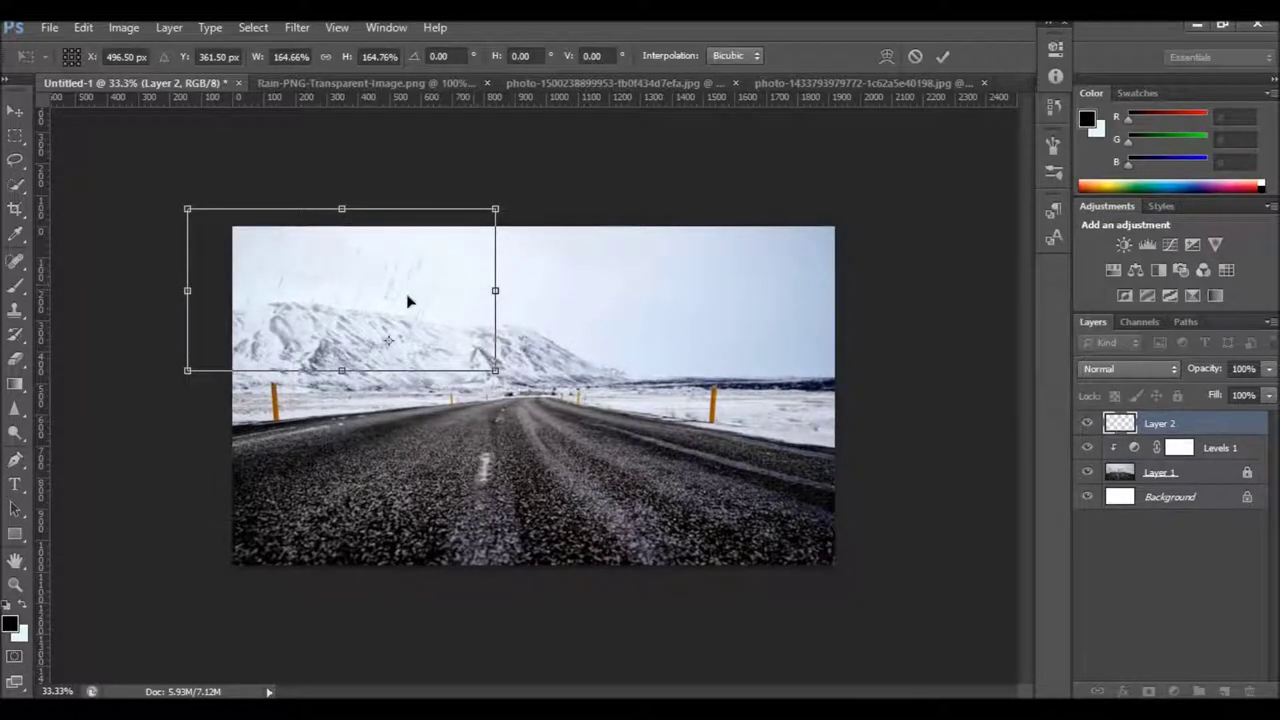
pyautogui.moveTo(403, 313); pyautogui.dragTo(448, 330)
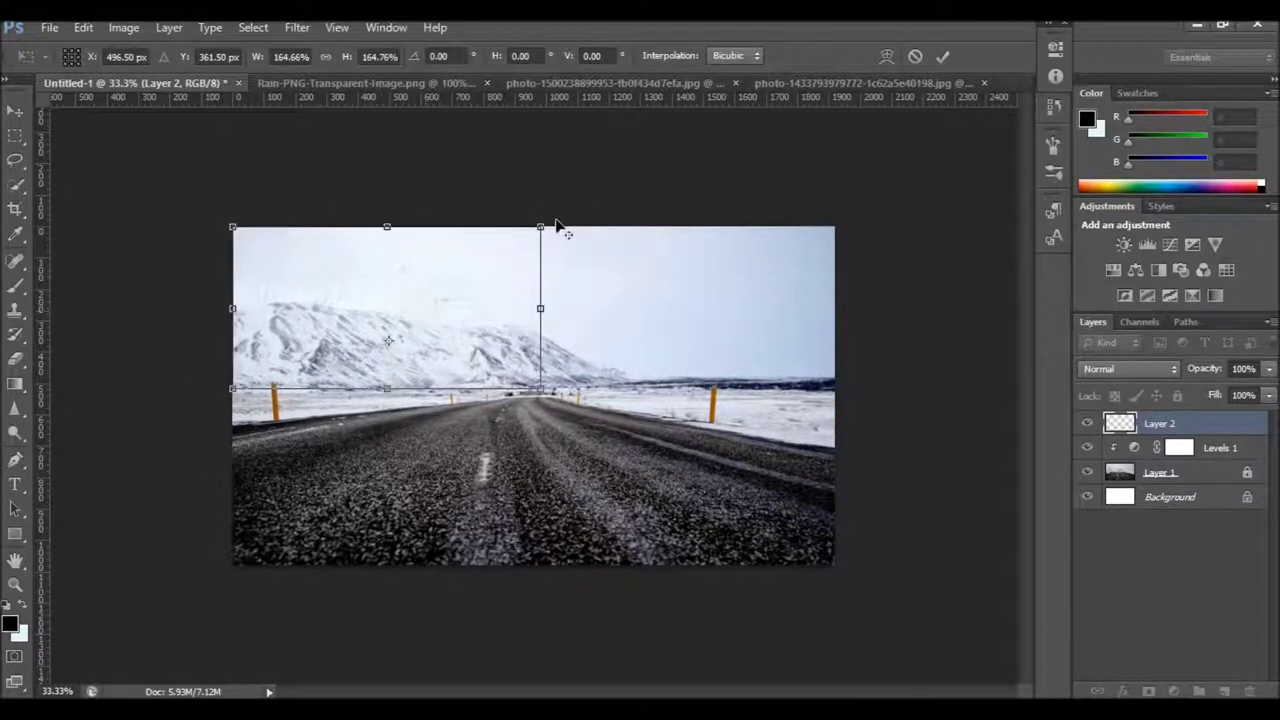
pyautogui.moveTo(560, 216); pyautogui.dragTo(562, 228)
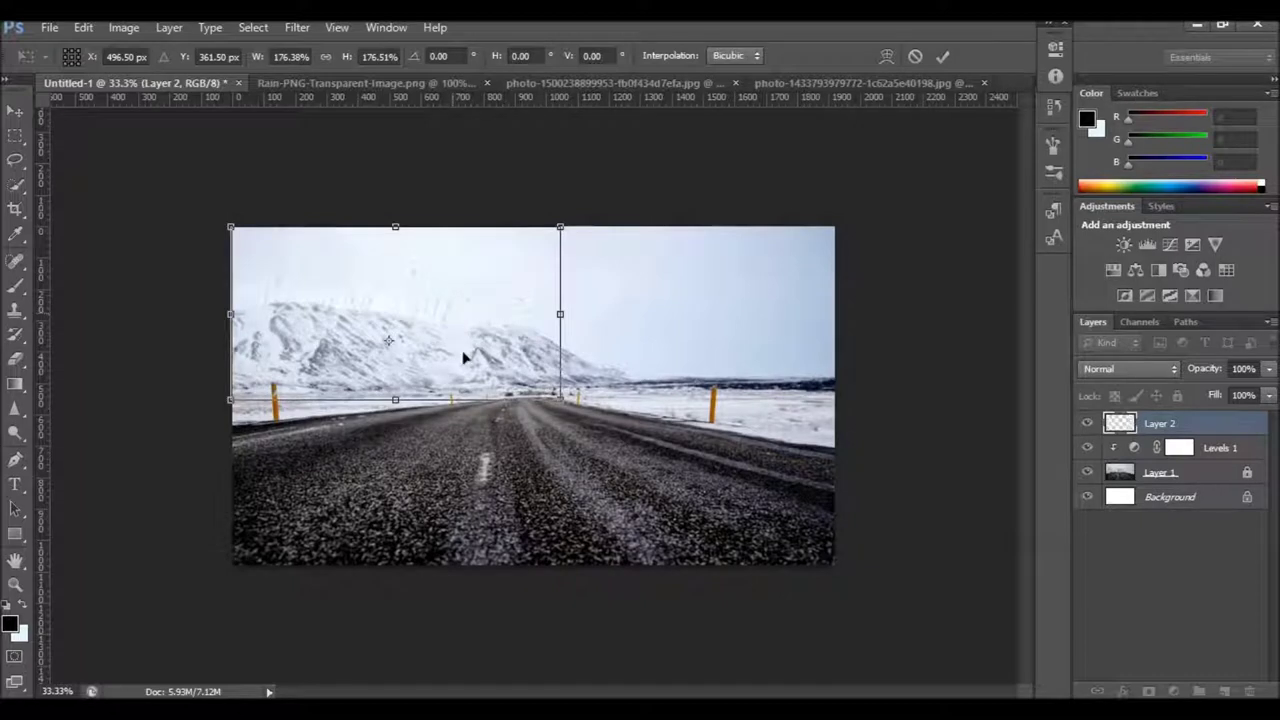
pyautogui.moveTo(562, 228); pyautogui.dragTo(583, 233)
pyautogui.press('Return')
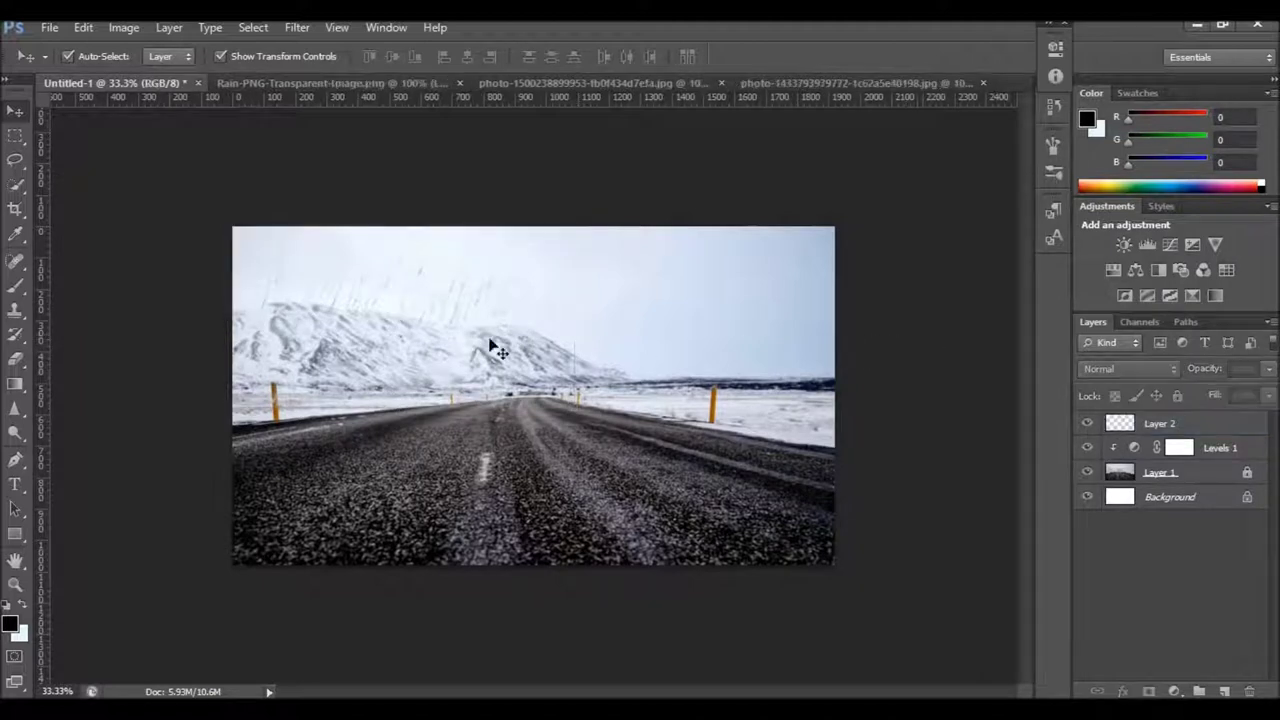
# Alt-drag a duplicate rain layer, Layer 2 copy, to the right across the sky
pyautogui.moveTo(455, 316); pyautogui.dragTo(757, 302)
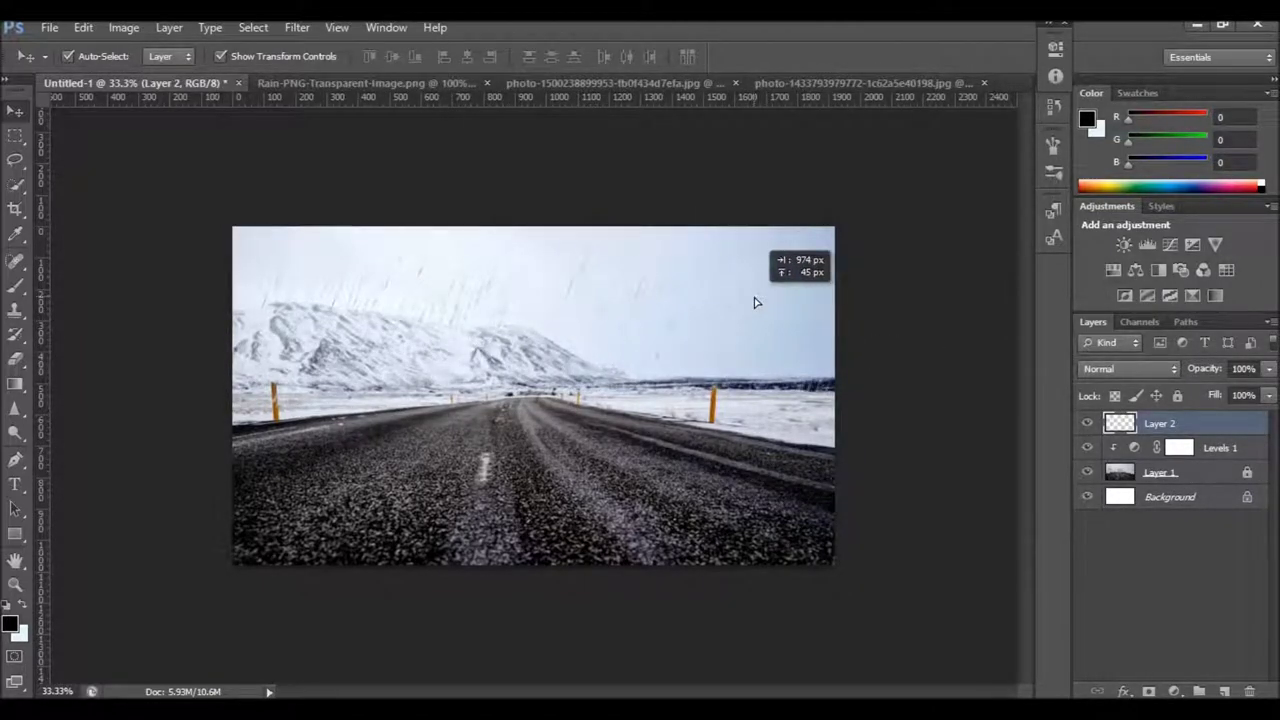
pyautogui.moveTo(756, 301); pyautogui.dragTo(700, 394)
pyautogui.hotkey('ctrl', 'z')
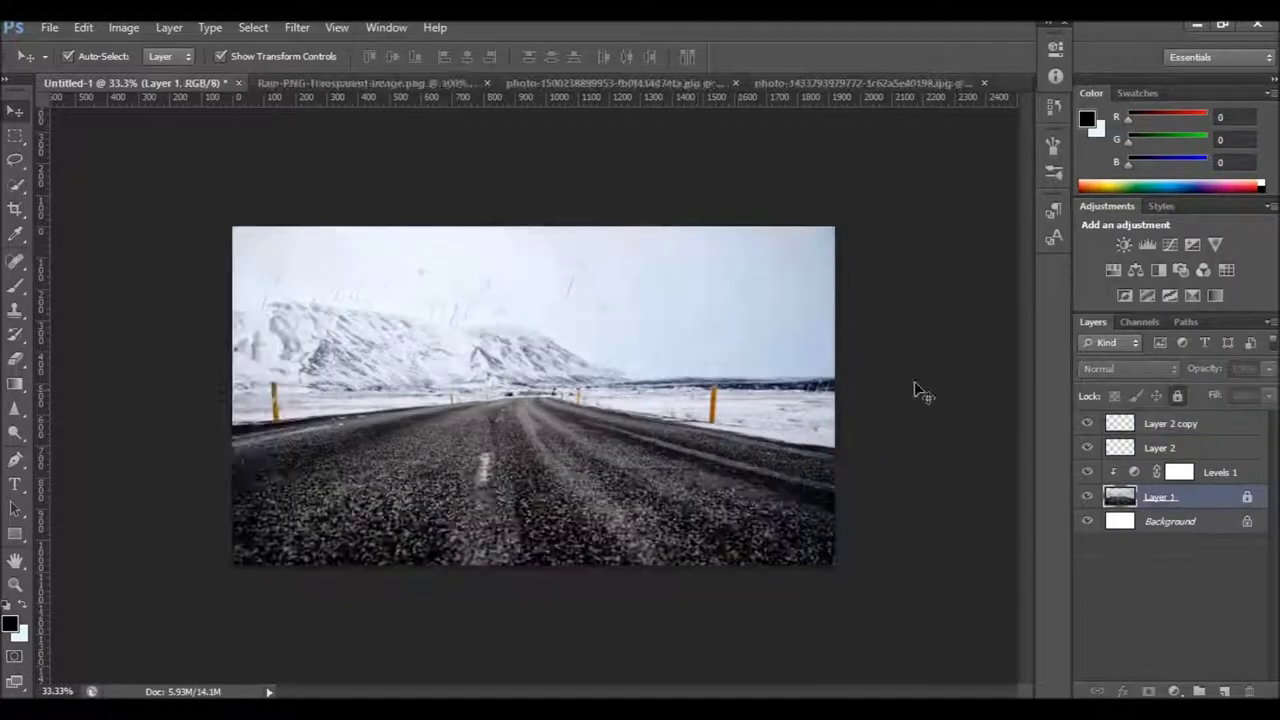
# Enable a Color Overlay effect in Layer 2's layer style
pyautogui.click(1195, 450)
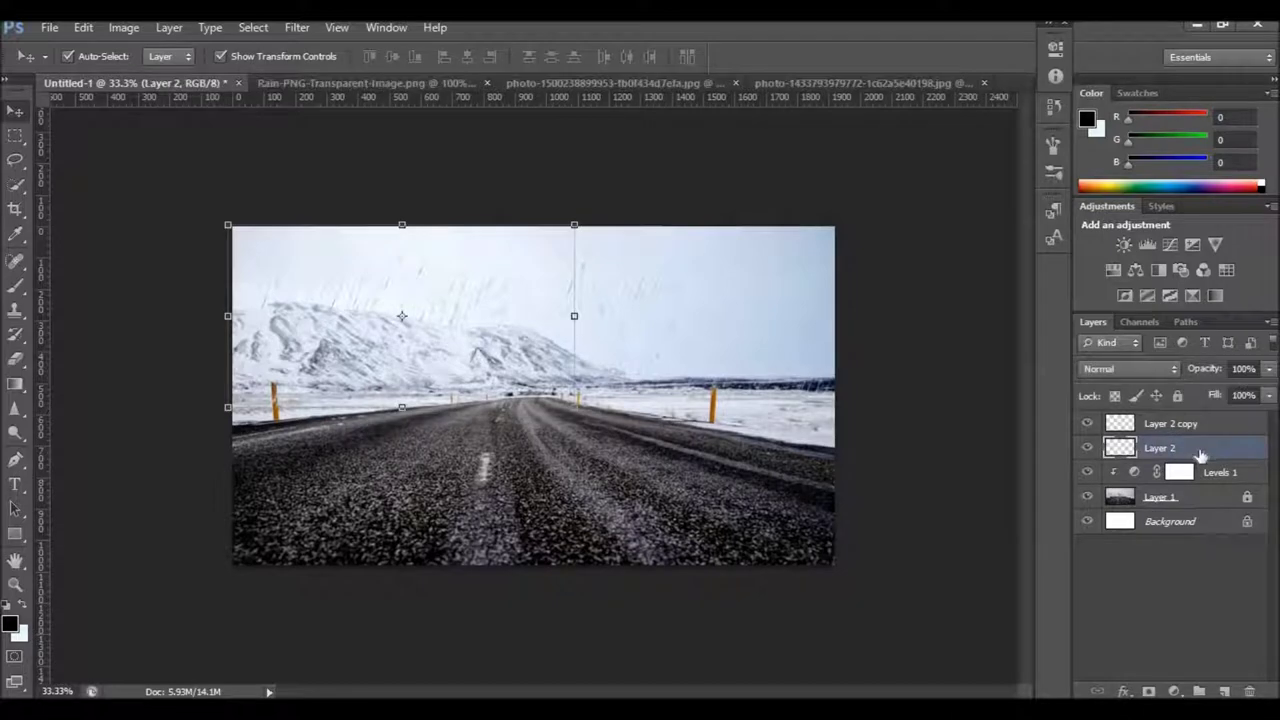
pyautogui.doubleClick(1200, 457)
pyautogui.click(698, 382)
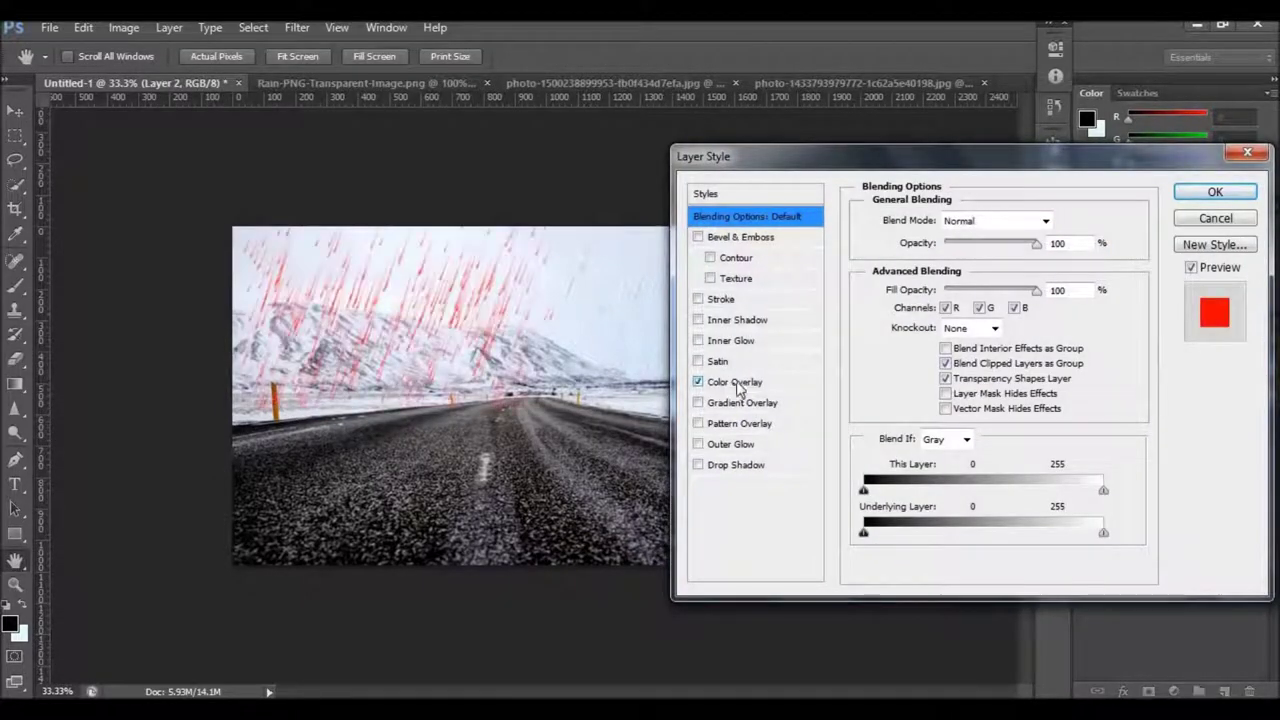
pyautogui.click(740, 382)
# Set the overlay colour to e8e6e6, apply it, and copy the effect onto Layer 2 copy
pyautogui.click(1062, 220)
pyautogui.click(876, 299)
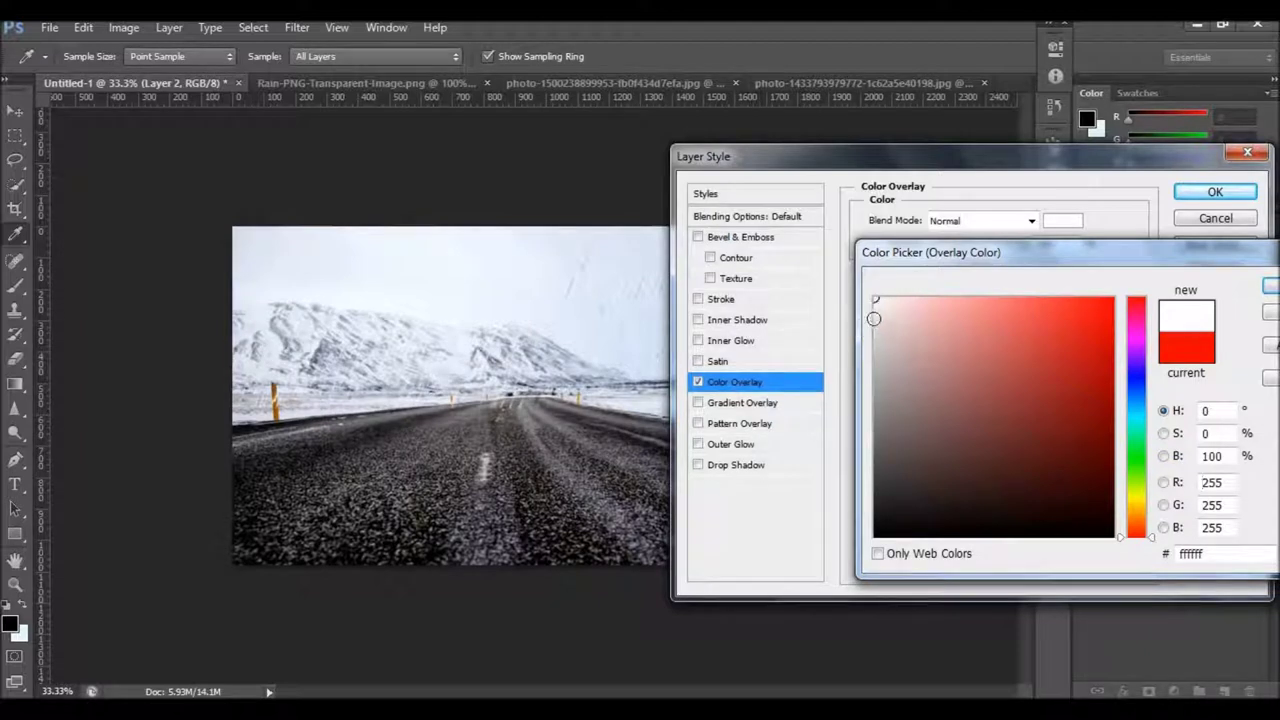
pyautogui.moveTo(875, 299); pyautogui.dragTo(875, 338)
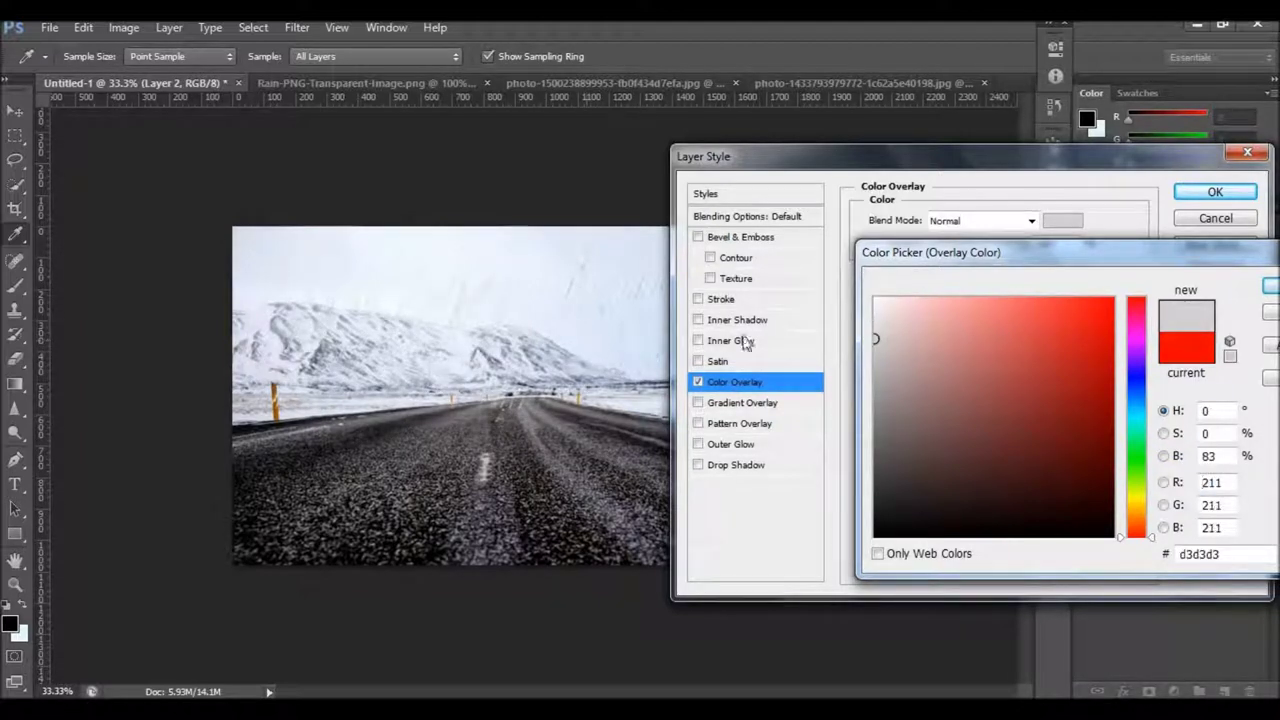
pyautogui.click(876, 315)
pyautogui.click(876, 319)
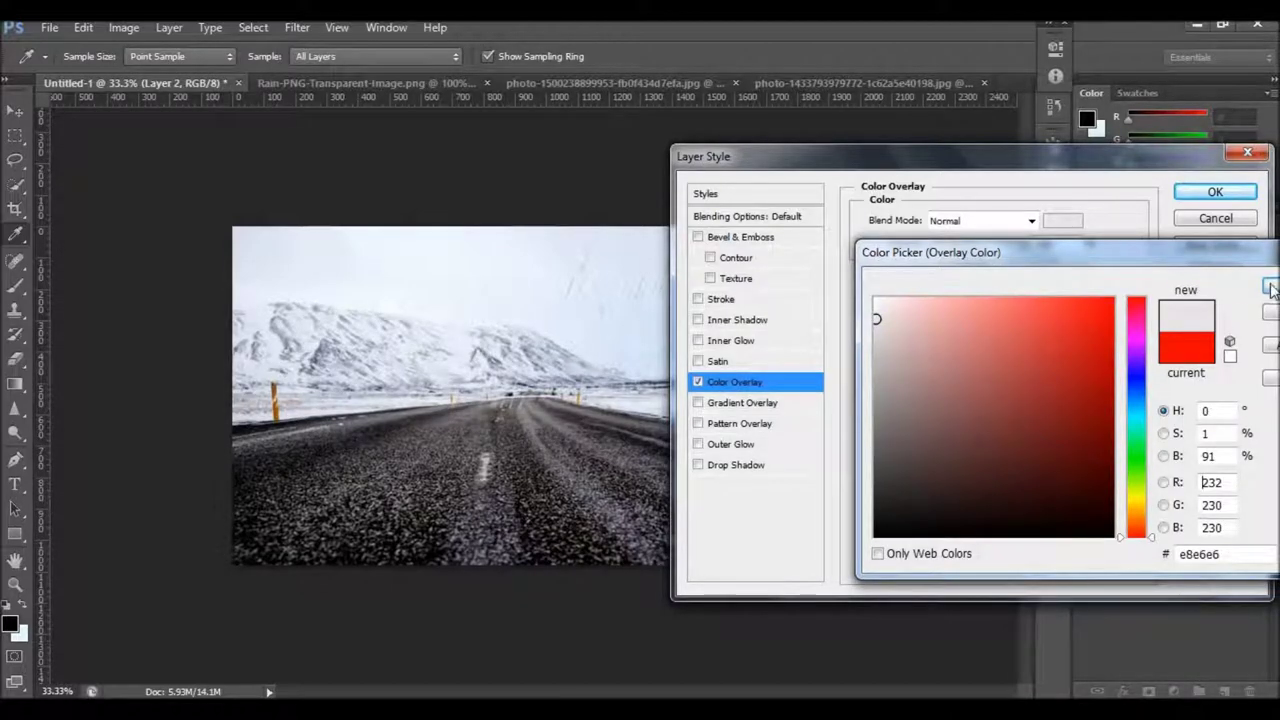
pyautogui.click(1268, 286)
pyautogui.click(1212, 193)
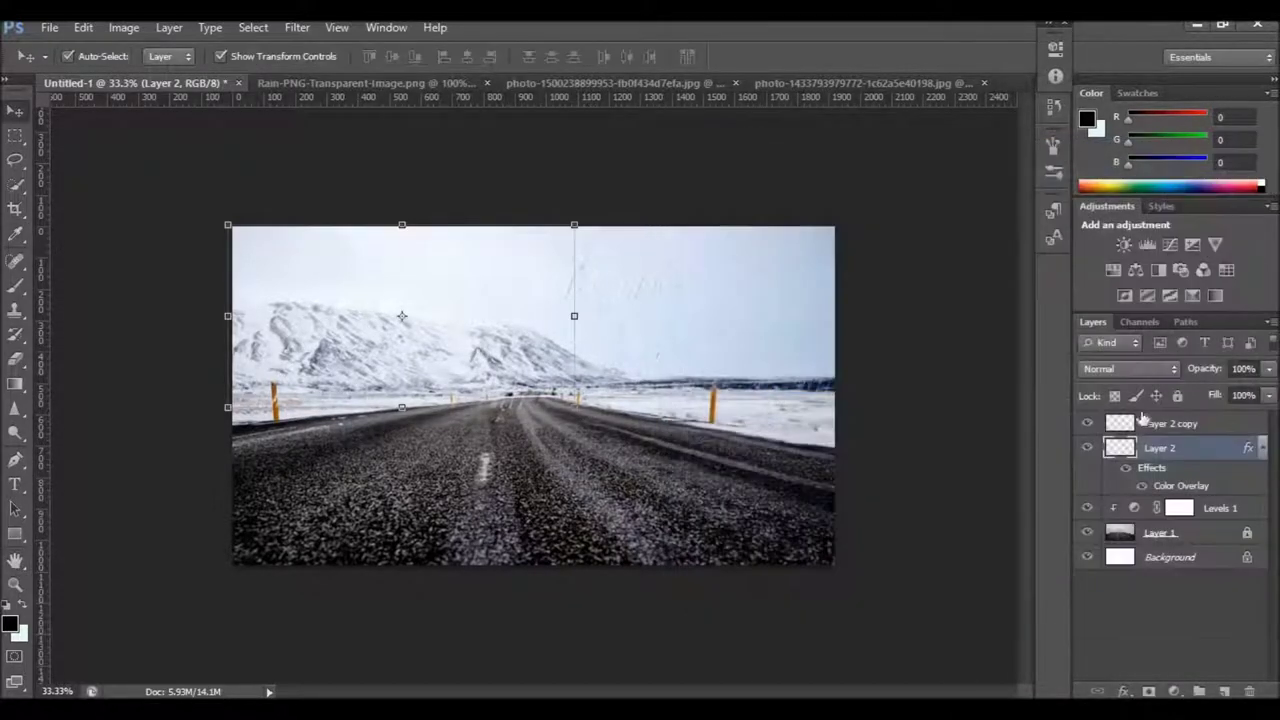
pyautogui.moveTo(1190, 485); pyautogui.dragTo(1195, 424)
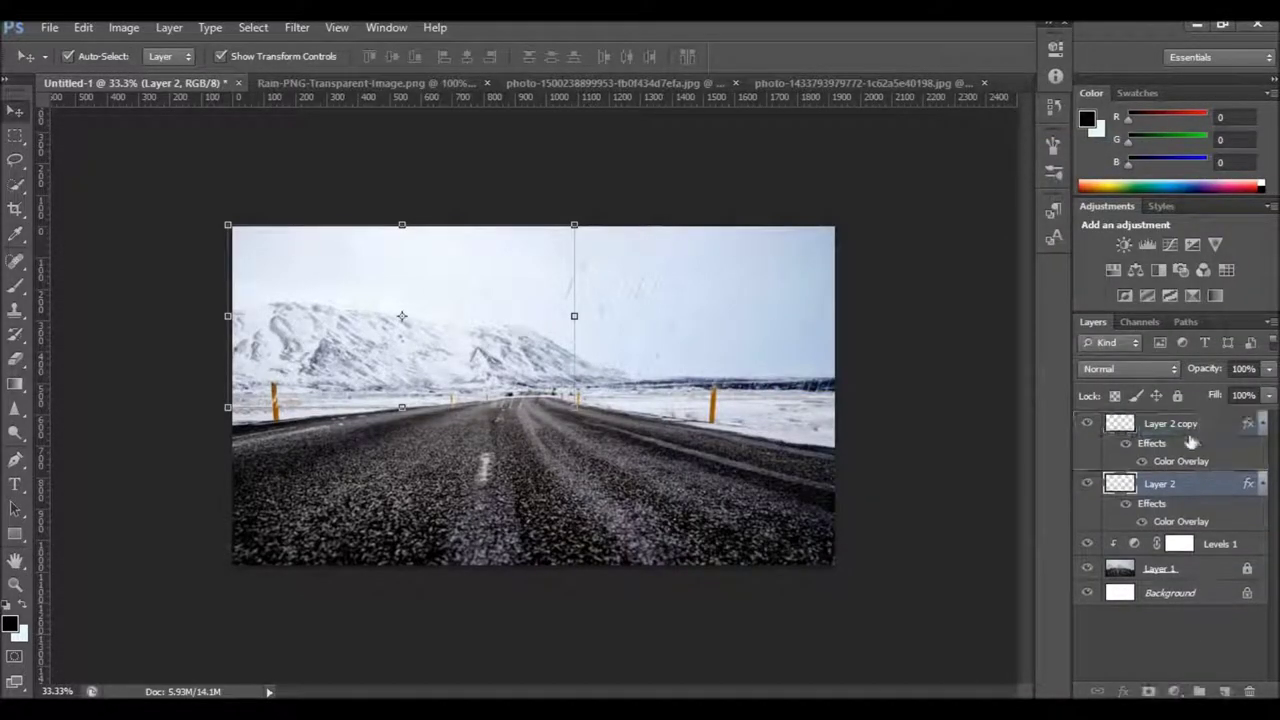
# Lower the opacity of Layer 2 copy and Layer 2 to 37%
pyautogui.click(957, 366)
pyautogui.click(1170, 424)
pyautogui.moveTo(1205, 369); pyautogui.dragTo(1192, 372)
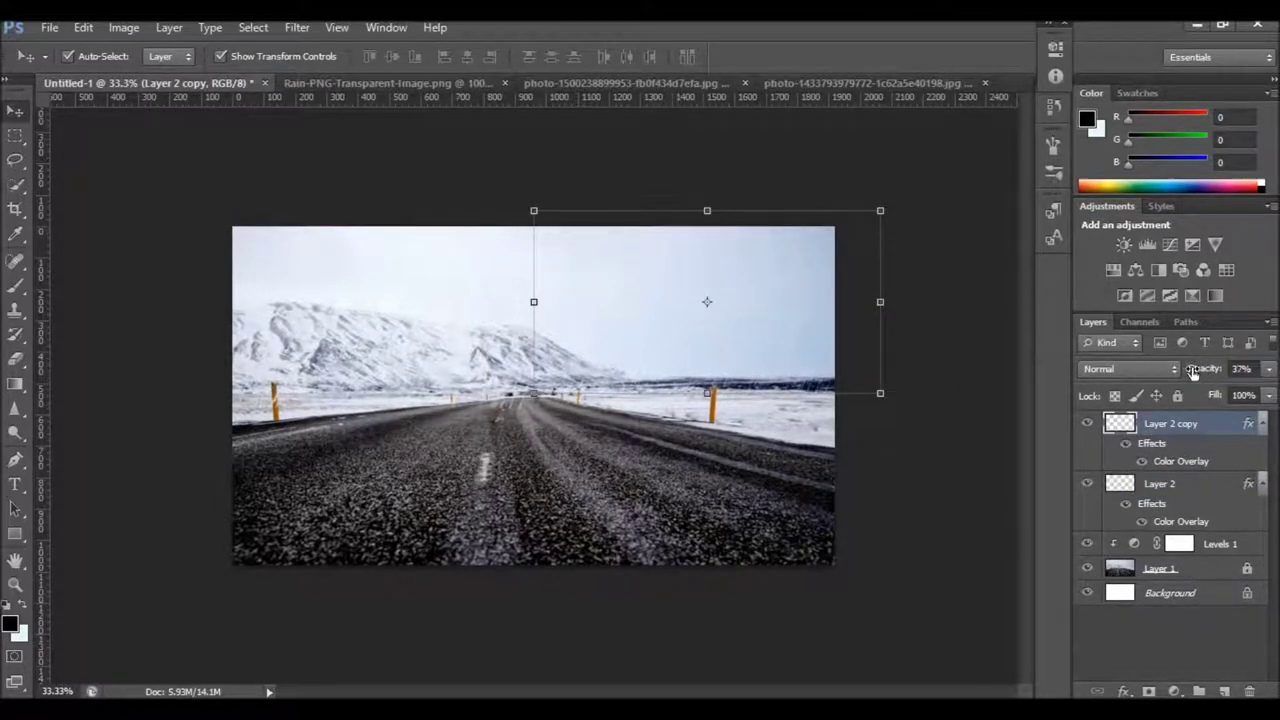
pyautogui.click(133, 450)
pyautogui.click(1205, 487)
pyautogui.moveTo(1196, 378); pyautogui.dragTo(1188, 378)
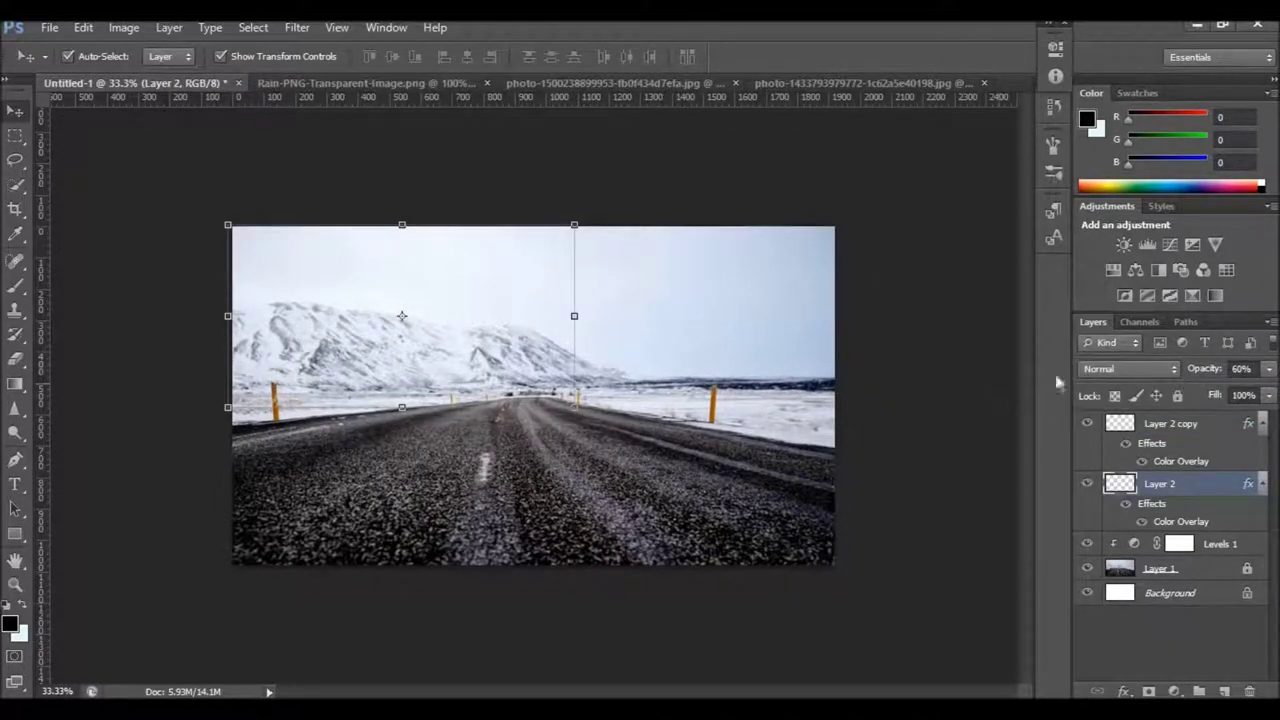
pyautogui.click(973, 344)
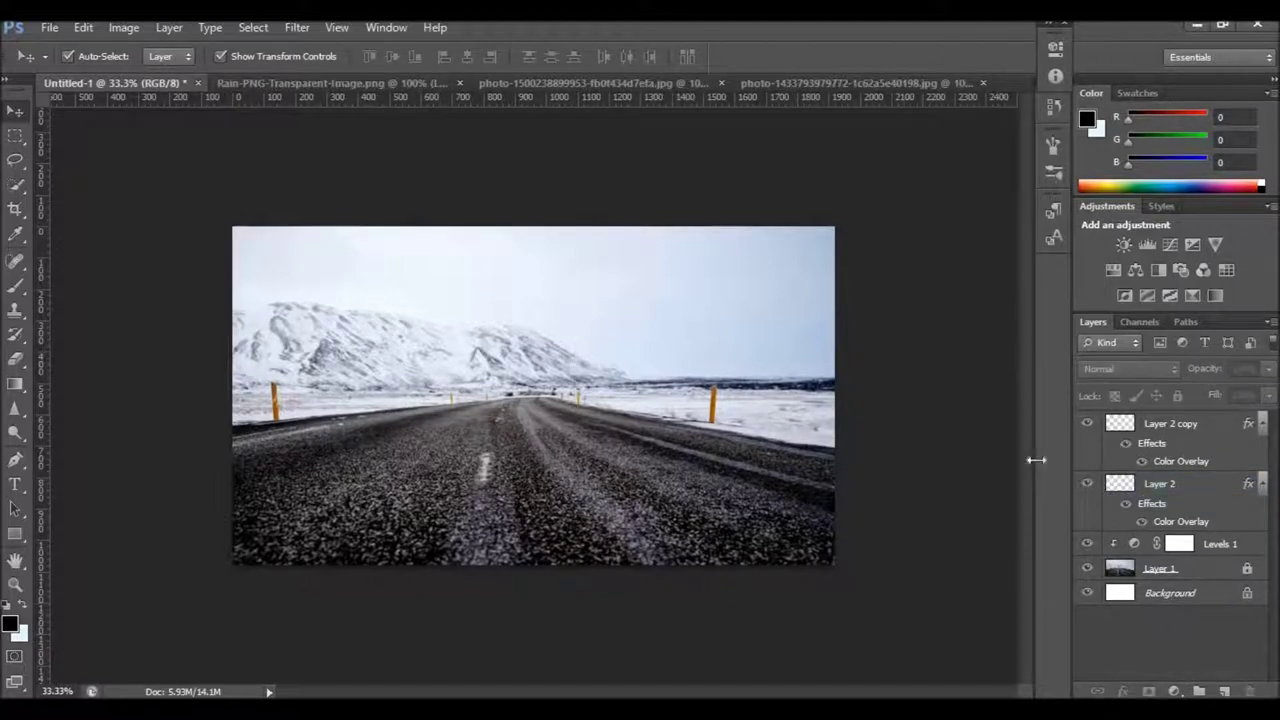
# Duplicate both rain layers and move the copies down over the road
pyautogui.moveTo(1190, 430); pyautogui.dragTo(1175, 532)
pyautogui.hotkey('shift', 'Down')
pyautogui.hotkey('shift', 'Down')
pyautogui.hotkey('shift', 'Down')
pyautogui.hotkey('shift', 'Down')
pyautogui.moveTo(730, 408); pyautogui.dragTo(640, 505)
pyautogui.click(930, 430)
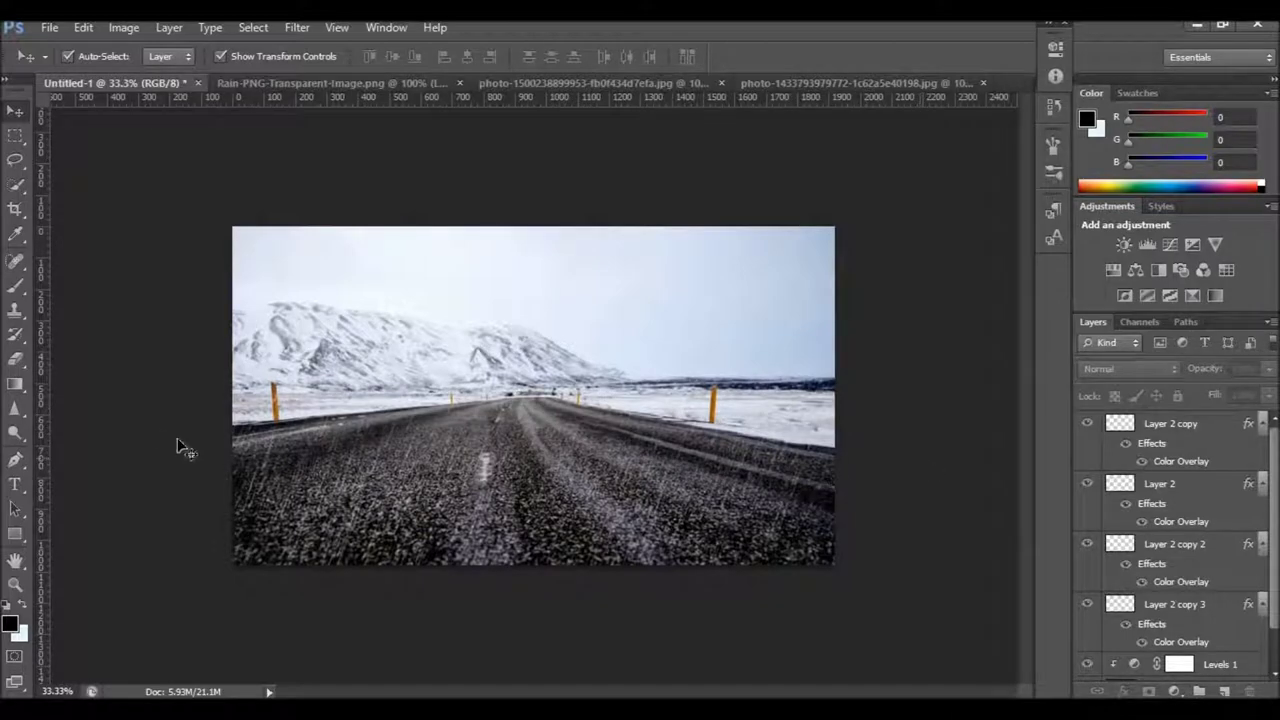
# Unlock the swimmer photo's Background and drag it into Untitled-1 as Layer 3
pyautogui.click(400, 83)
pyautogui.click(601, 83)
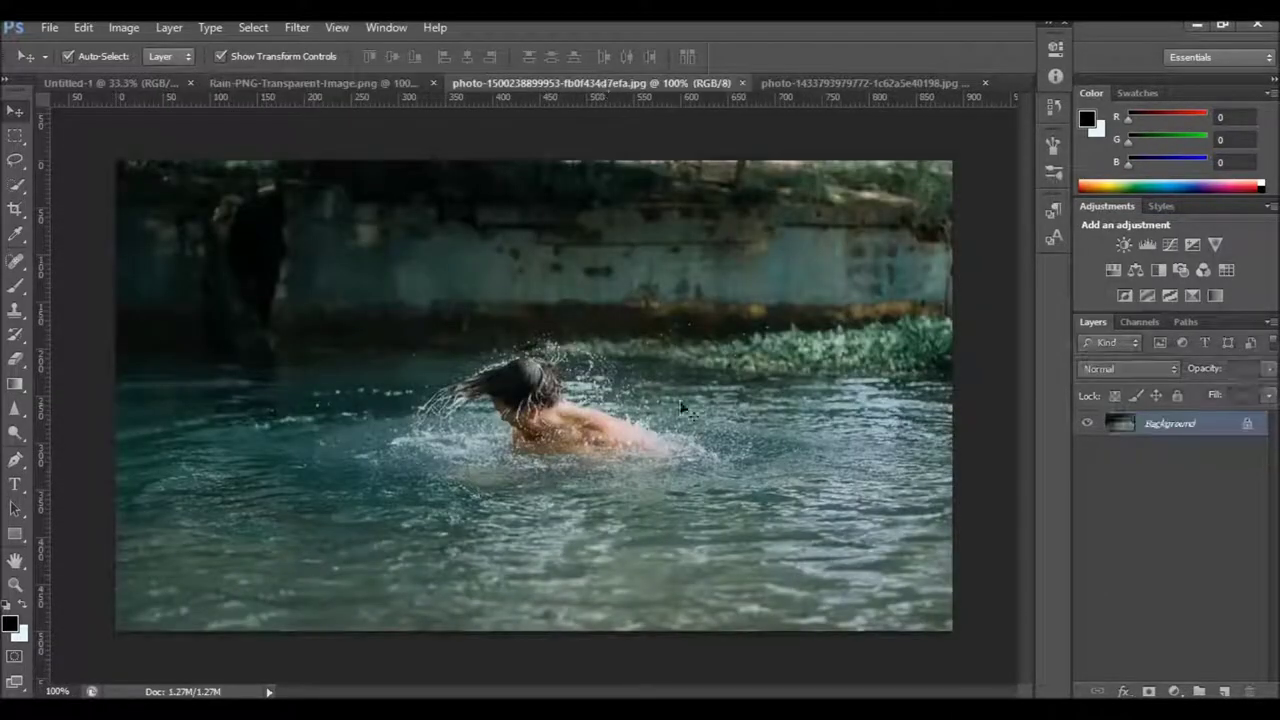
pyautogui.doubleClick(1250, 430)
pyautogui.press('Return')
pyautogui.moveTo(650, 360); pyautogui.dragTo(470, 478)
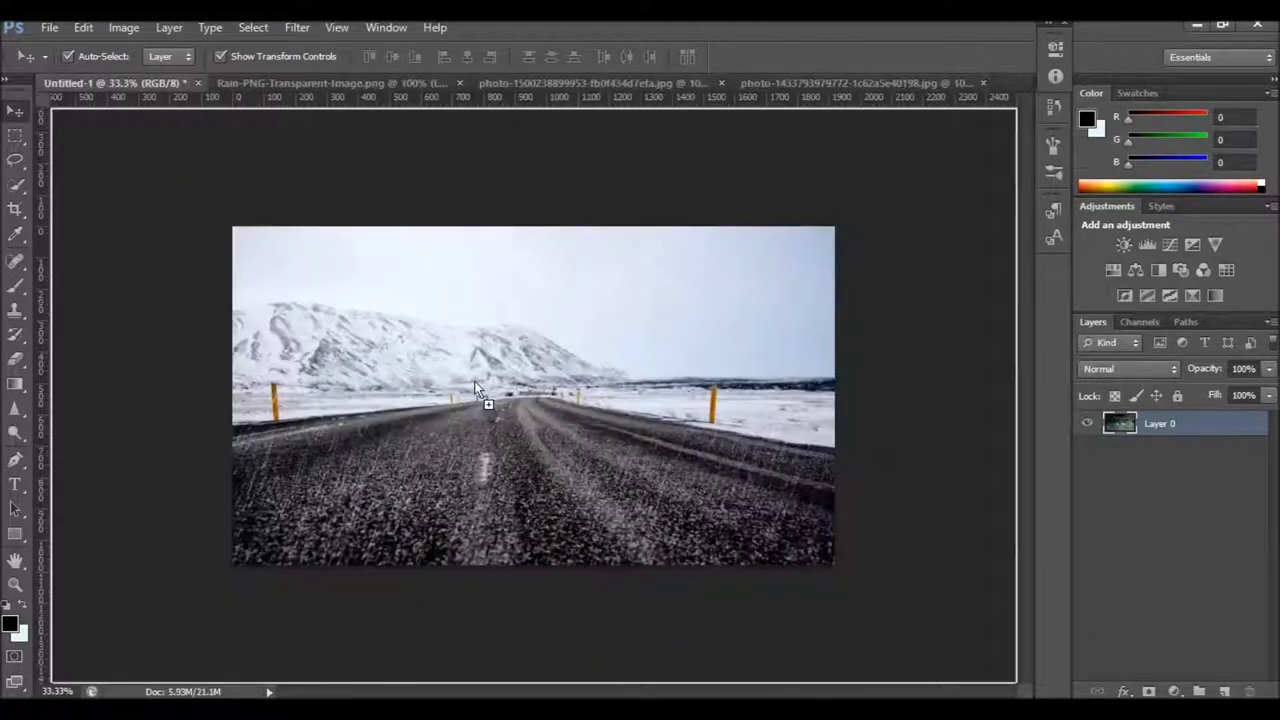
pyautogui.moveTo(470, 478); pyautogui.dragTo(566, 420)
# Zoom to 50% and scale the swimmer photo to cover the whole canvas
pyautogui.hotkey('ctrl', '+')
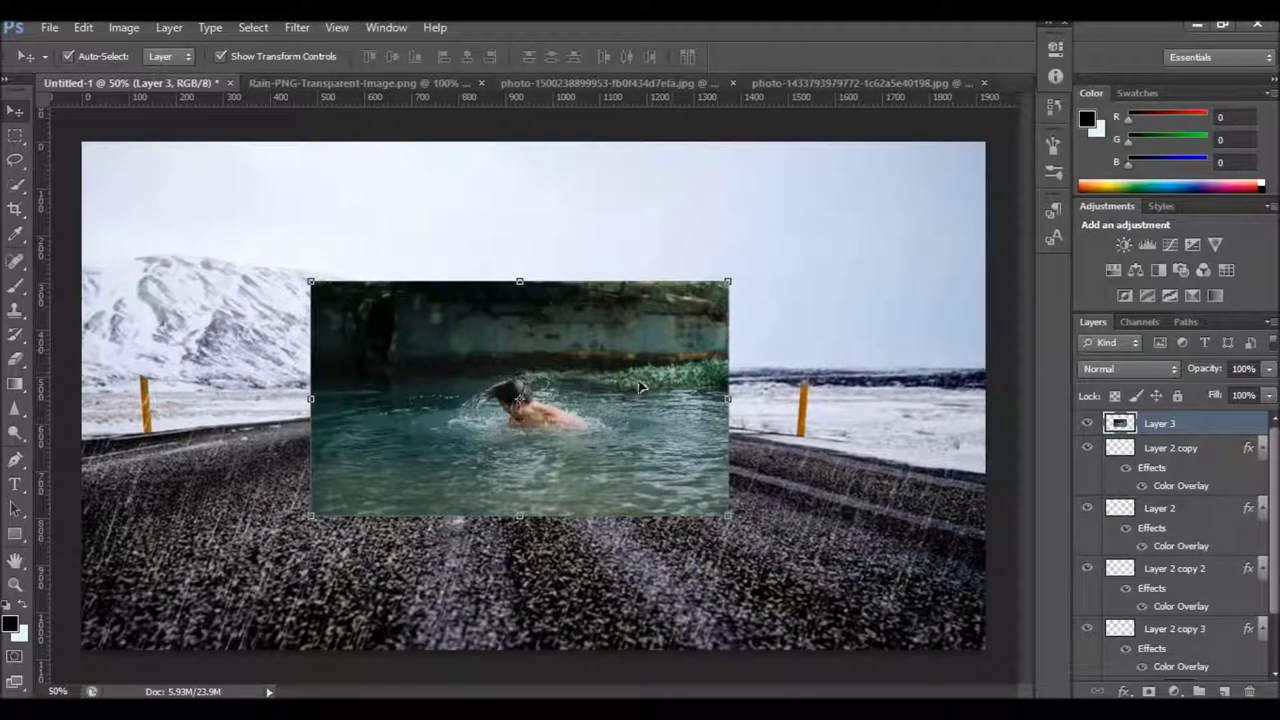
pyautogui.moveTo(648, 380); pyautogui.dragTo(662, 386)
pyautogui.moveTo(742, 287)
pyautogui.mouseDown()
pyautogui.moveTo(986, 149)
pyautogui.moveTo(999, 162)
pyautogui.mouseUp()
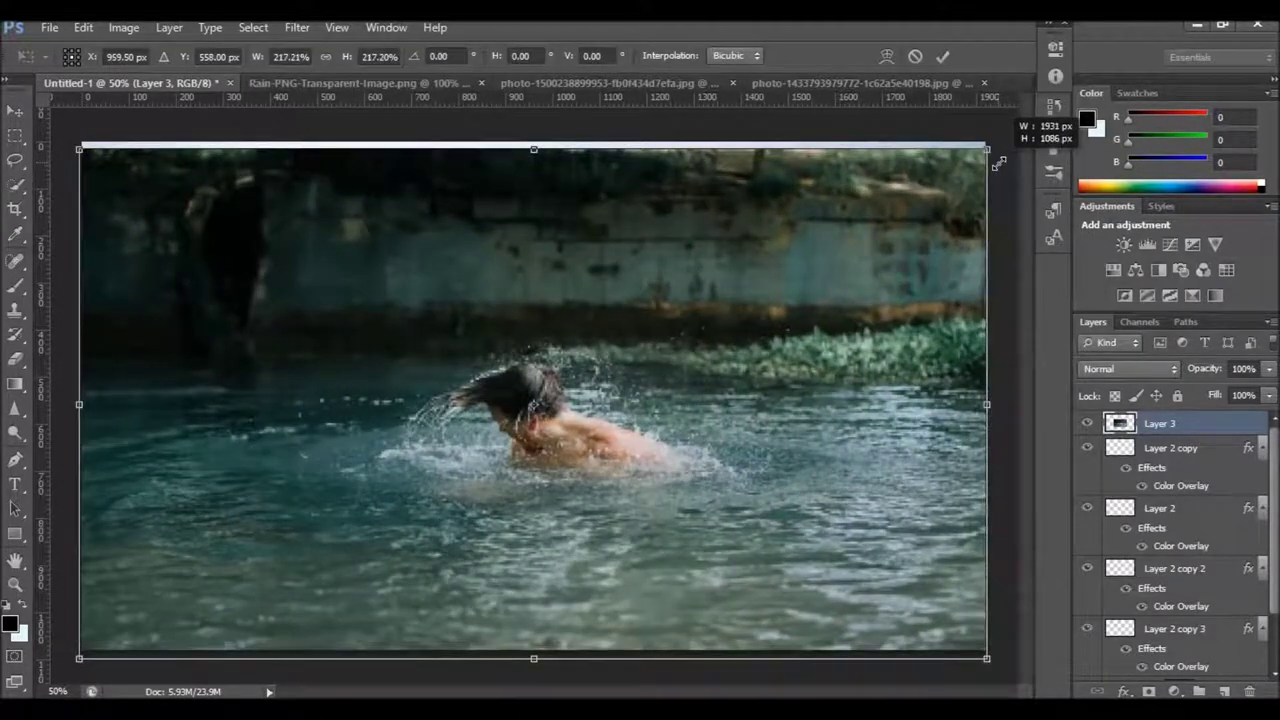
pyautogui.press('Return')
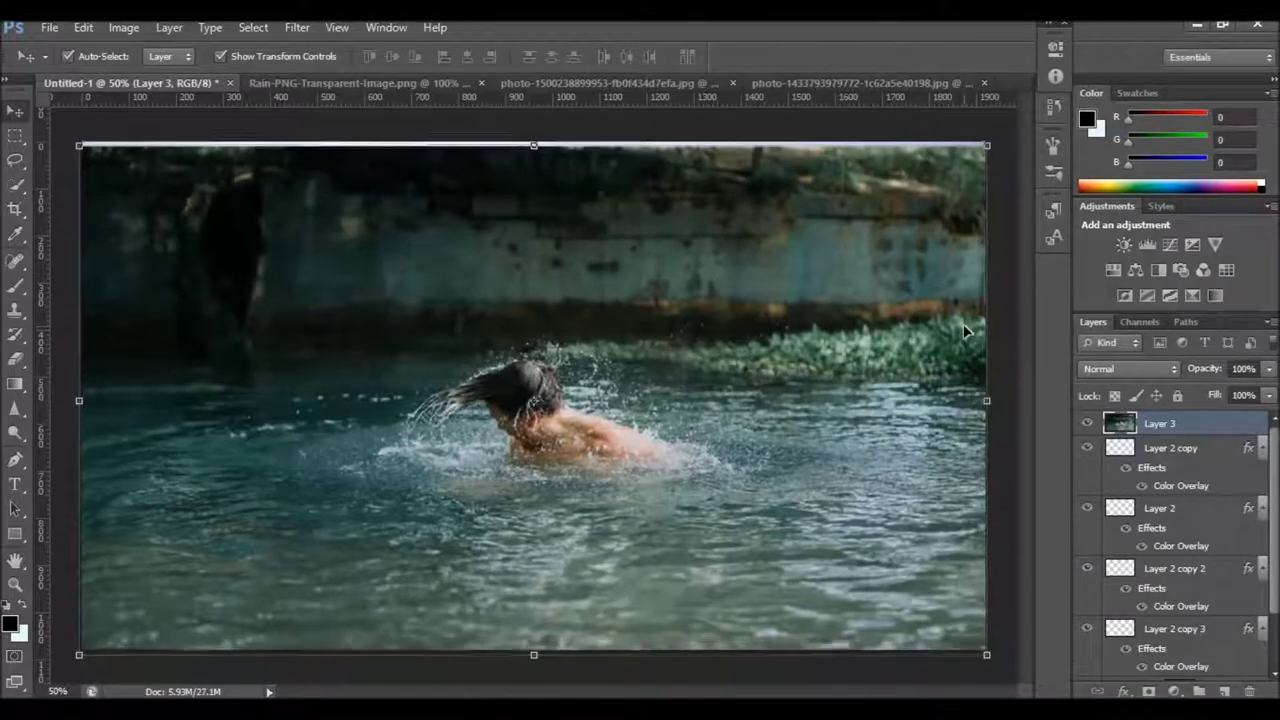
# Adjust the zoom and re-commit the swimmer layer's transform
pyautogui.hotkey('ctrl', '-')
pyautogui.hotkey('ctrl', '+')
pyautogui.hotkey('ctrl', 't')
pyautogui.click(943, 57)
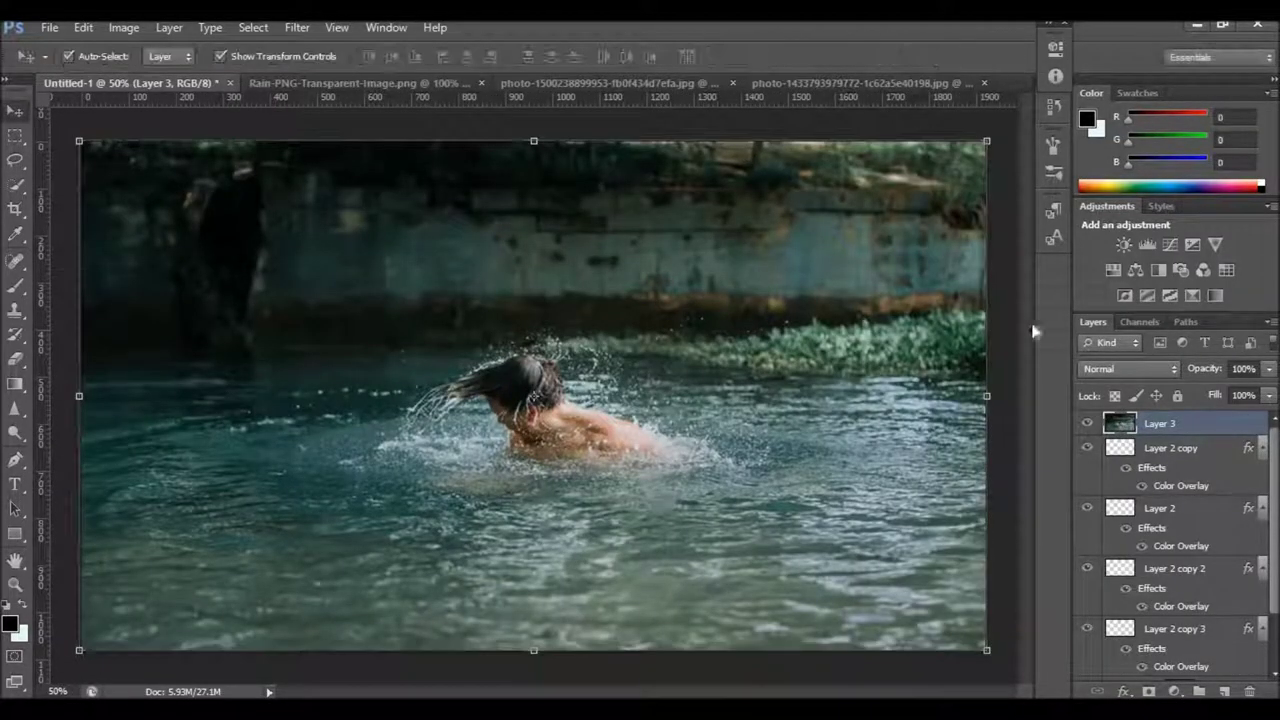
# Try Soft Light, Normal and other blend modes on Layer 3, settling on Lighten
pyautogui.click(1138, 369)
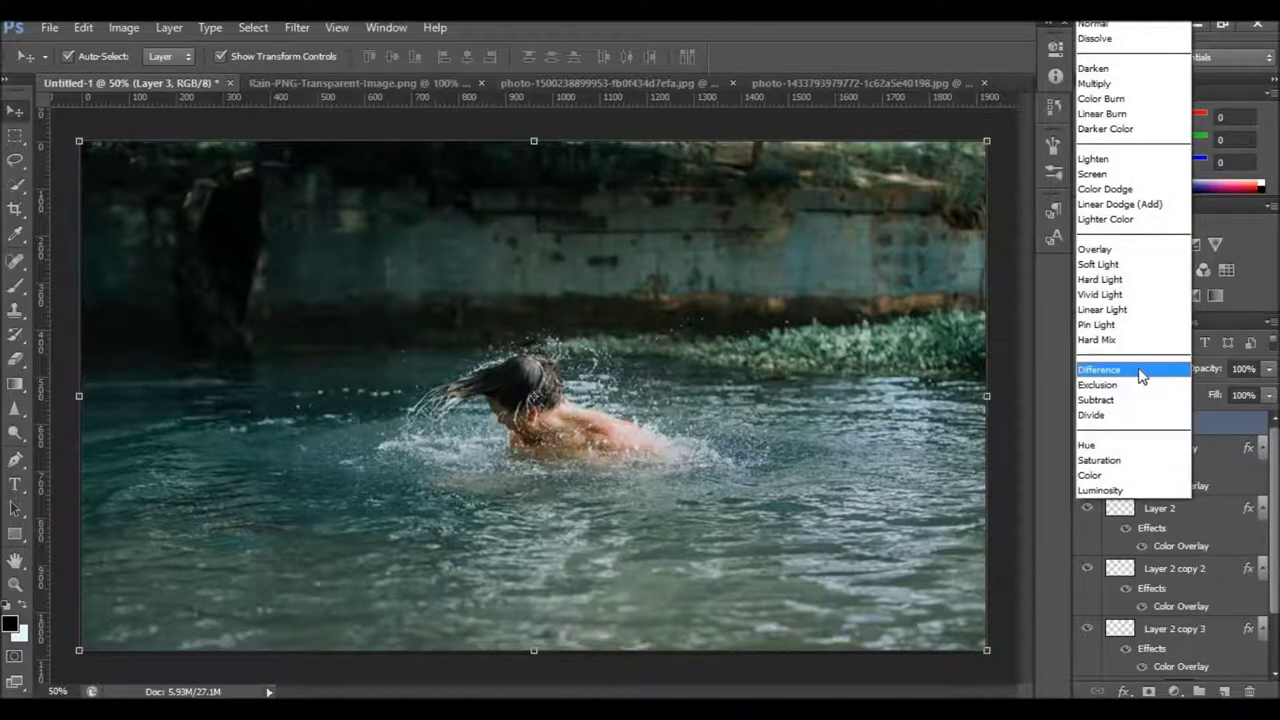
pyautogui.click(1113, 266)
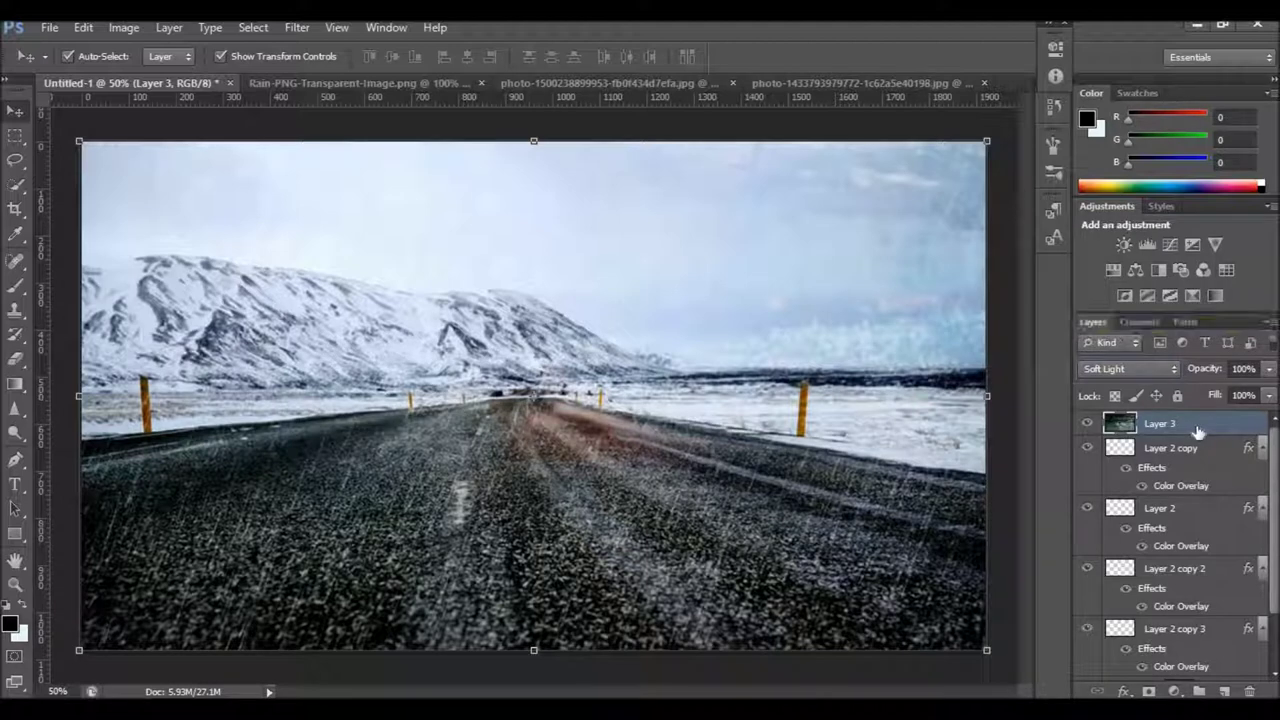
pyautogui.click(1144, 371)
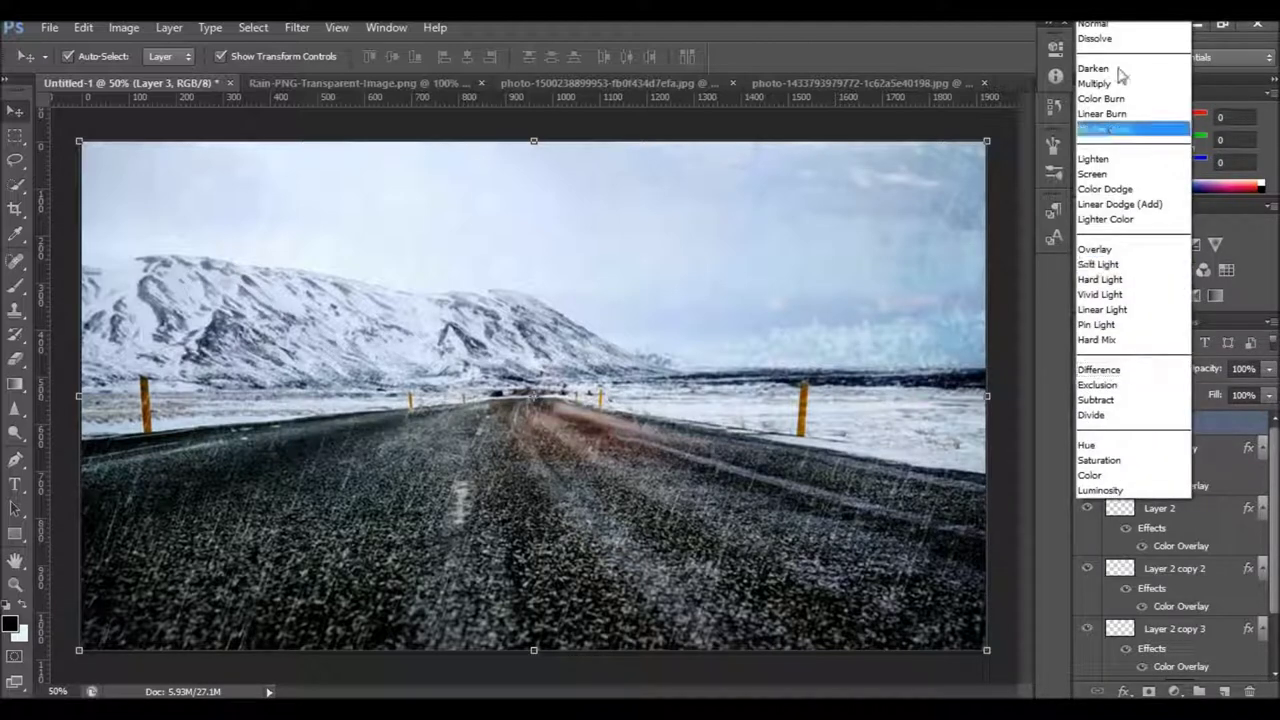
pyautogui.click(1118, 37)
pyautogui.click(1136, 370)
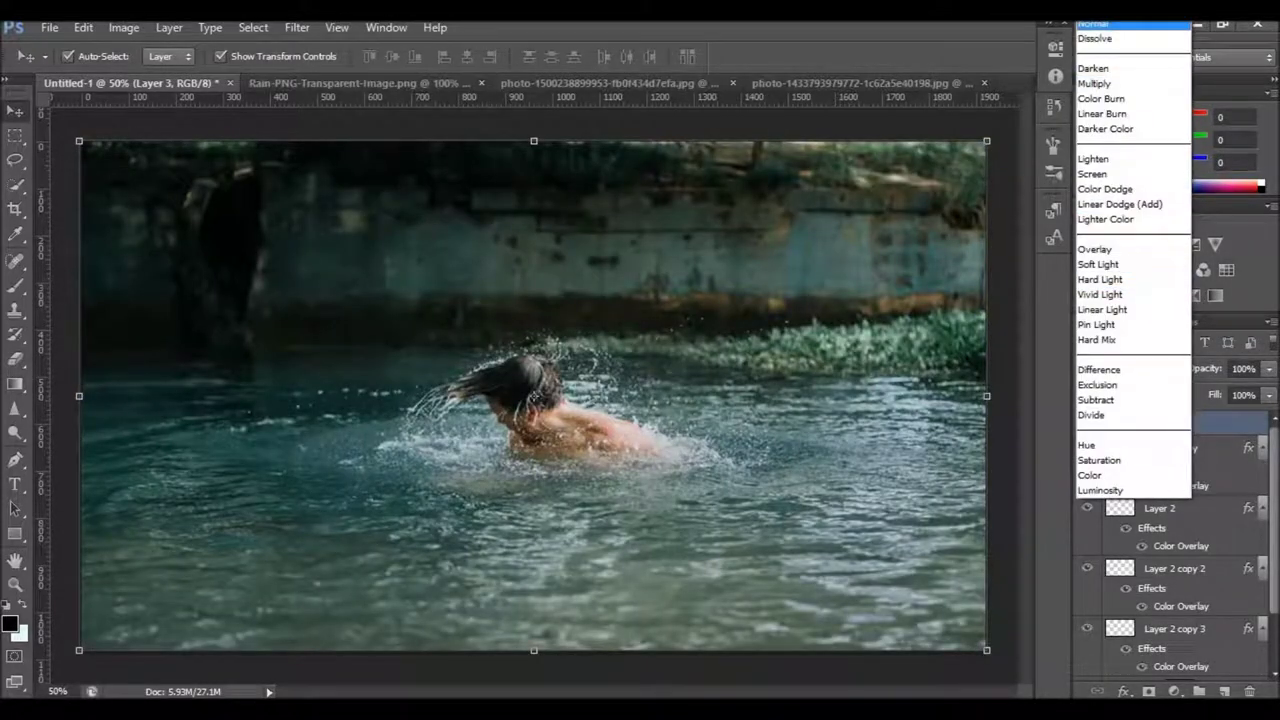
pyautogui.click(1124, 37)
pyautogui.press('Down')
pyautogui.press('Down')
pyautogui.press('Down')
pyautogui.press('Down')
pyautogui.press('Down')
pyautogui.press('Down')
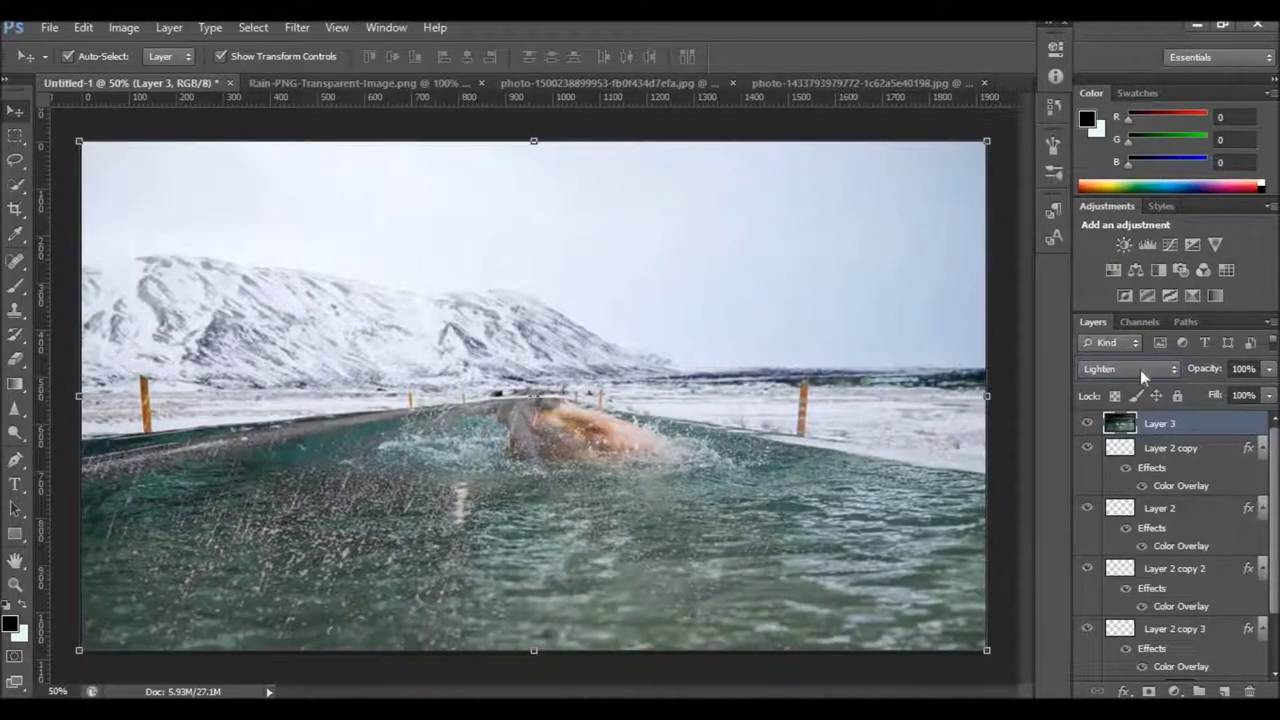
pyautogui.scroll(-2, 640, 534)
pyautogui.scroll(2, 627, 525)
# Add a mask to Layer 3 and paint black along both road edges, brush enlarged to 400
pyautogui.click(1148, 691)
pyautogui.click(15, 285)
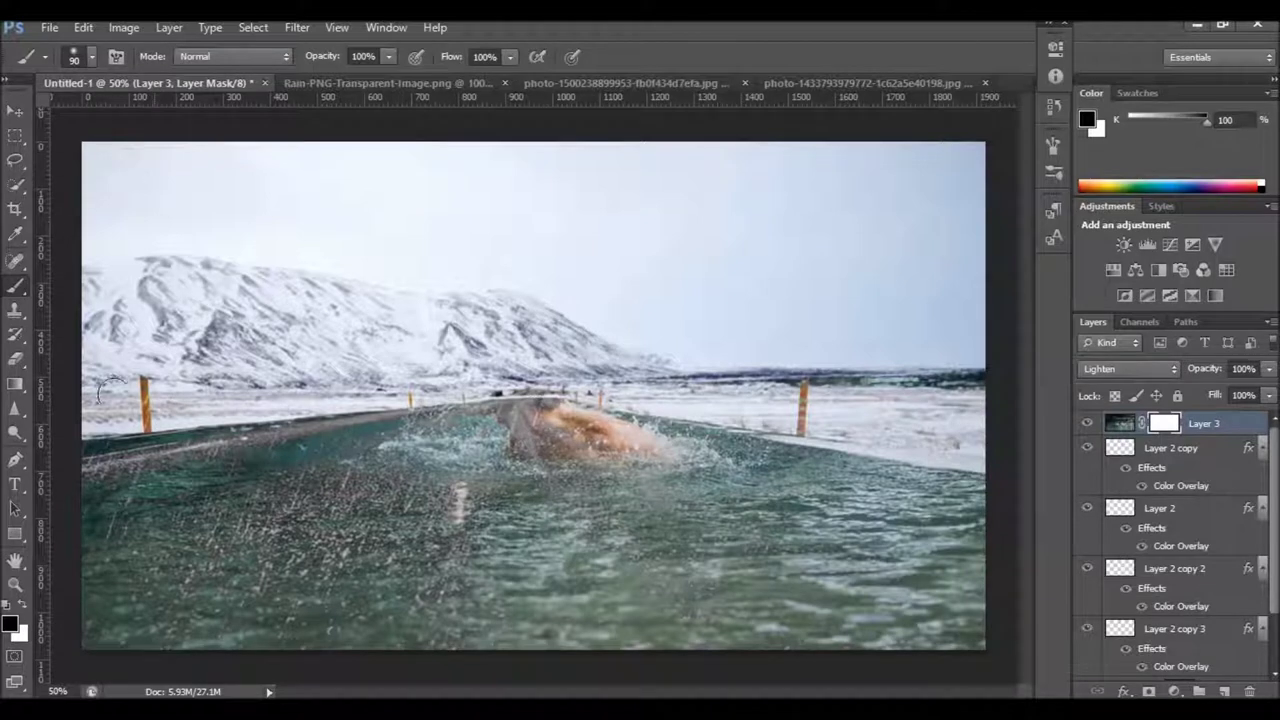
pyautogui.moveTo(160, 418); pyautogui.dragTo(88, 448)
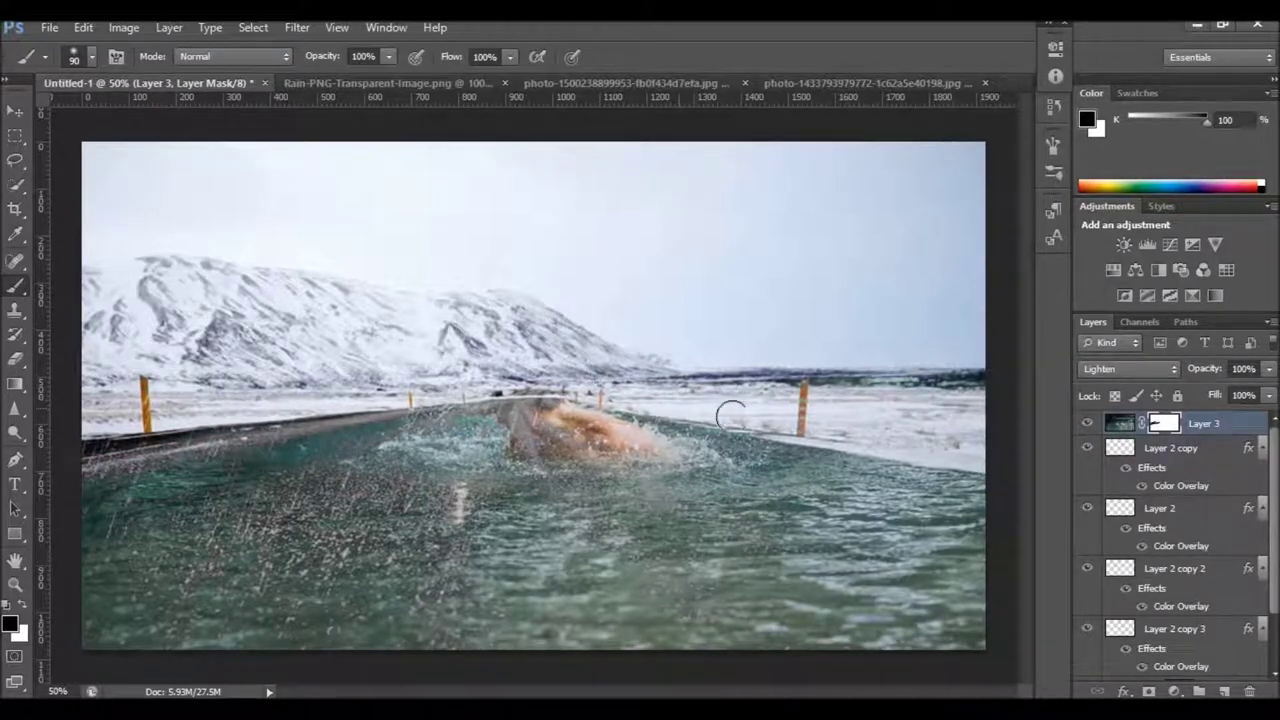
pyautogui.moveTo(862, 440)
pyautogui.mouseDown()
pyautogui.moveTo(962, 472)
pyautogui.moveTo(856, 424)
pyautogui.mouseUp()
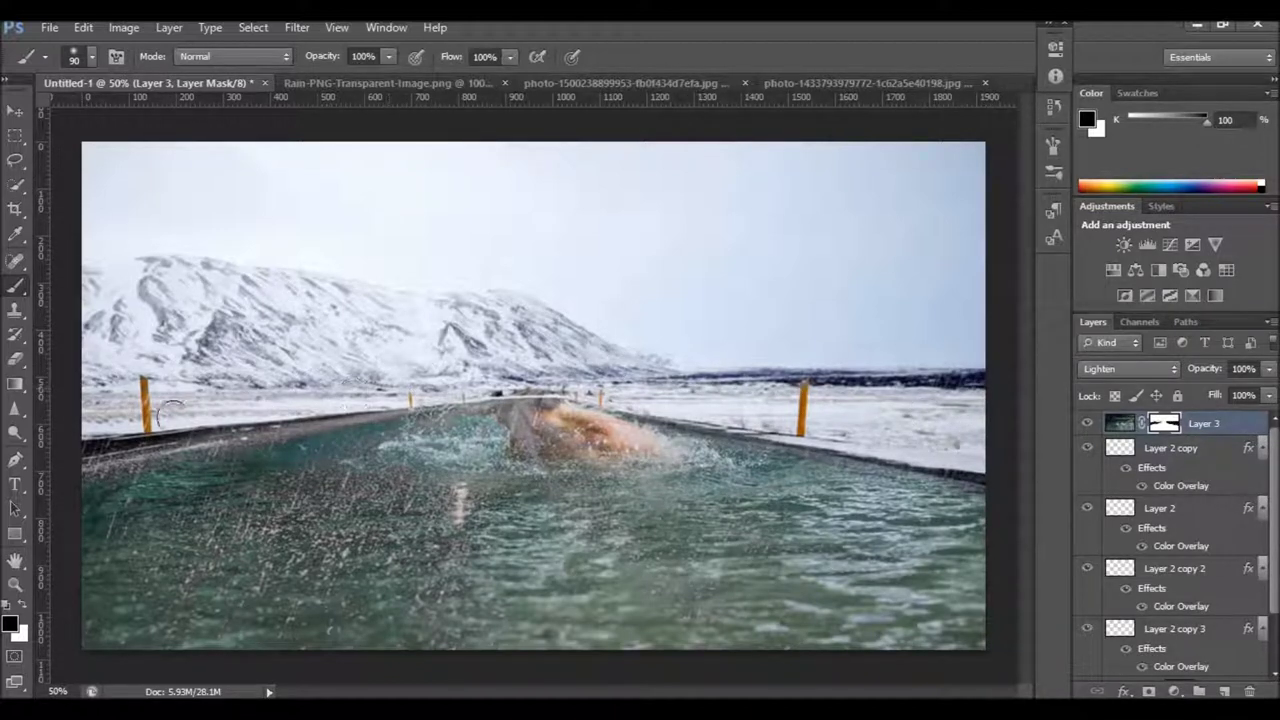
pyautogui.press(']')
pyautogui.press(']')
pyautogui.press(']')
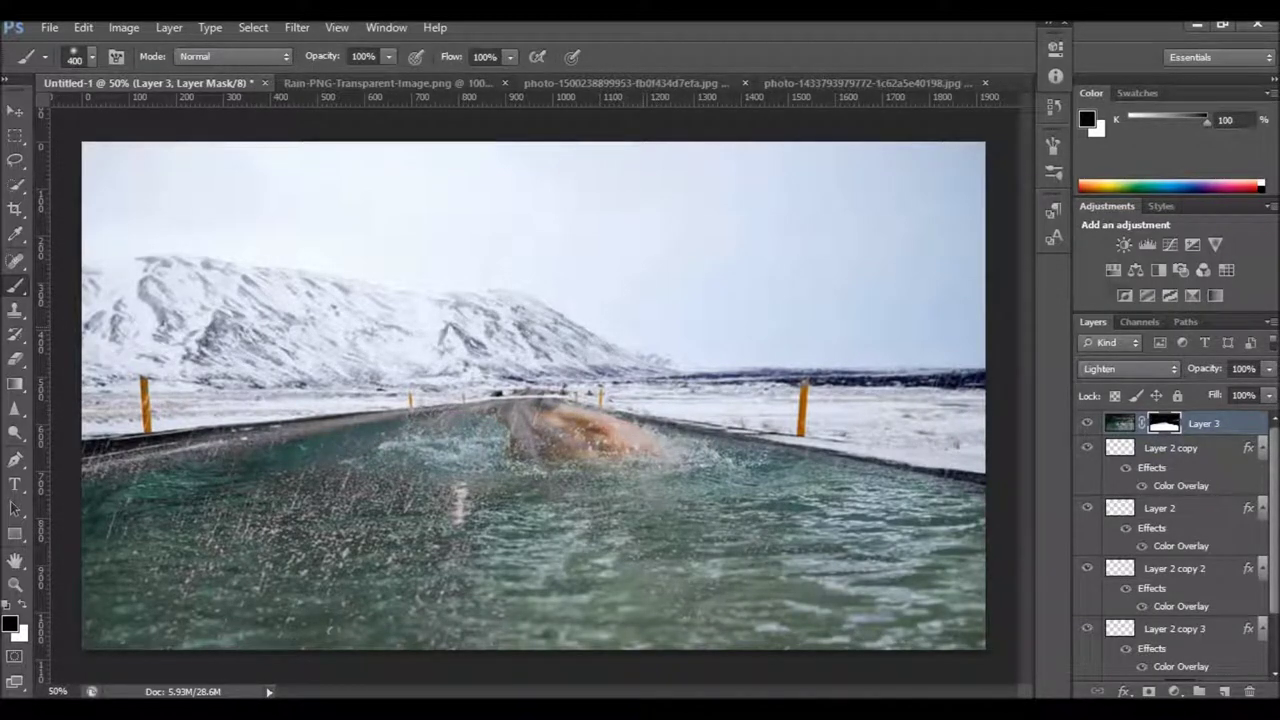
pyautogui.click(15, 110)
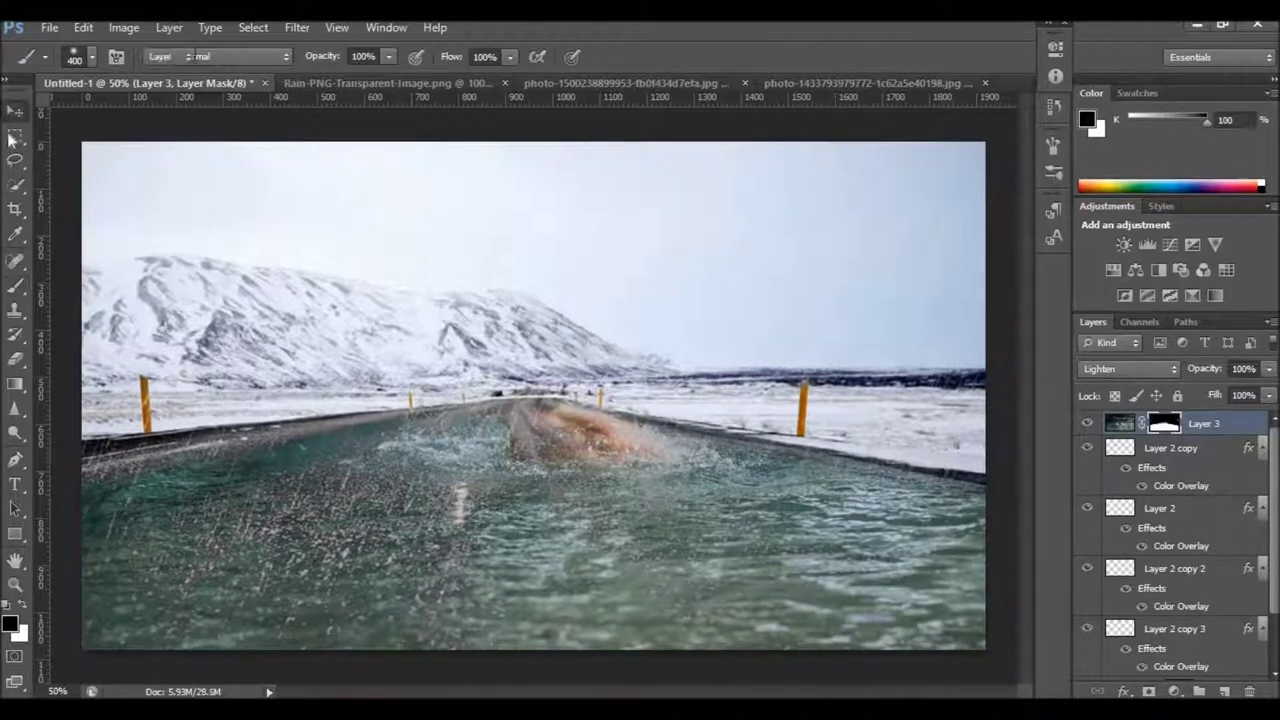
pyautogui.click(1128, 424)
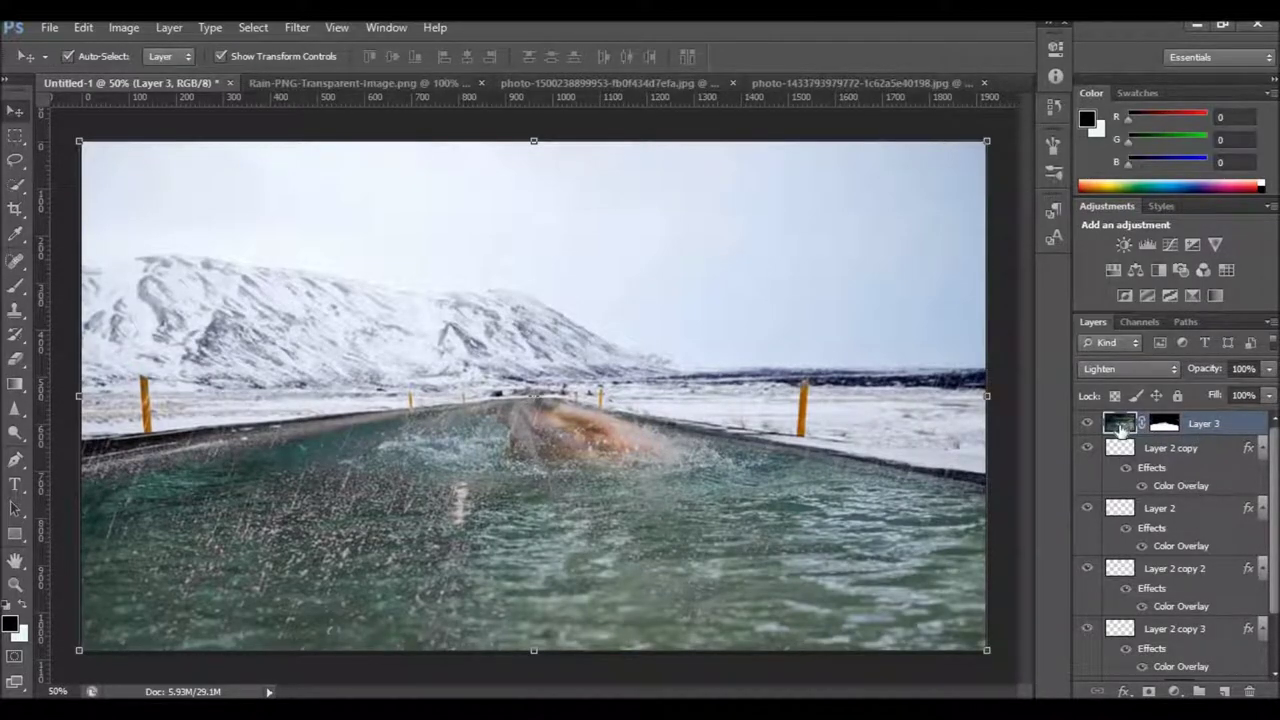
# Duplicate Layer 3 and set the copy's blend mode to Normal
pyautogui.rightClick(1121, 427)
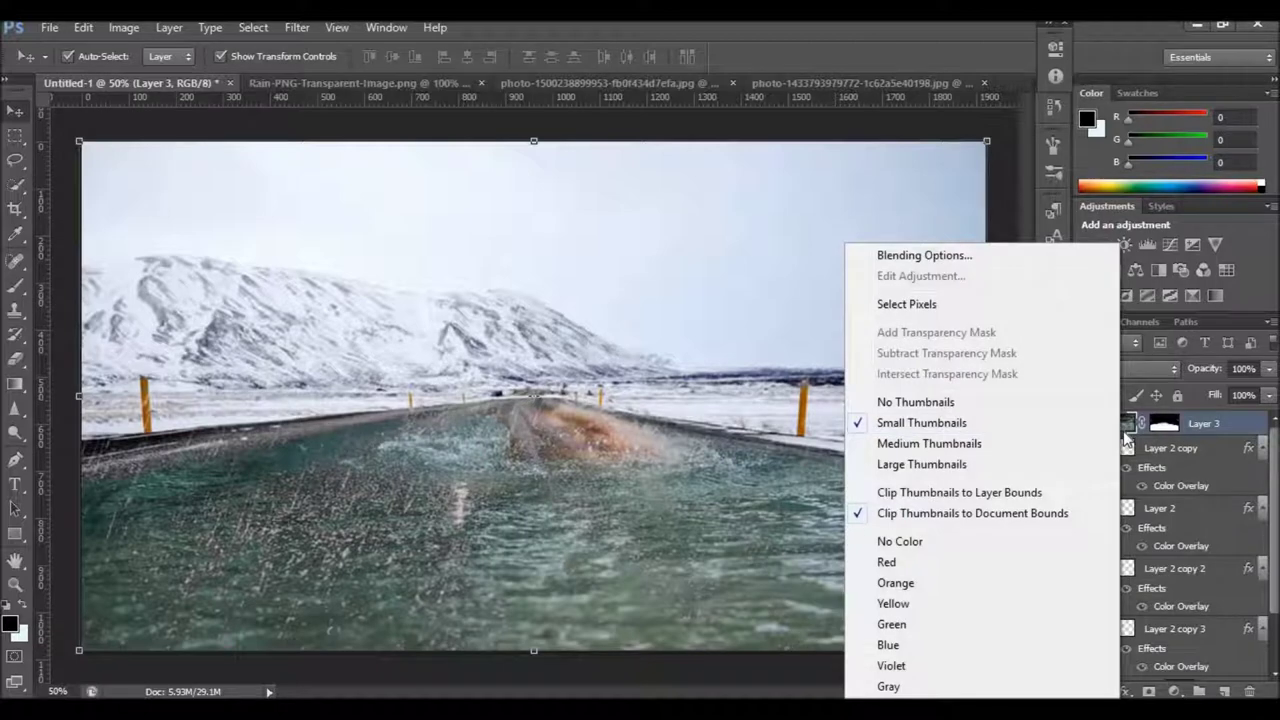
pyautogui.click(1212, 430)
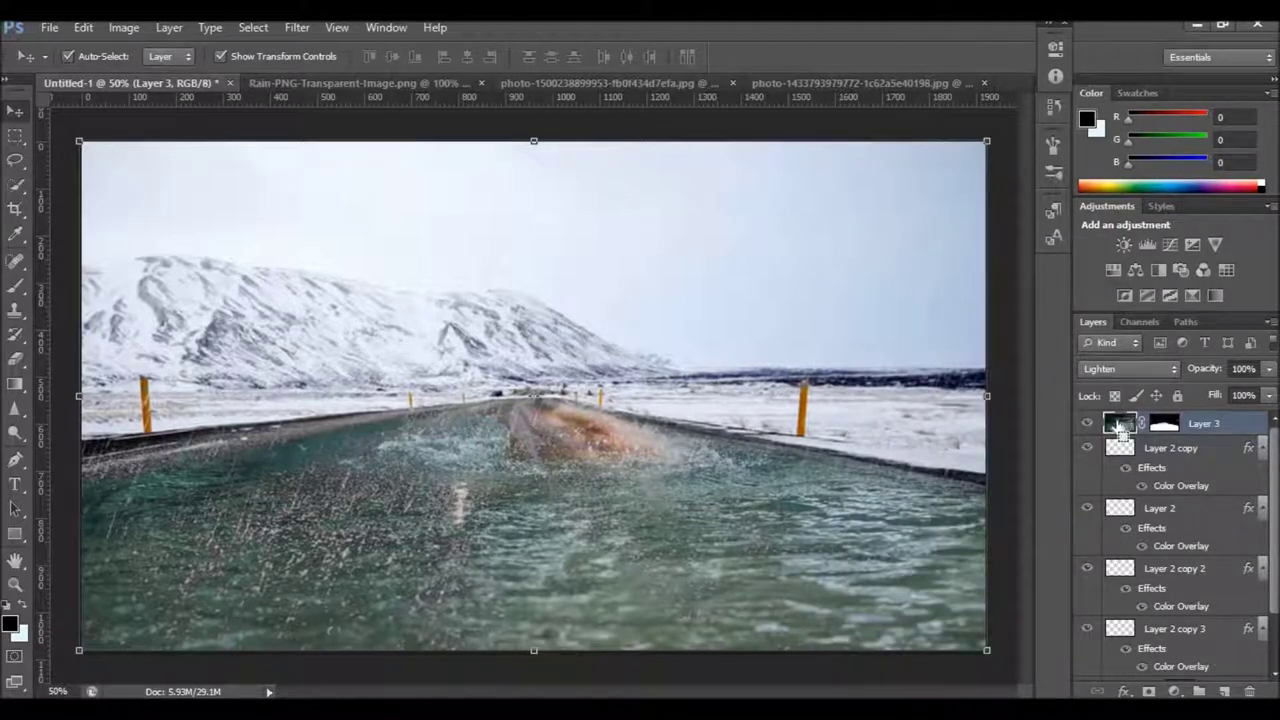
pyautogui.hotkey('ctrl', 'j')
pyautogui.click(1143, 375)
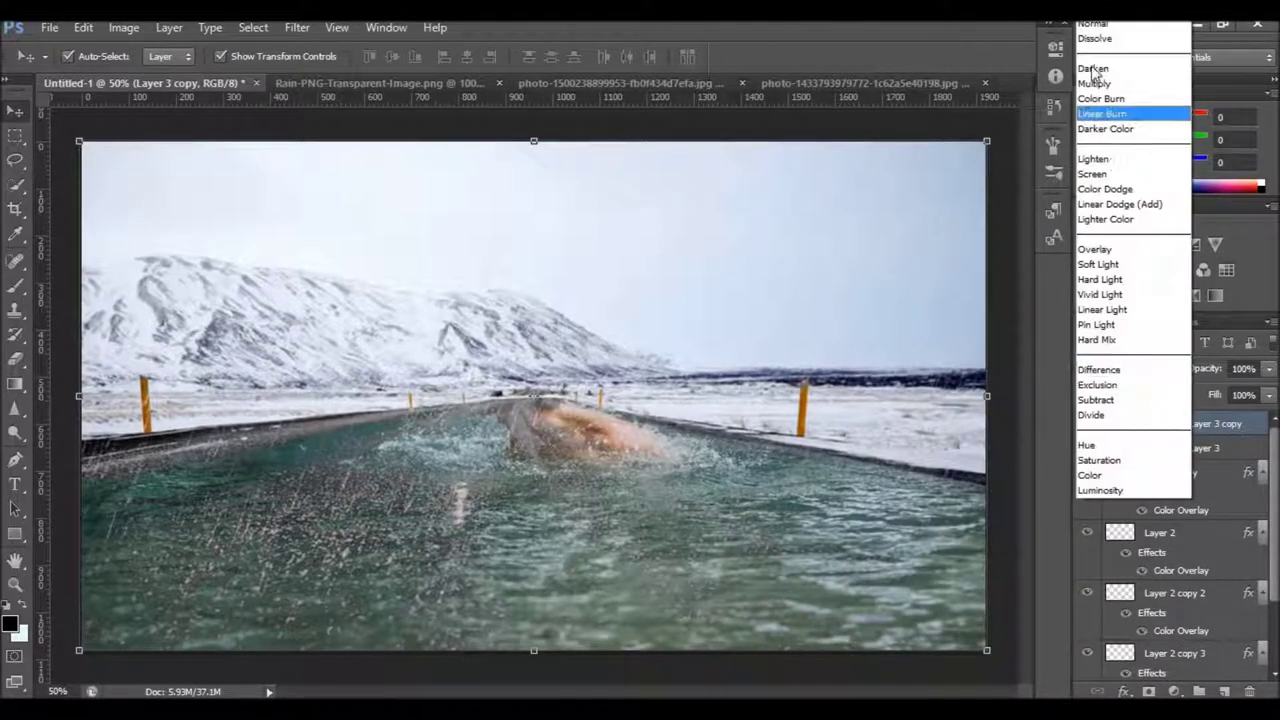
pyautogui.click(1090, 27)
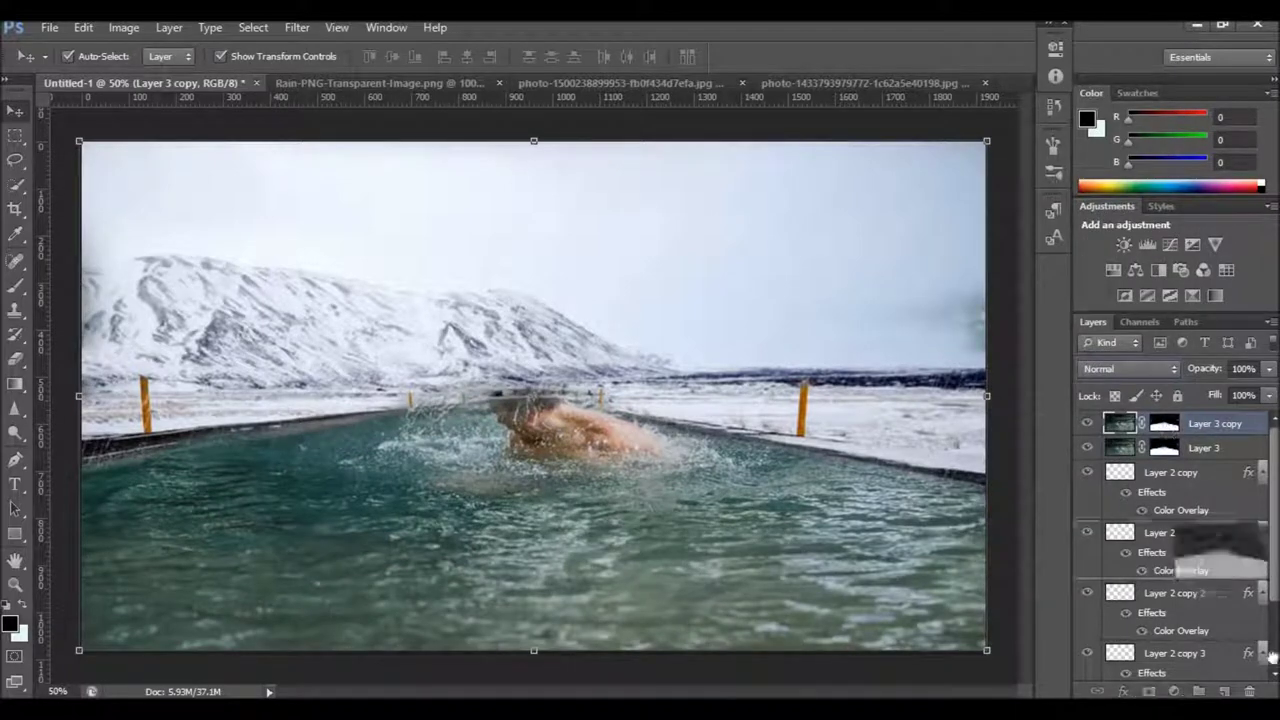
# Delete the Layer 3 copy's mask without applying it, so the full swimmer photo shows
pyautogui.moveTo(1166, 428); pyautogui.dragTo(1249, 691)
pyautogui.click(576, 288)
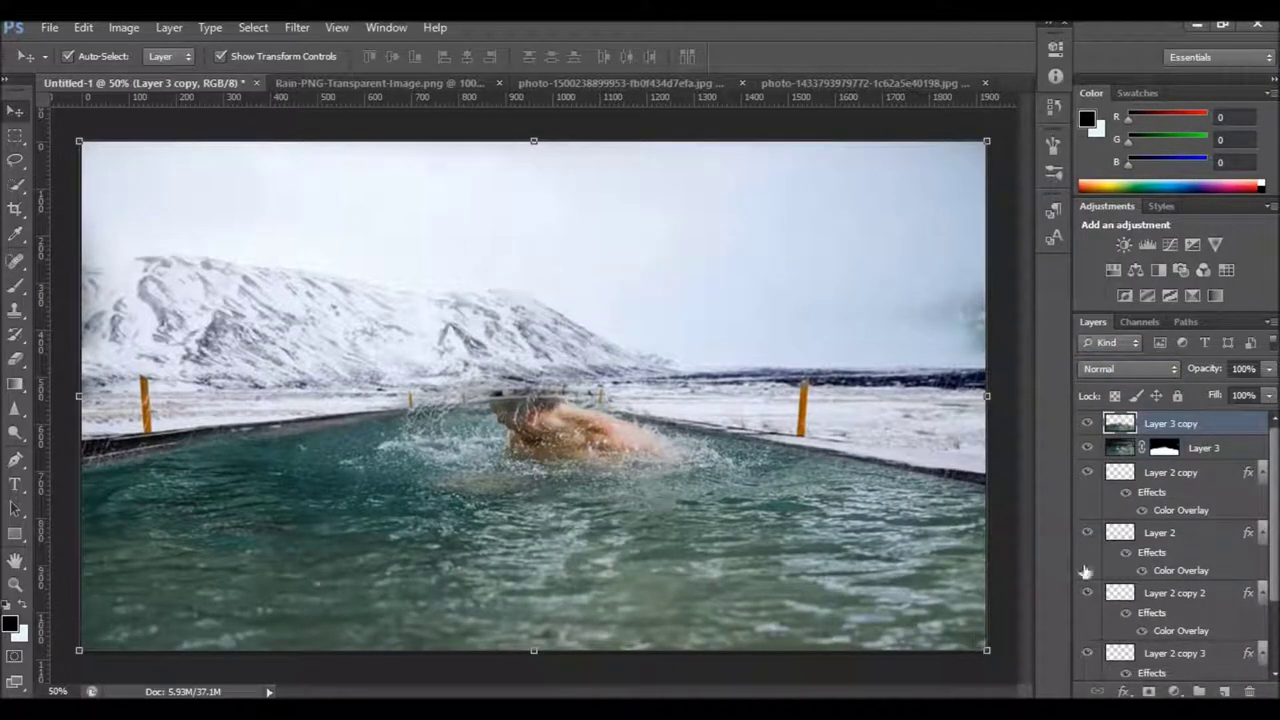
pyautogui.moveTo(1165, 450)
pyautogui.mouseDown()
pyautogui.moveTo(1165, 425)
pyautogui.moveTo(1249, 691)
pyautogui.mouseUp()
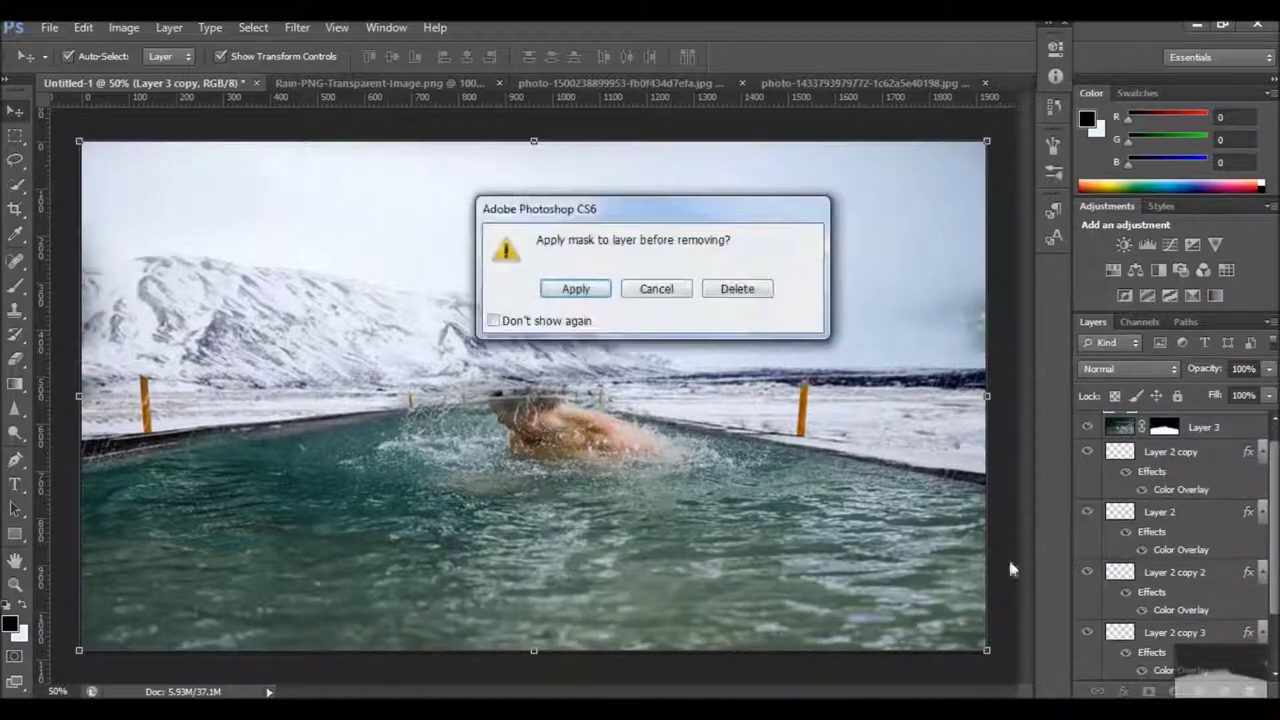
pyautogui.click(738, 289)
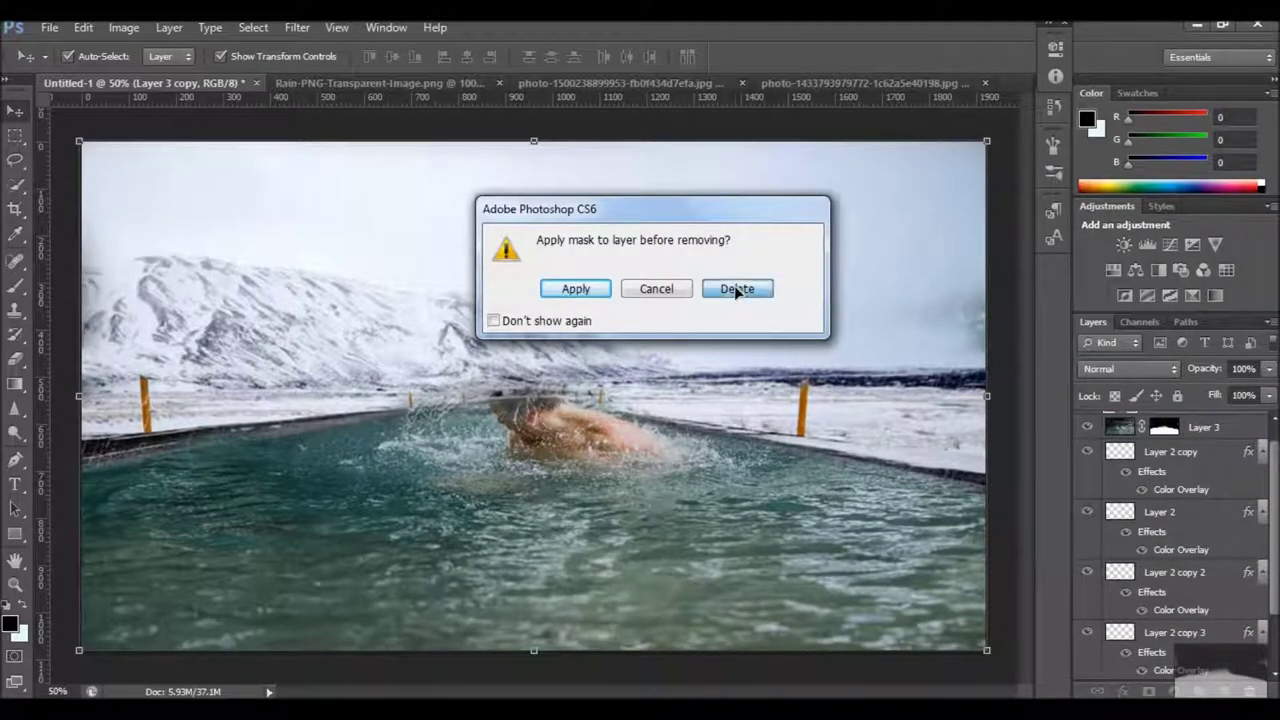
pyautogui.hotkey('ctrl', '-')
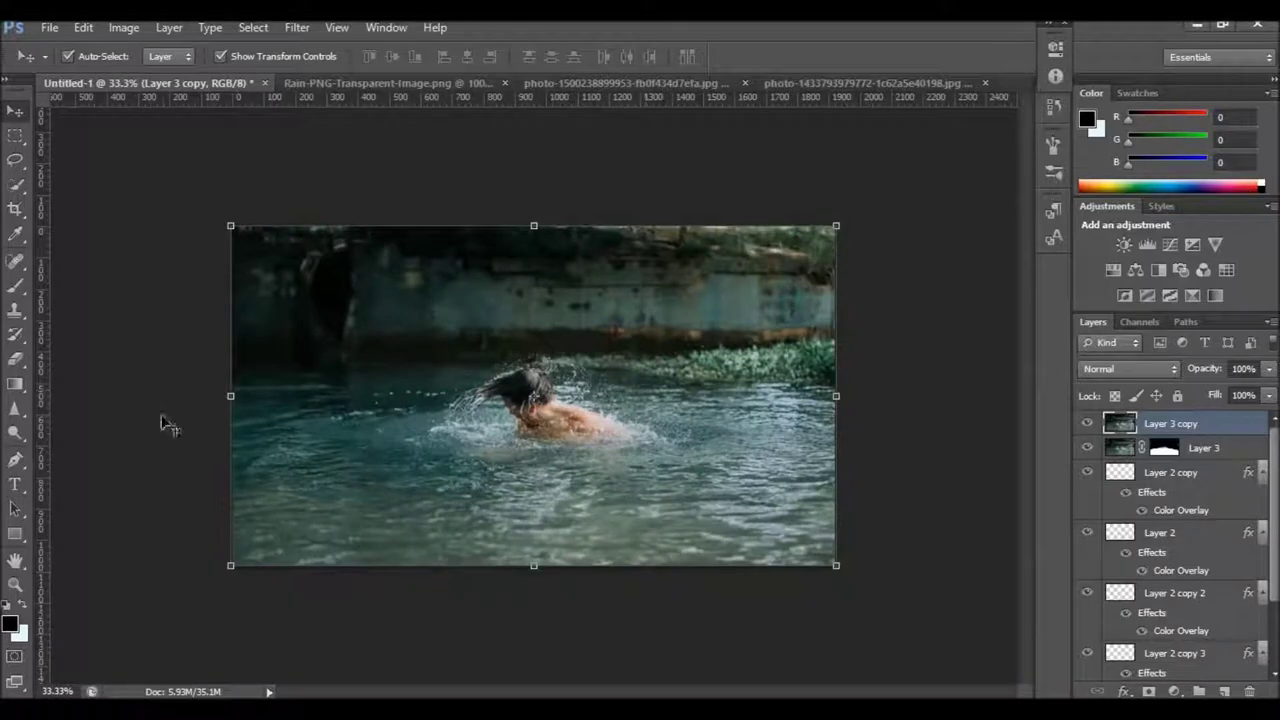
pyautogui.keyDown('ctrl'); pyautogui.click(520, 357); pyautogui.keyUp('ctrl')
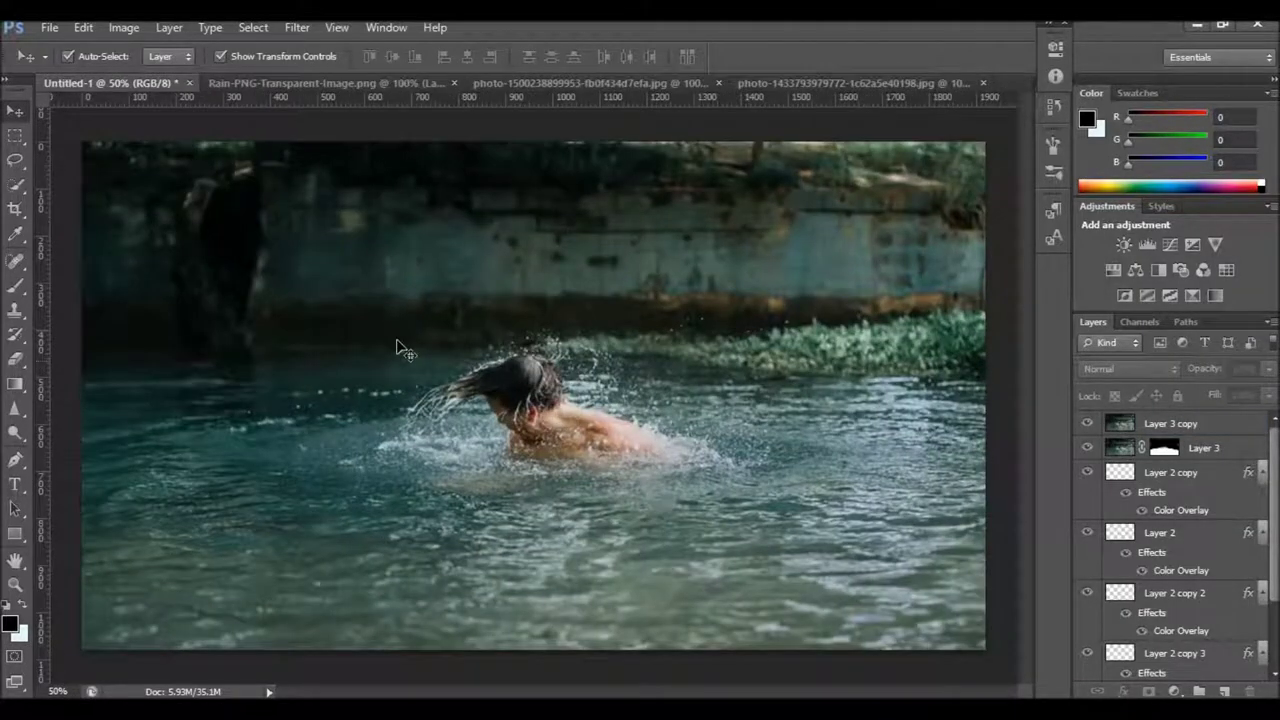
# Add a white layer mask to Layer 3 copy and choose a hard round brush
pyautogui.click(1190, 428)
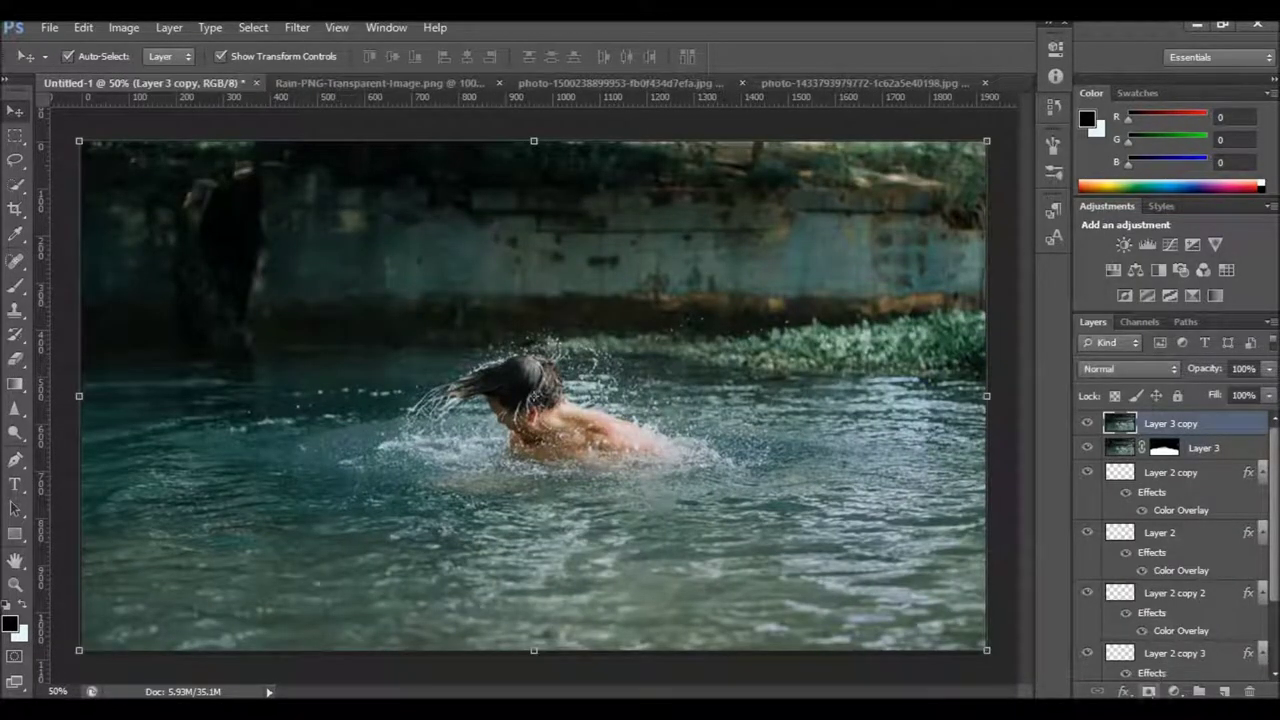
pyautogui.click(1148, 691)
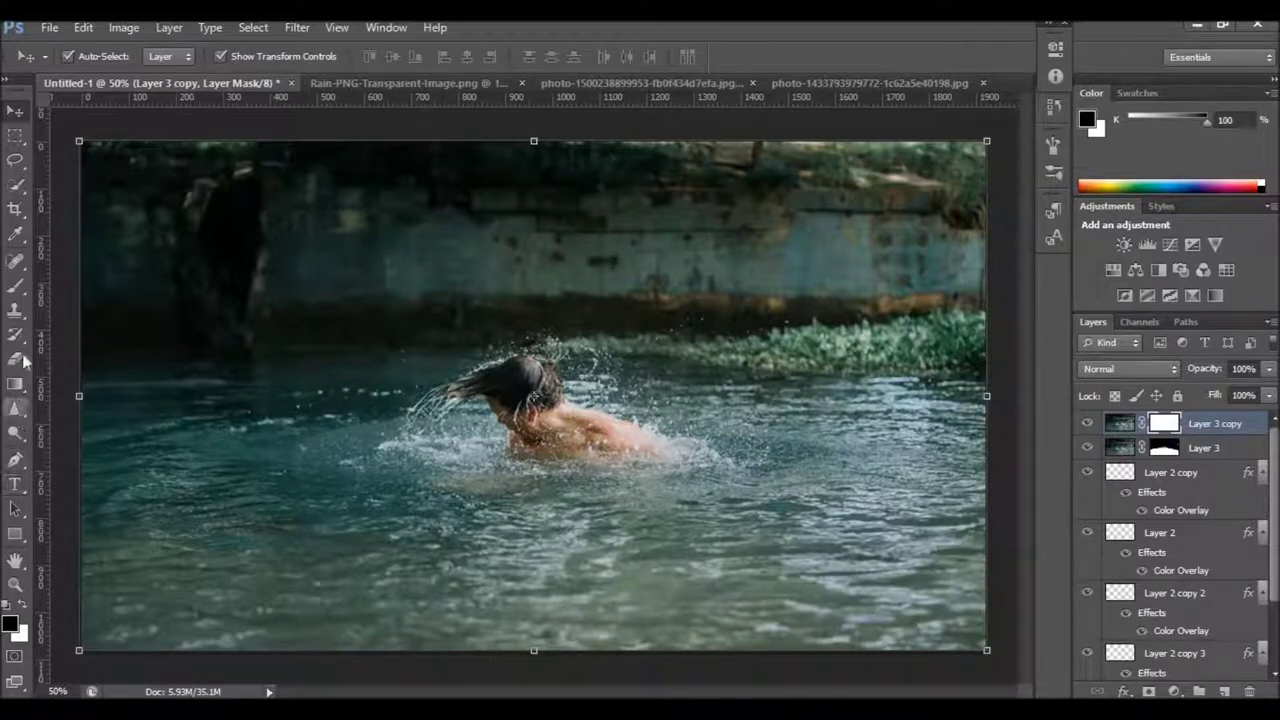
pyautogui.click(15, 285)
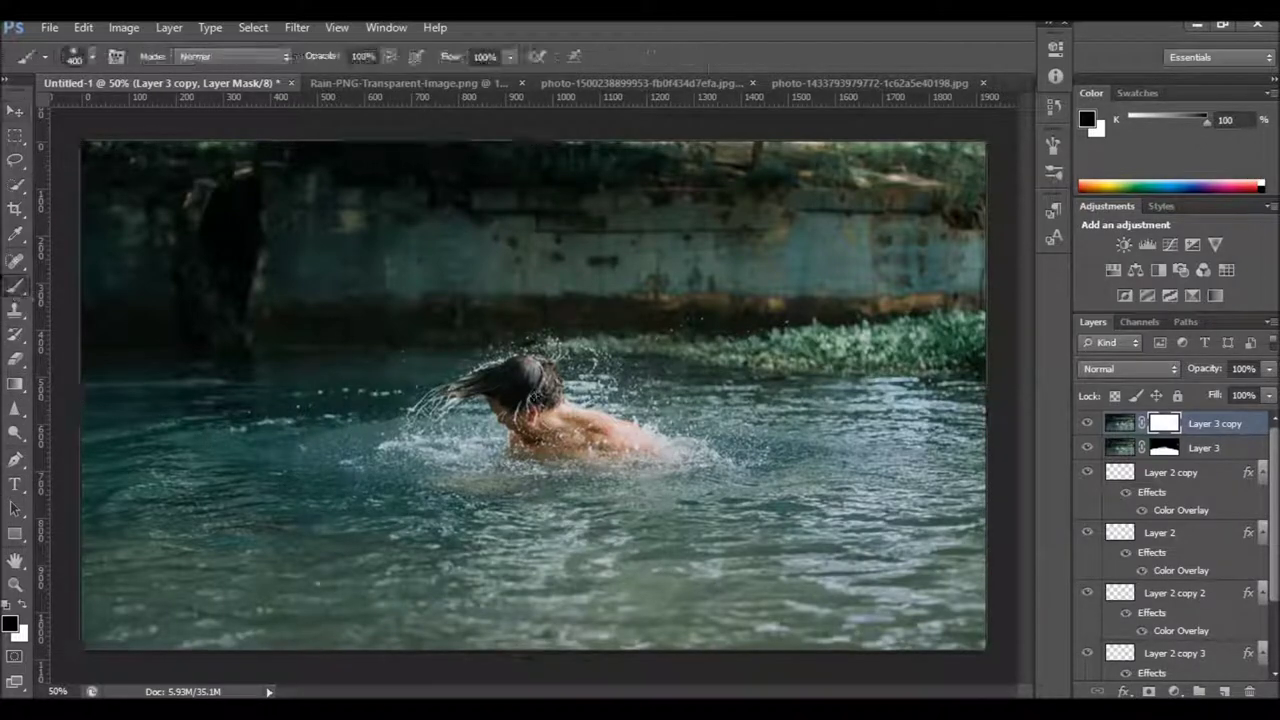
pyautogui.click(90, 58)
pyautogui.click(709, 52)
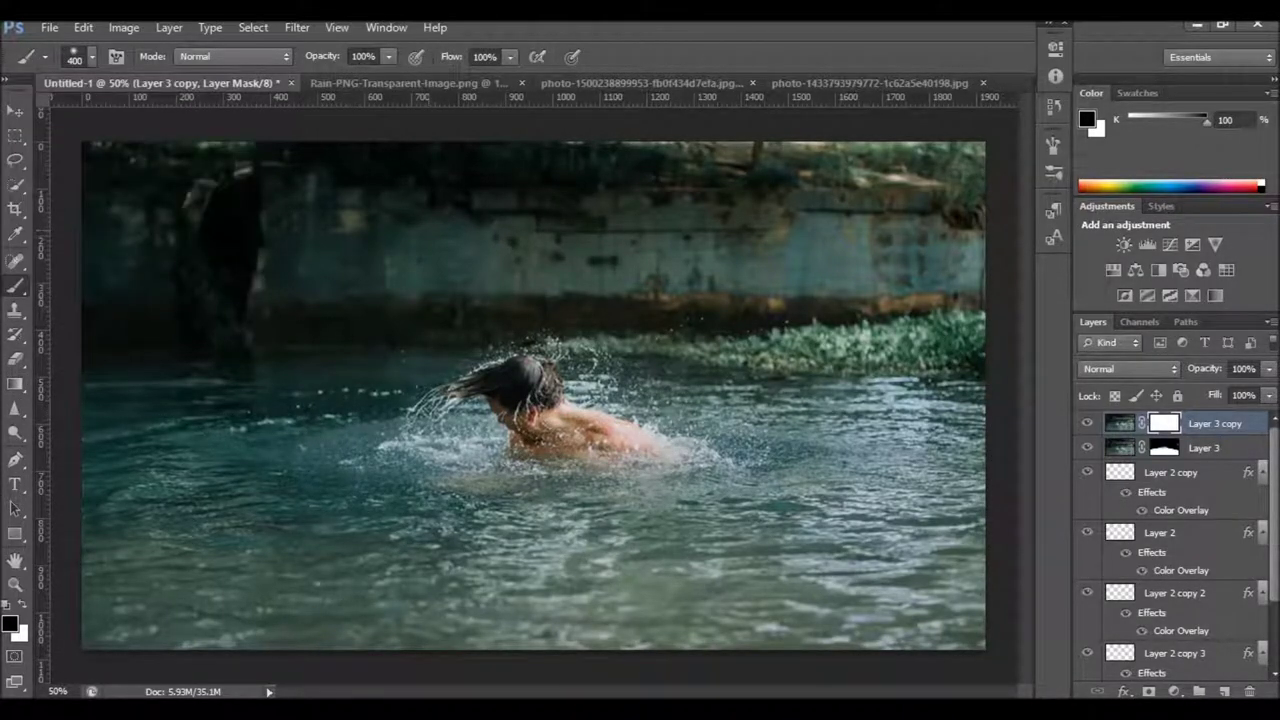
pyautogui.click(90, 56)
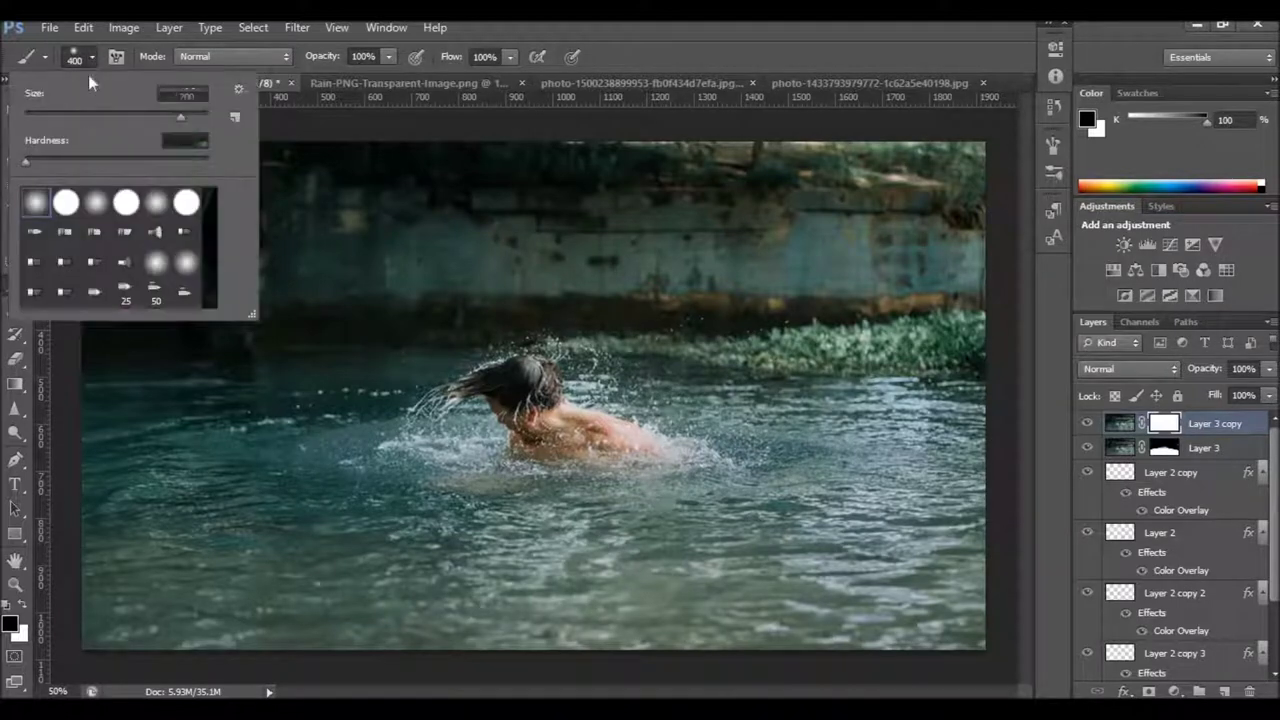
pyautogui.click(66, 204)
pyautogui.press('Return')
# Paint black on the mask to hide the wave's top and edges, revealing the mountain and shore
pyautogui.moveTo(180, 255)
pyautogui.mouseDown()
pyautogui.moveTo(448, 190)
pyautogui.moveTo(880, 160)
pyautogui.moveTo(900, 200)
pyautogui.moveTo(760, 290)
pyautogui.moveTo(540, 220)
pyautogui.moveTo(300, 330)
pyautogui.moveTo(150, 420)
pyautogui.moveTo(110, 340)
pyautogui.mouseUp()
pyautogui.moveTo(250, 520)
pyautogui.mouseDown()
pyautogui.moveTo(270, 565)
pyautogui.moveTo(430, 600)
pyautogui.mouseUp()
pyautogui.moveTo(340, 545)
pyautogui.mouseDown()
pyautogui.moveTo(270, 500)
pyautogui.moveTo(390, 530)
pyautogui.moveTo(350, 515)
pyautogui.mouseUp()
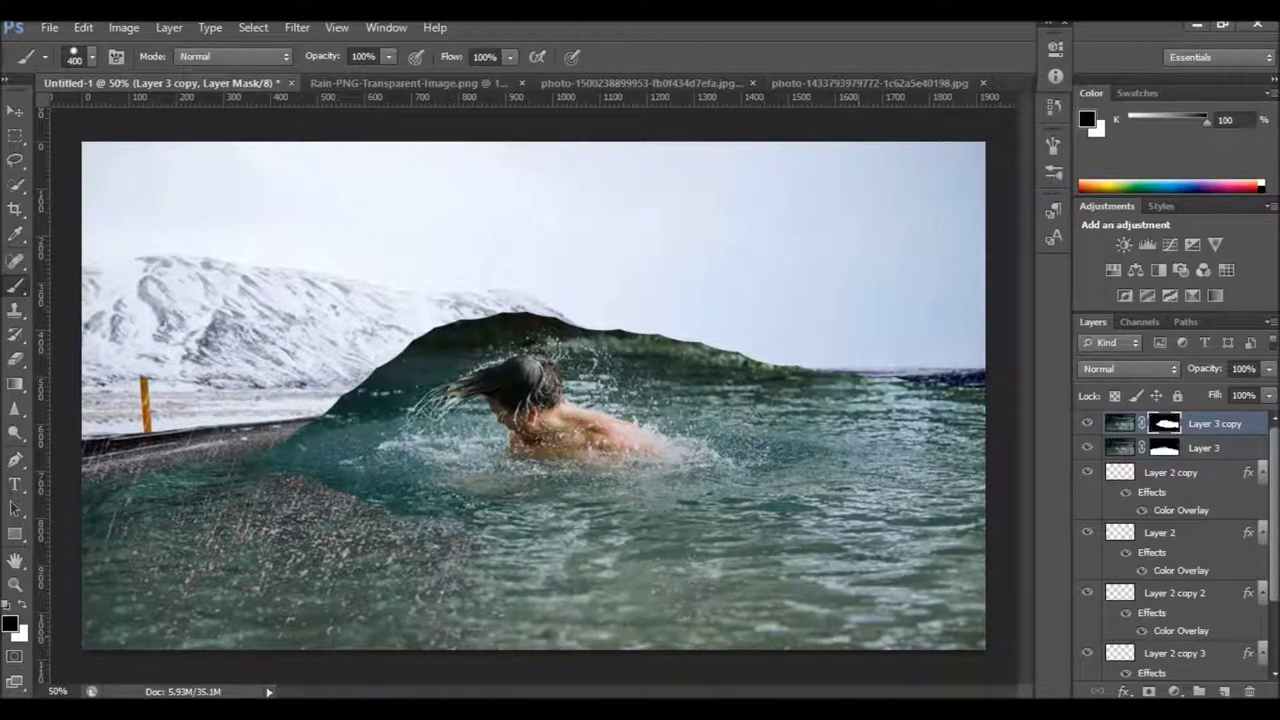
pyautogui.moveTo(470, 495)
pyautogui.mouseDown()
pyautogui.moveTo(380, 505)
pyautogui.moveTo(305, 430)
pyautogui.moveTo(440, 330)
pyautogui.mouseUp()
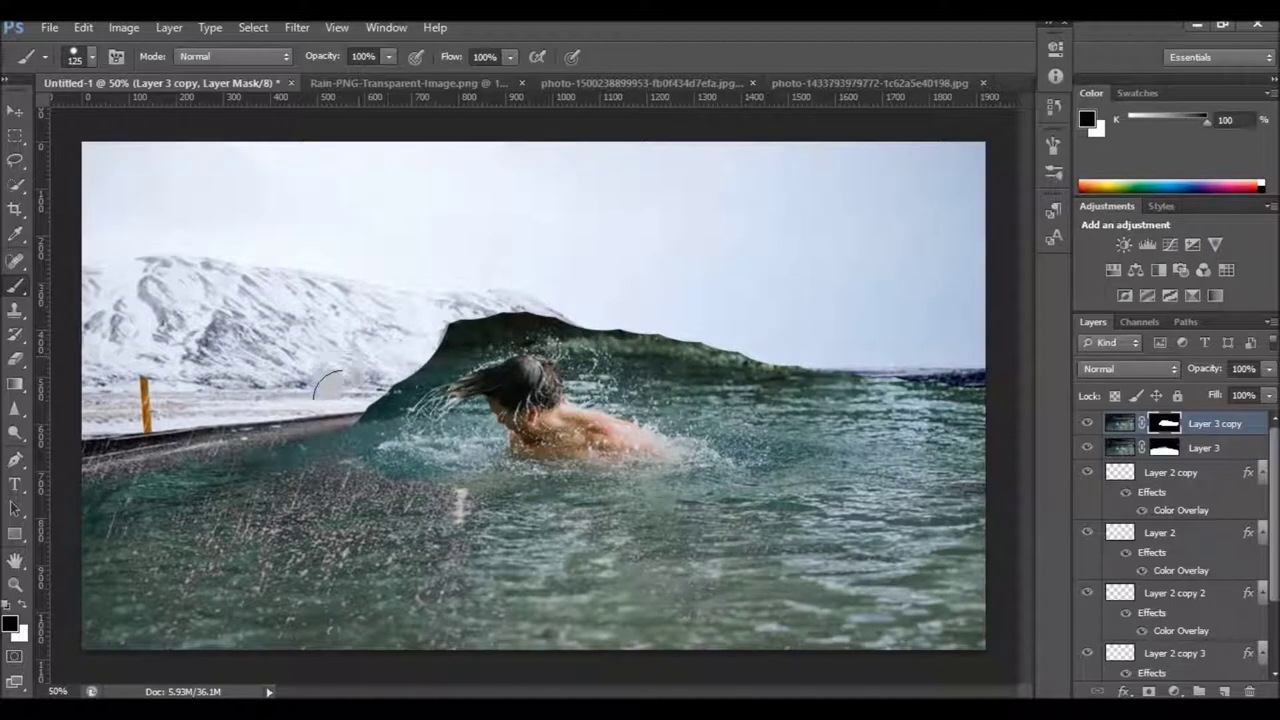
pyautogui.moveTo(340, 402)
pyautogui.mouseDown()
pyautogui.moveTo(435, 330)
pyautogui.moveTo(543, 300)
pyautogui.moveTo(745, 370)
pyautogui.moveTo(890, 395)
pyautogui.moveTo(980, 385)
pyautogui.mouseUp()
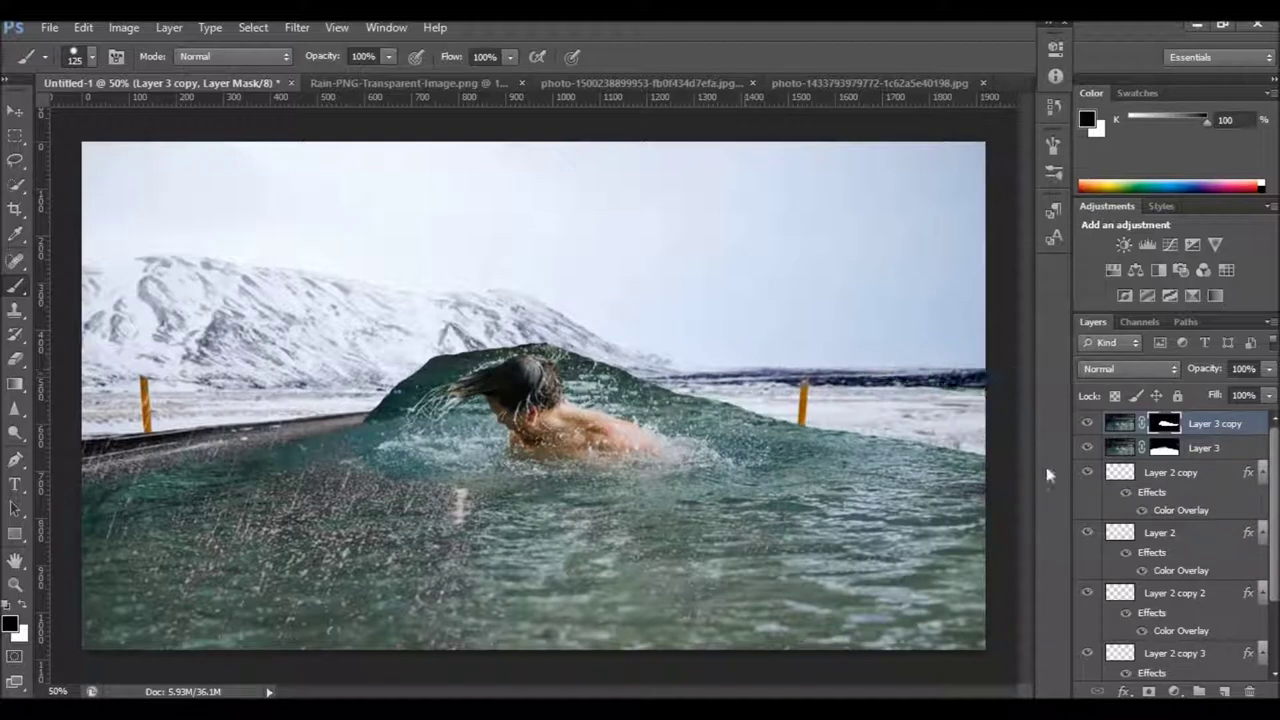
pyautogui.moveTo(991, 456)
pyautogui.mouseDown()
pyautogui.moveTo(815, 405)
pyautogui.moveTo(951, 477)
pyautogui.moveTo(974, 517)
pyautogui.mouseUp()
pyautogui.moveTo(803, 369)
pyautogui.mouseDown()
pyautogui.moveTo(790, 455)
pyautogui.moveTo(735, 395)
pyautogui.moveTo(695, 375)
pyautogui.moveTo(535, 305)
pyautogui.moveTo(457, 290)
pyautogui.moveTo(345, 375)
pyautogui.moveTo(385, 408)
pyautogui.mouseUp()
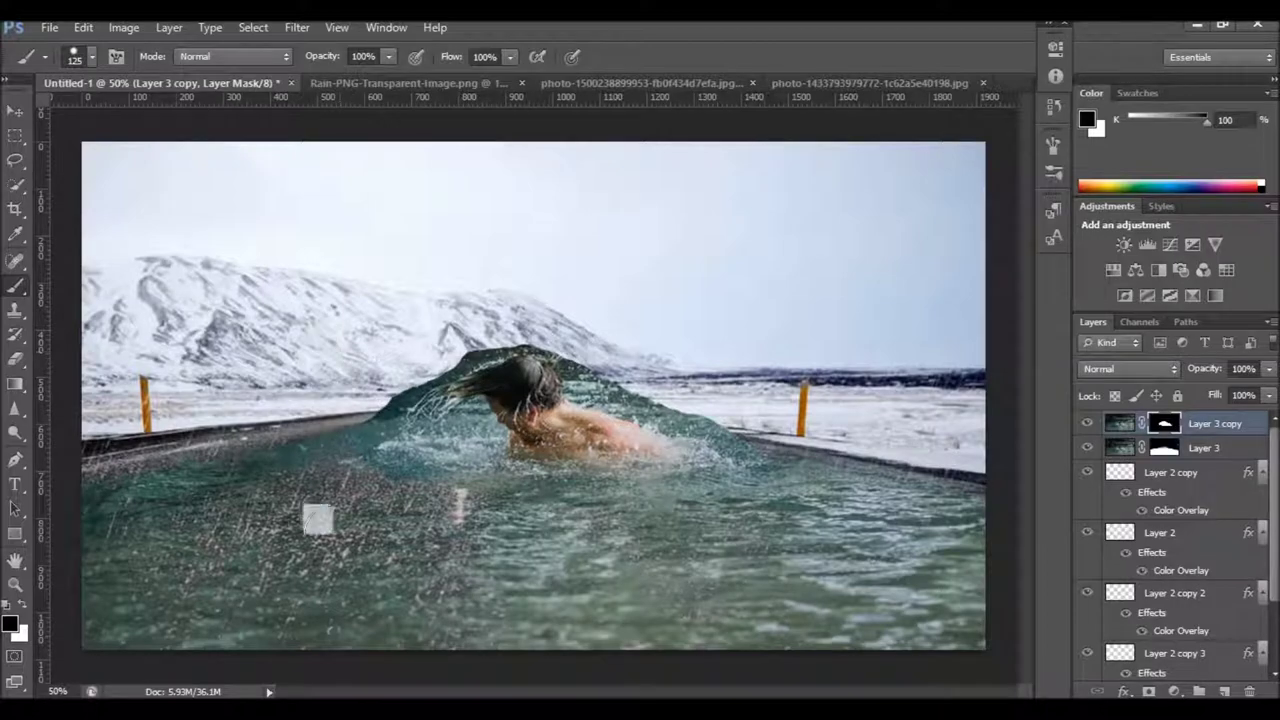
# At 100% zoom, soften brush hardness to 41% and hide the wave's sides, revealing the pole and road
pyautogui.click(415, 470)
pyautogui.keyDown('alt'); pyautogui.click(408, 498); pyautogui.keyUp('alt')
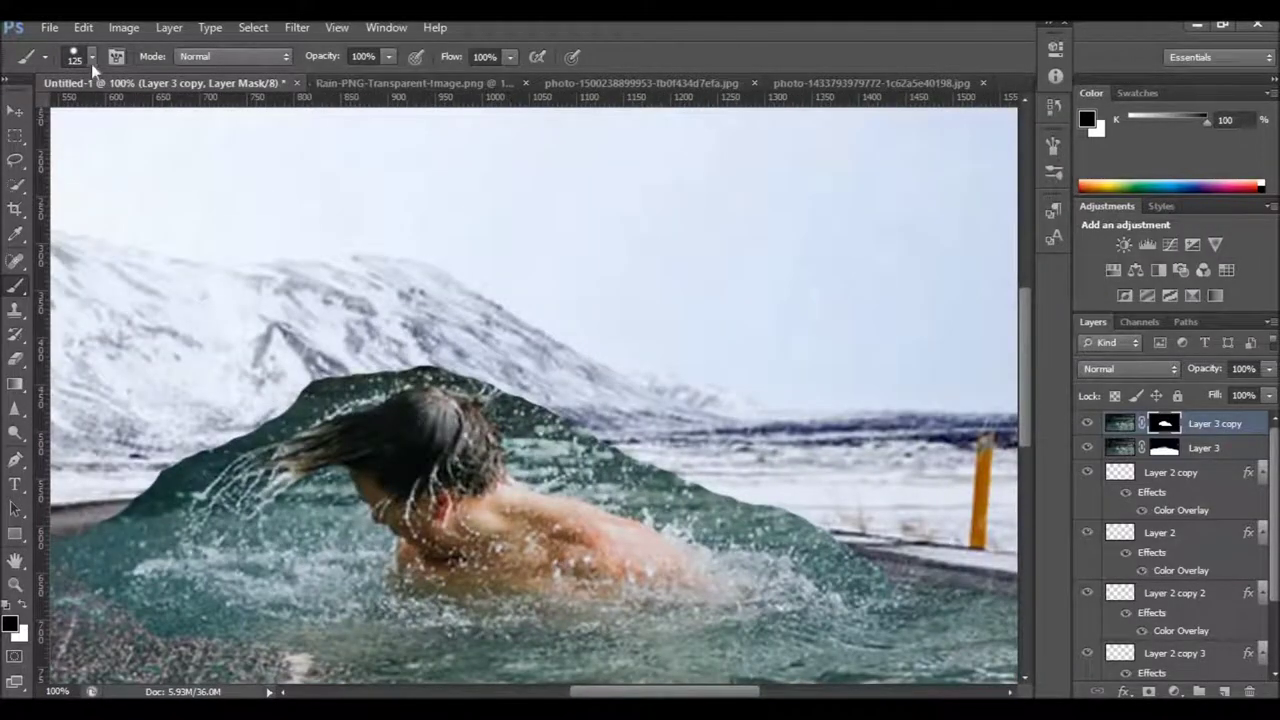
pyautogui.click(92, 56)
pyautogui.moveTo(28, 163); pyautogui.dragTo(103, 165)
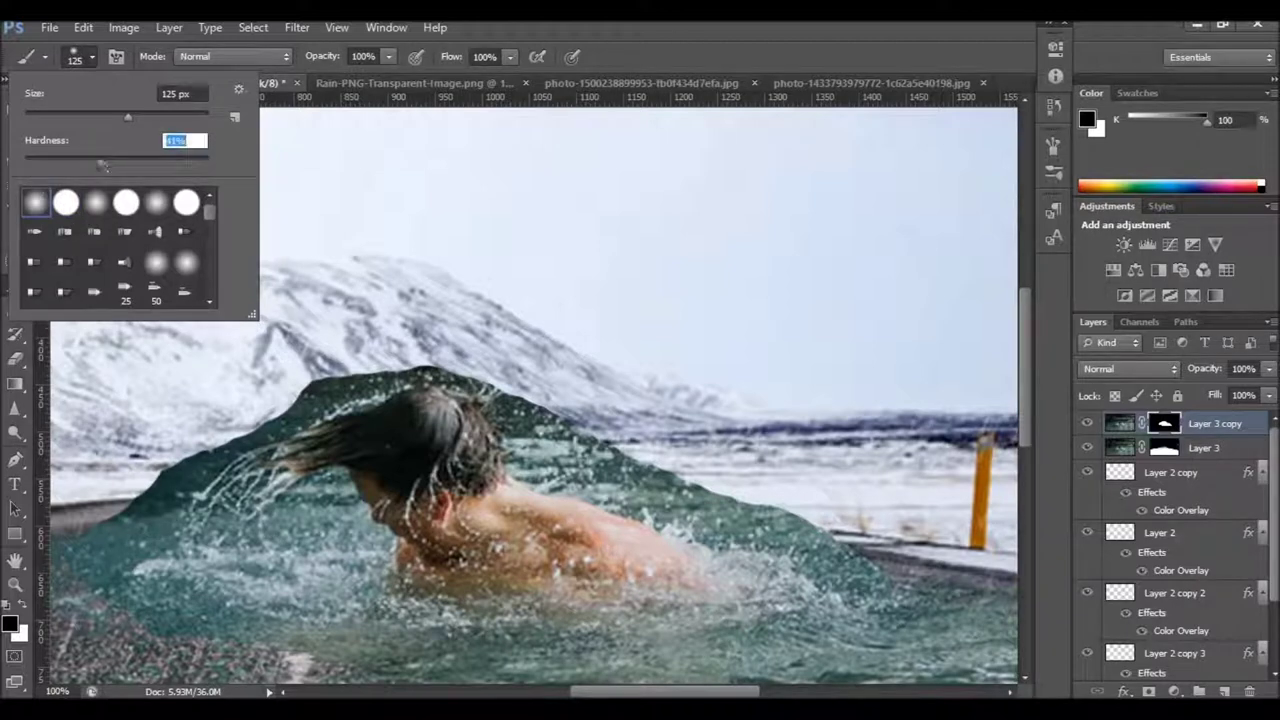
pyautogui.press('Return')
pyautogui.moveTo(800, 530); pyautogui.dragTo(590, 455)
pyautogui.moveTo(530, 405)
pyautogui.mouseDown()
pyautogui.moveTo(590, 465)
pyautogui.moveTo(720, 520)
pyautogui.mouseUp()
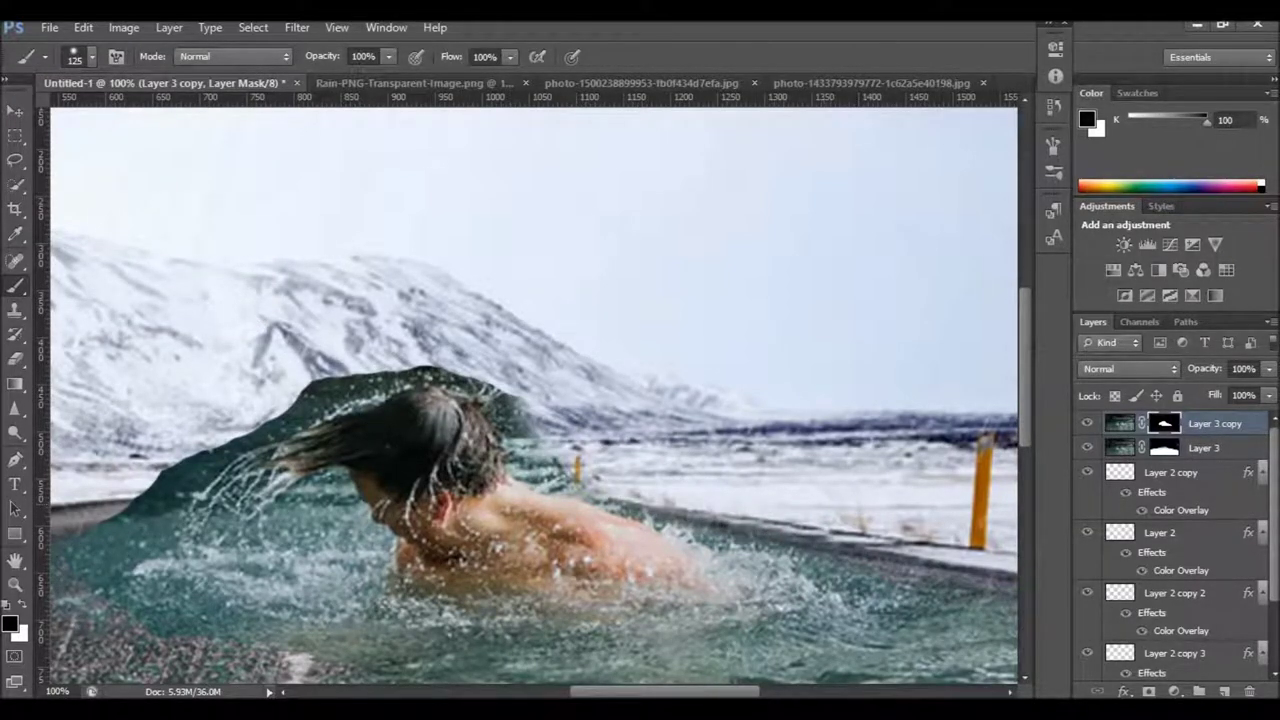
pyautogui.moveTo(575, 475)
pyautogui.mouseDown()
pyautogui.moveTo(510, 400)
pyautogui.moveTo(470, 385)
pyautogui.mouseUp()
pyautogui.moveTo(330, 390); pyautogui.dragTo(130, 505)
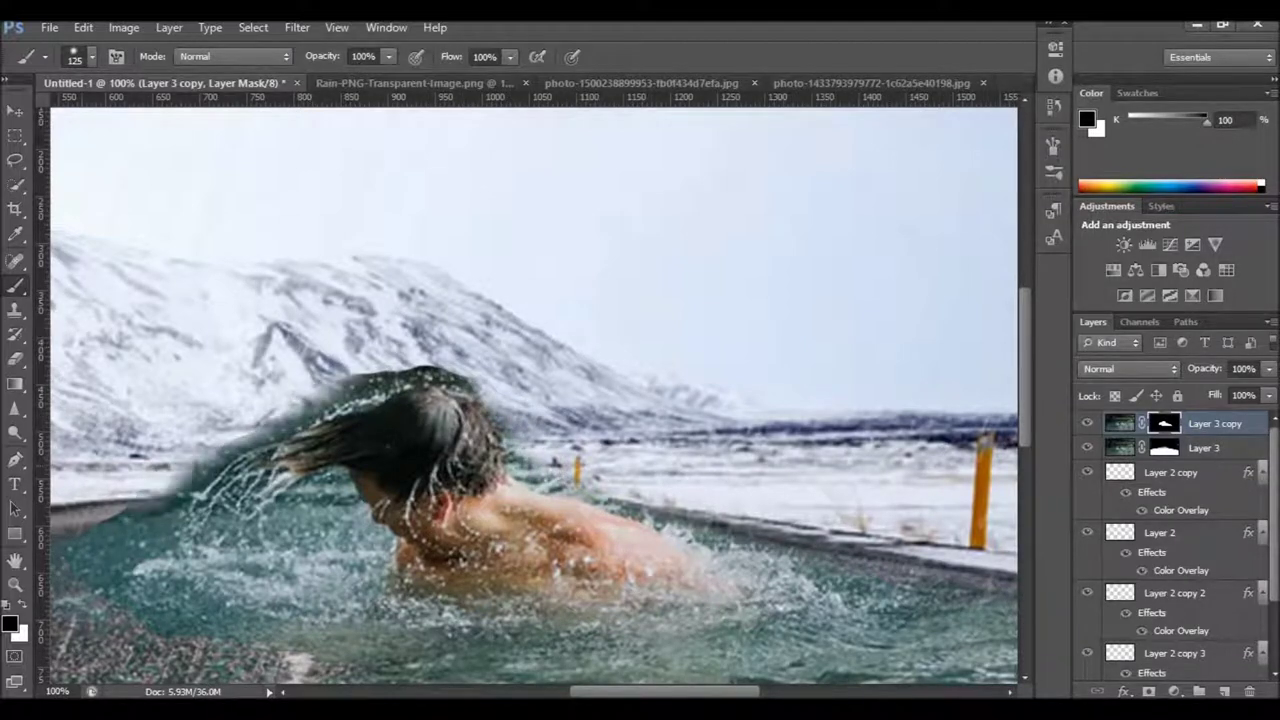
pyautogui.moveTo(230, 450); pyautogui.dragTo(110, 515)
# With the brush shrunk to 70, paint out the road edge and the splash spray above the hair
pyautogui.press('[')
pyautogui.press('[')
pyautogui.press('[')
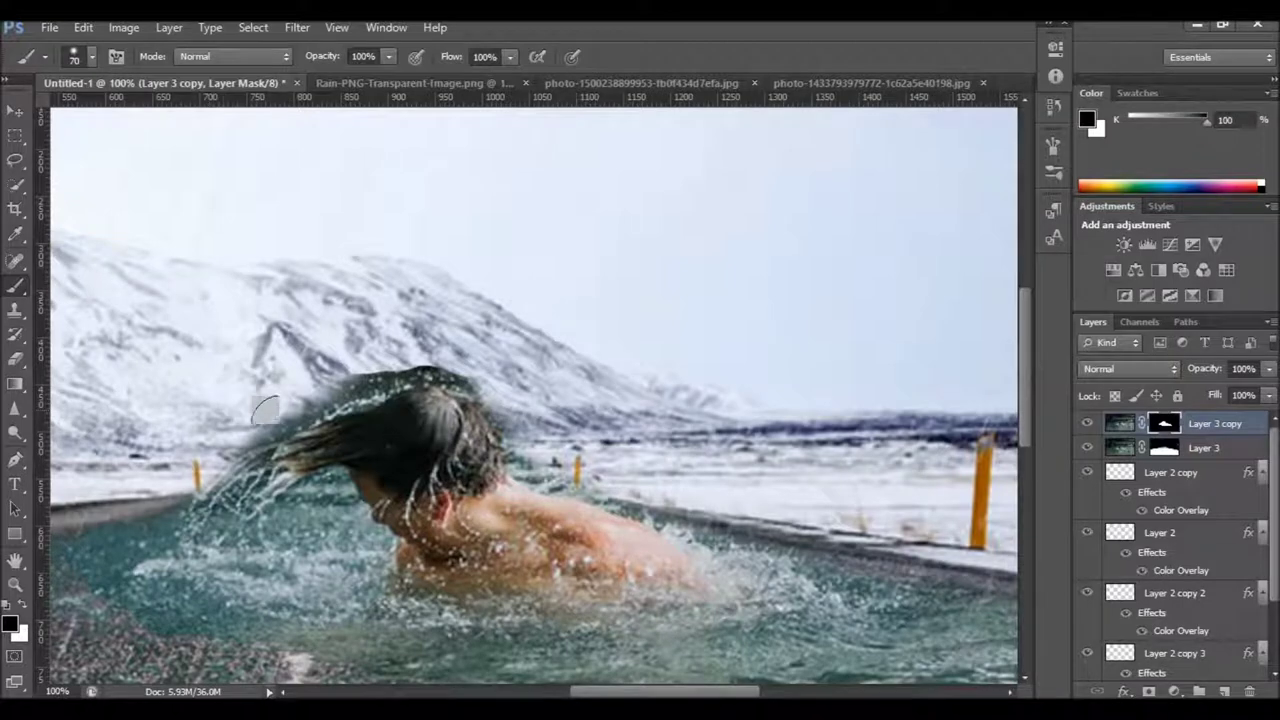
pyautogui.scroll(2, 296, 430)
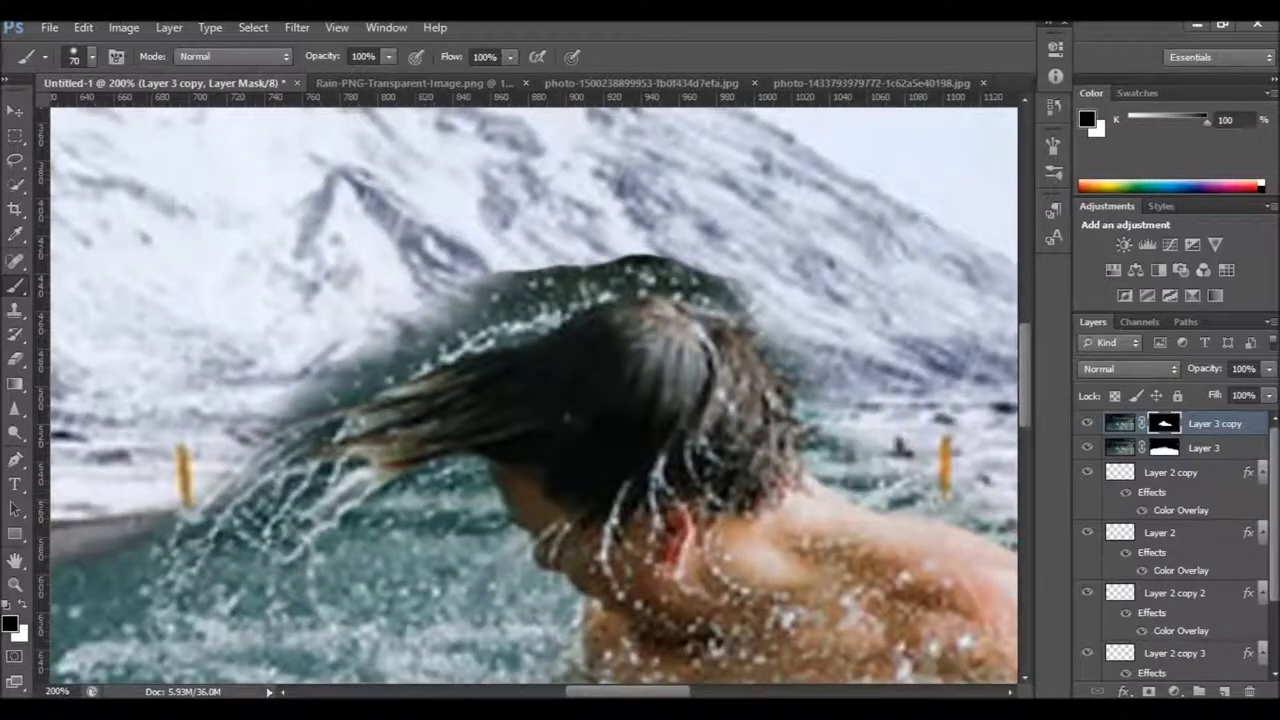
pyautogui.moveTo(90, 548); pyautogui.dragTo(185, 500)
pyautogui.moveTo(270, 420); pyautogui.dragTo(470, 300)
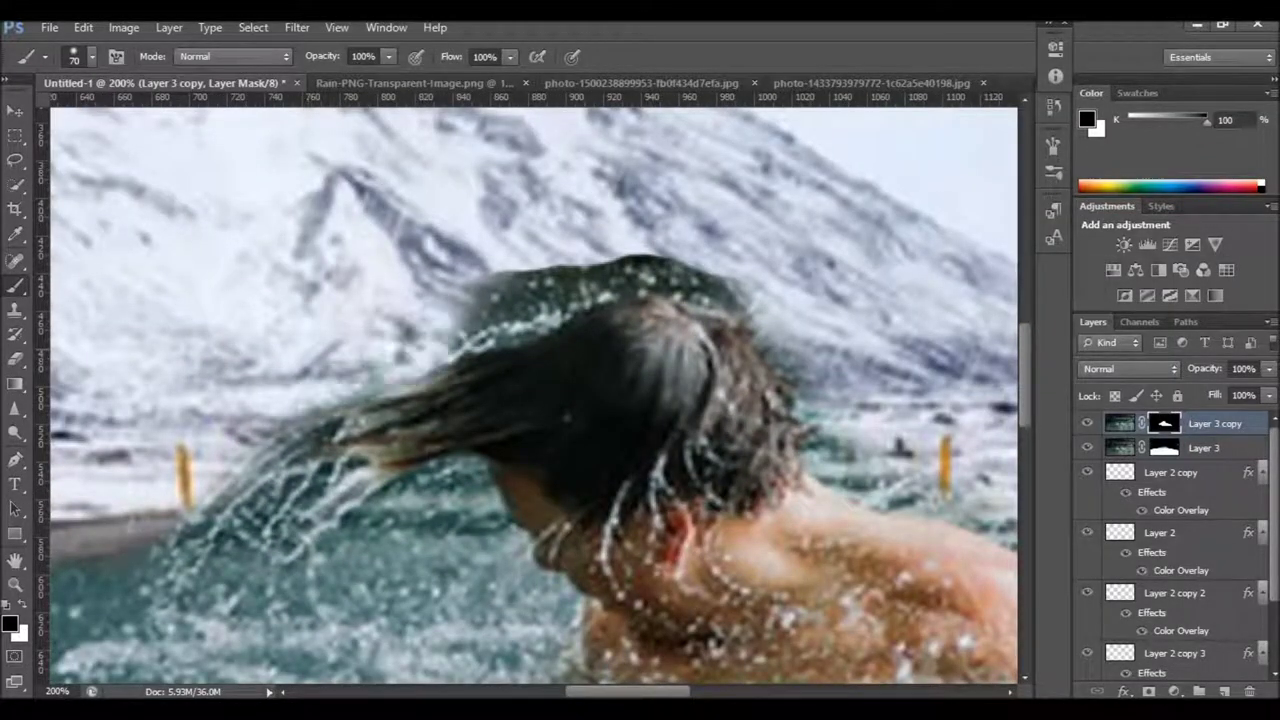
pyautogui.moveTo(410, 380); pyautogui.dragTo(600, 265)
pyautogui.moveTo(480, 350); pyautogui.dragTo(645, 260)
pyautogui.moveTo(600, 300); pyautogui.dragTo(670, 256)
pyautogui.moveTo(500, 356); pyautogui.dragTo(578, 300)
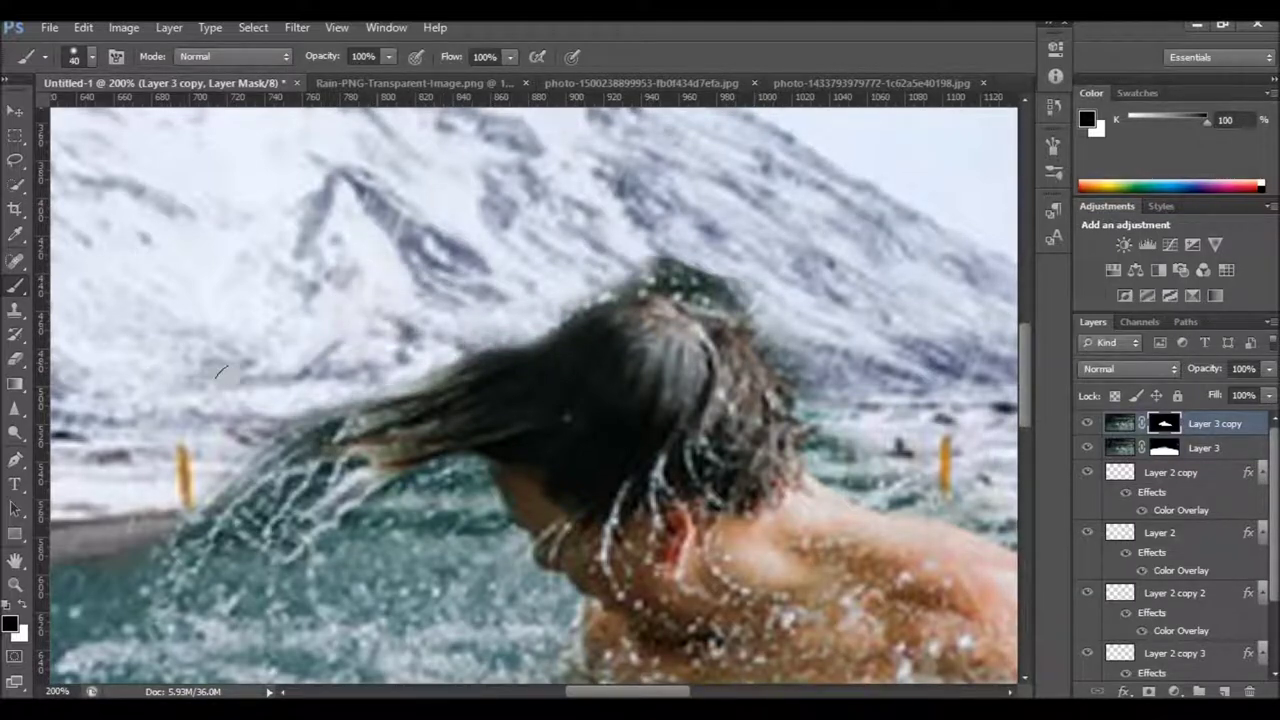
pyautogui.moveTo(636, 226)
pyautogui.mouseDown()
pyautogui.moveTo(611, 244)
pyautogui.moveTo(750, 252)
pyautogui.moveTo(669, 247)
pyautogui.moveTo(777, 284)
pyautogui.moveTo(754, 292)
pyautogui.moveTo(866, 398)
pyautogui.moveTo(805, 358)
pyautogui.moveTo(850, 440)
pyautogui.mouseUp()
pyautogui.scroll(-1, 871, 391)
# Bring the swimmer back into view and change the brush hardness
pyautogui.scroll(-1, 875, 353)
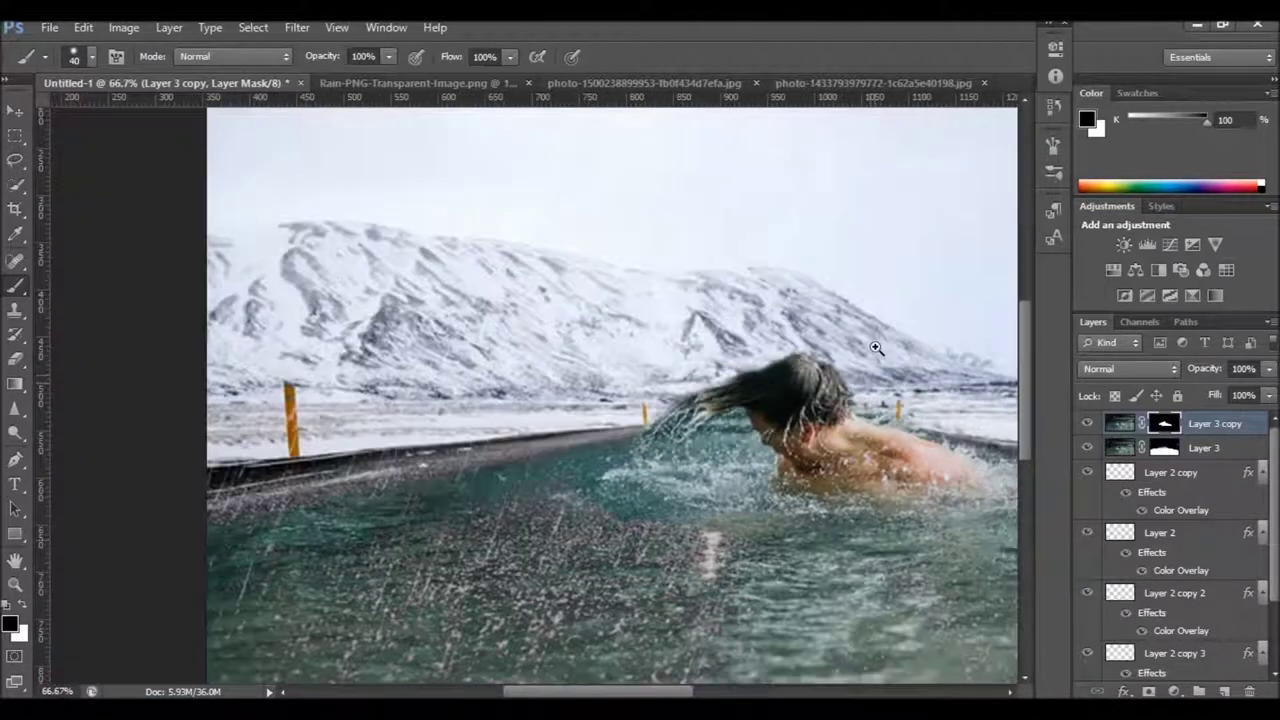
pyautogui.scroll(1, 875, 353)
pyautogui.moveTo(806, 320); pyautogui.dragTo(606, 316)
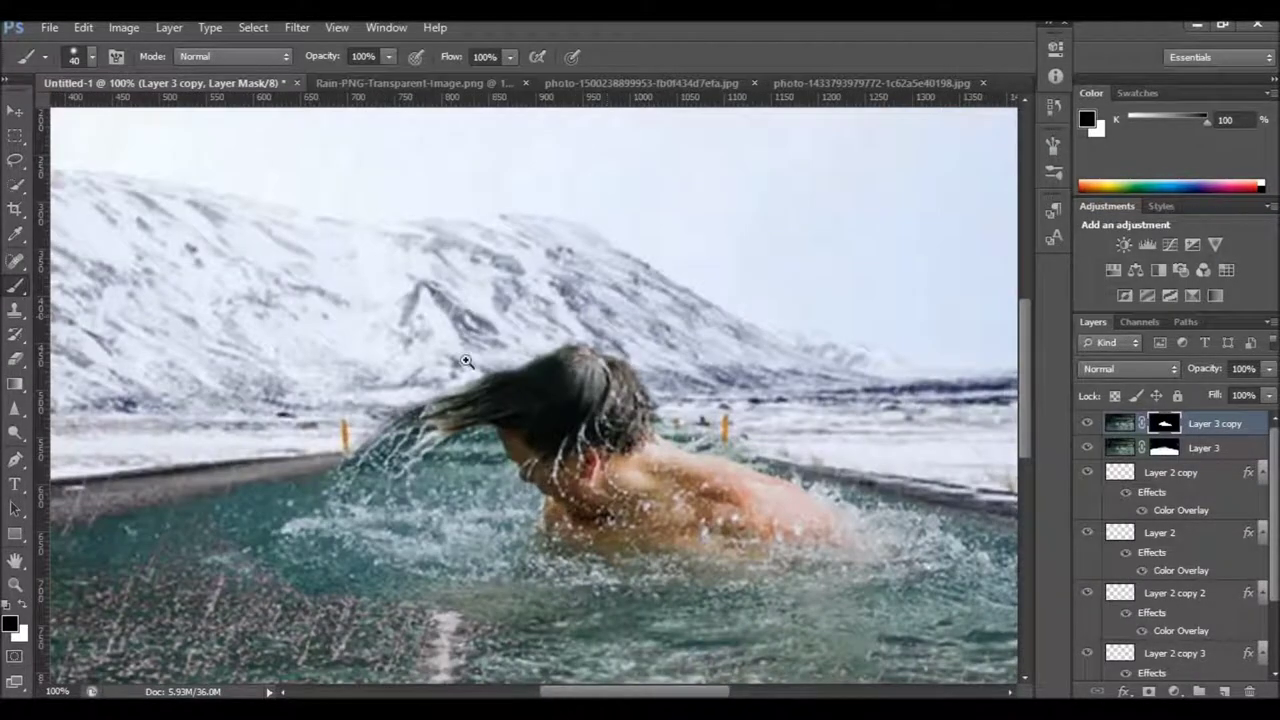
pyautogui.scroll(1, 466, 360)
pyautogui.scroll(1, 510, 350)
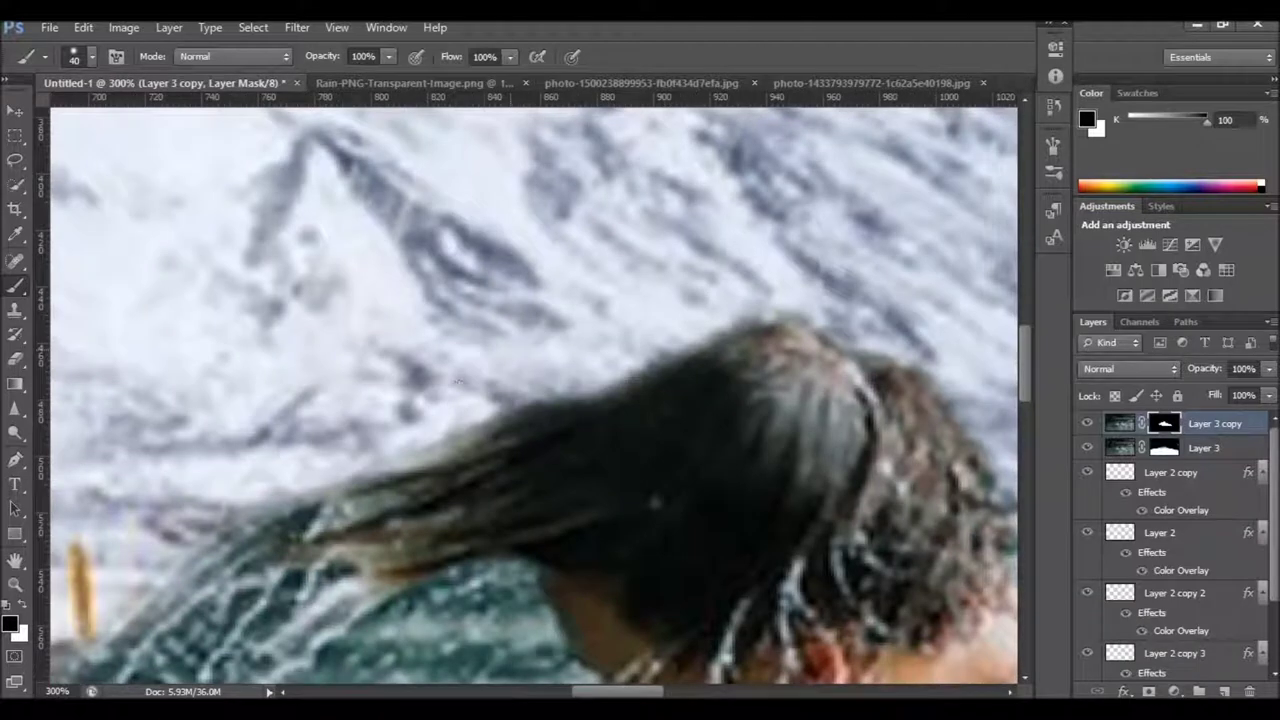
pyautogui.click(91, 56)
pyautogui.click(185, 141)
pyautogui.press('Return')
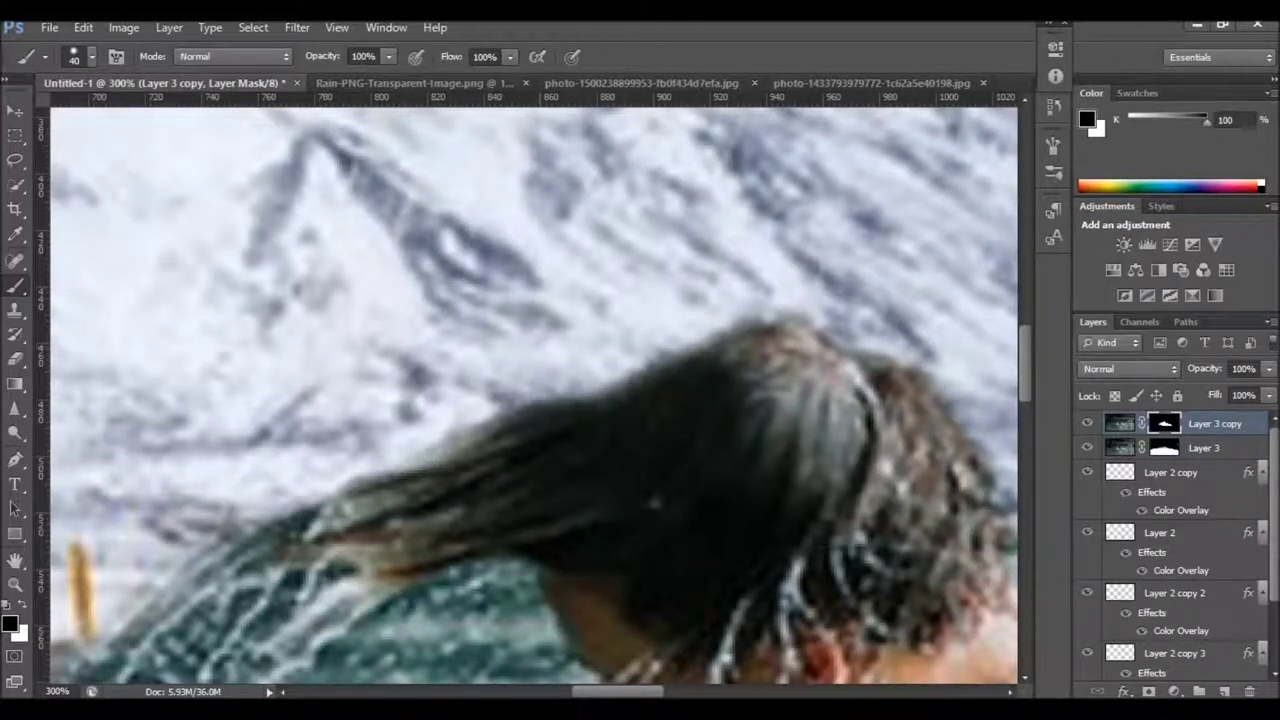
# Soften the hair edge on the mask with a size-10 brush, undoing one stroke, and check the scene
pyautogui.moveTo(455, 425); pyautogui.dragTo(525, 412)
pyautogui.press('[')
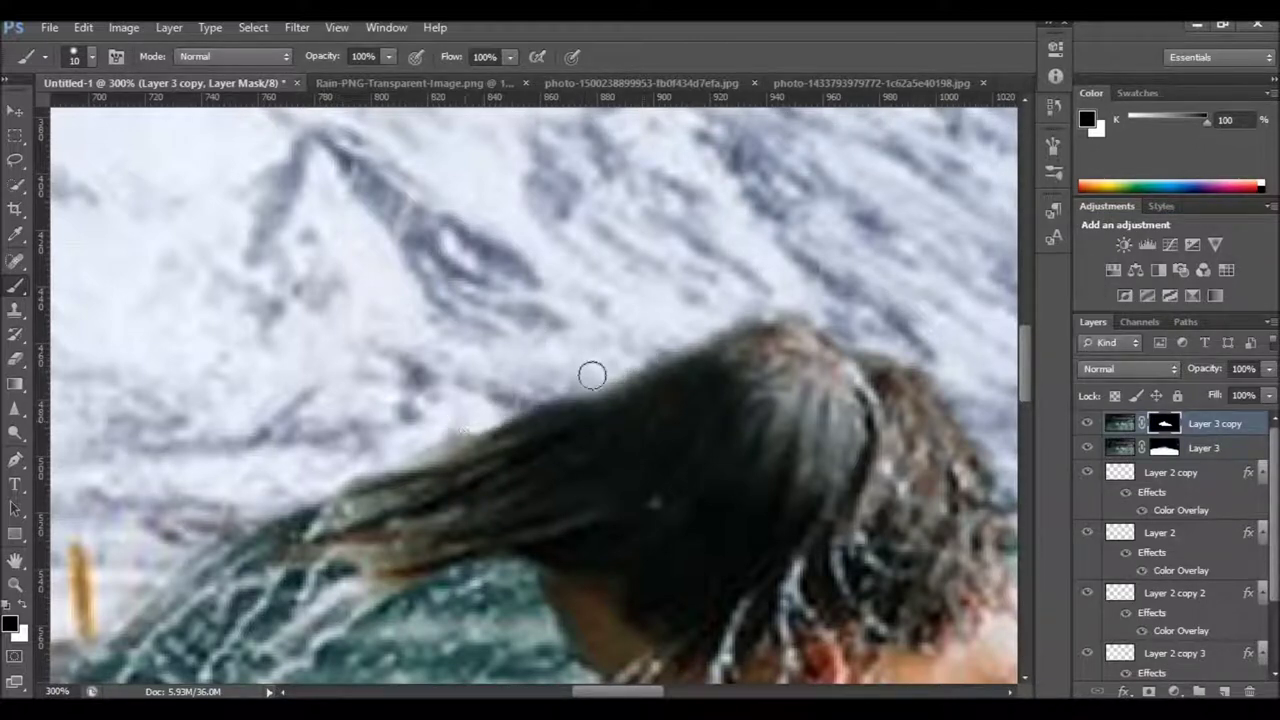
pyautogui.moveTo(466, 434); pyautogui.dragTo(412, 446)
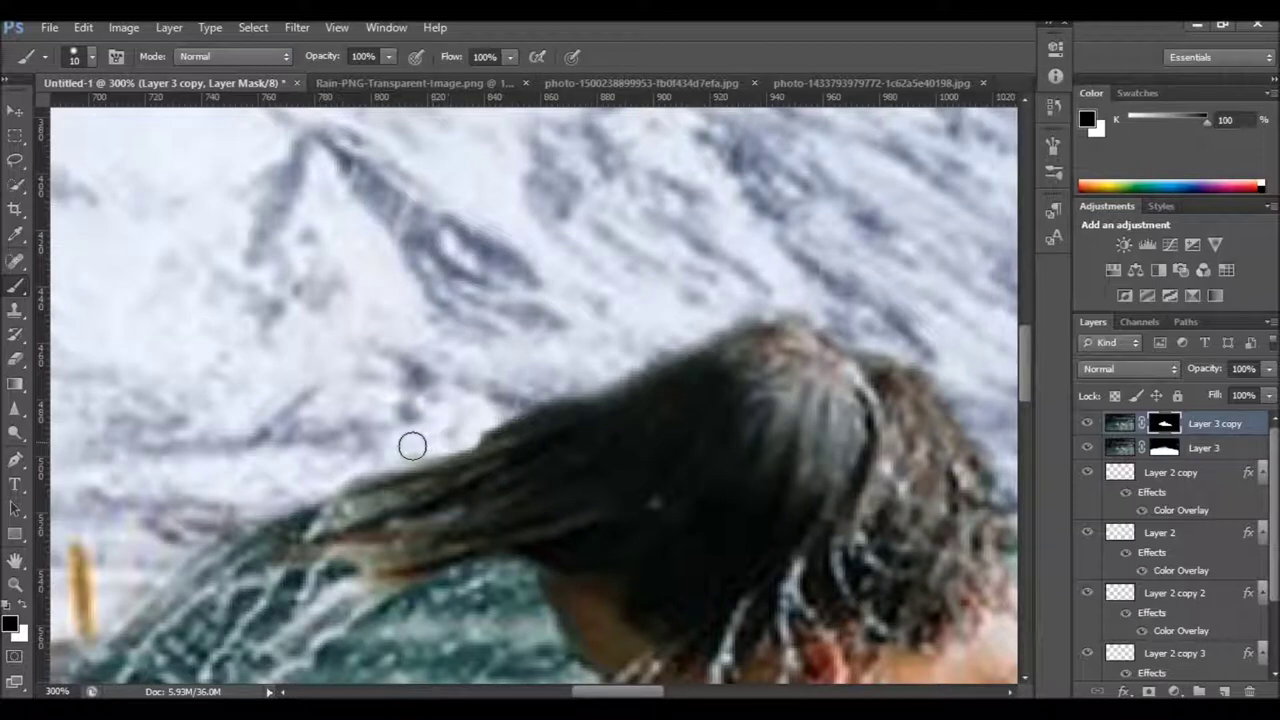
pyautogui.hotkey('ctrl', 'z')
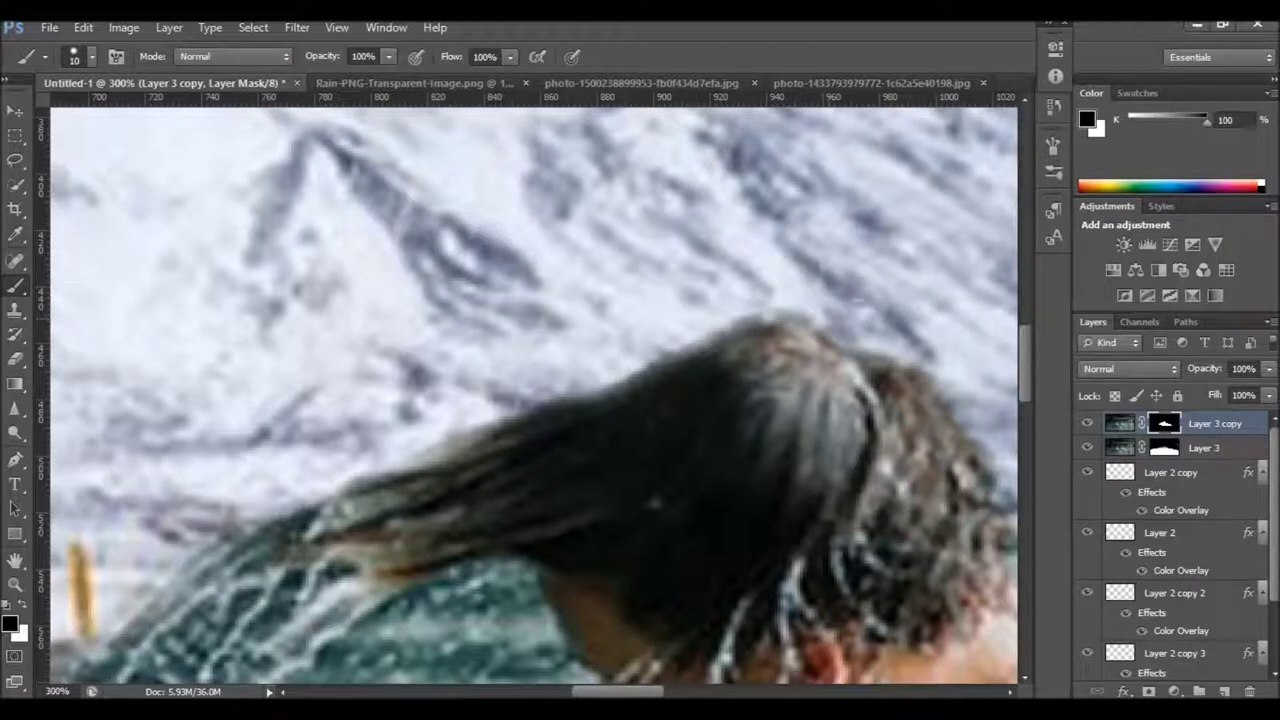
pyautogui.hotkey('ctrl', '-')
pyautogui.hotkey('ctrl', '-')
pyautogui.hotkey('ctrl', '+')
pyautogui.hotkey('ctrl', '+')
pyautogui.hotkey('ctrl', '+')
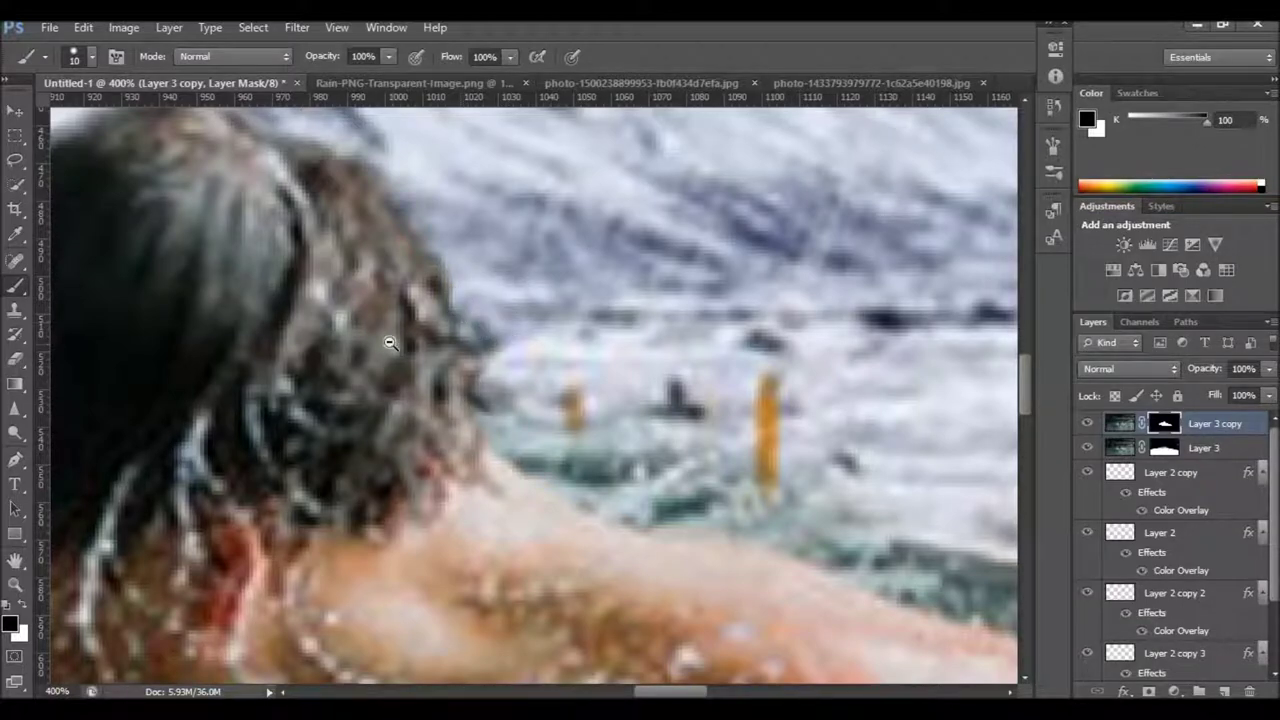
pyautogui.hotkey('ctrl', '-')
pyautogui.hotkey('ctrl', '-')
pyautogui.hotkey('ctrl', '-')
pyautogui.hotkey('ctrl', '-')
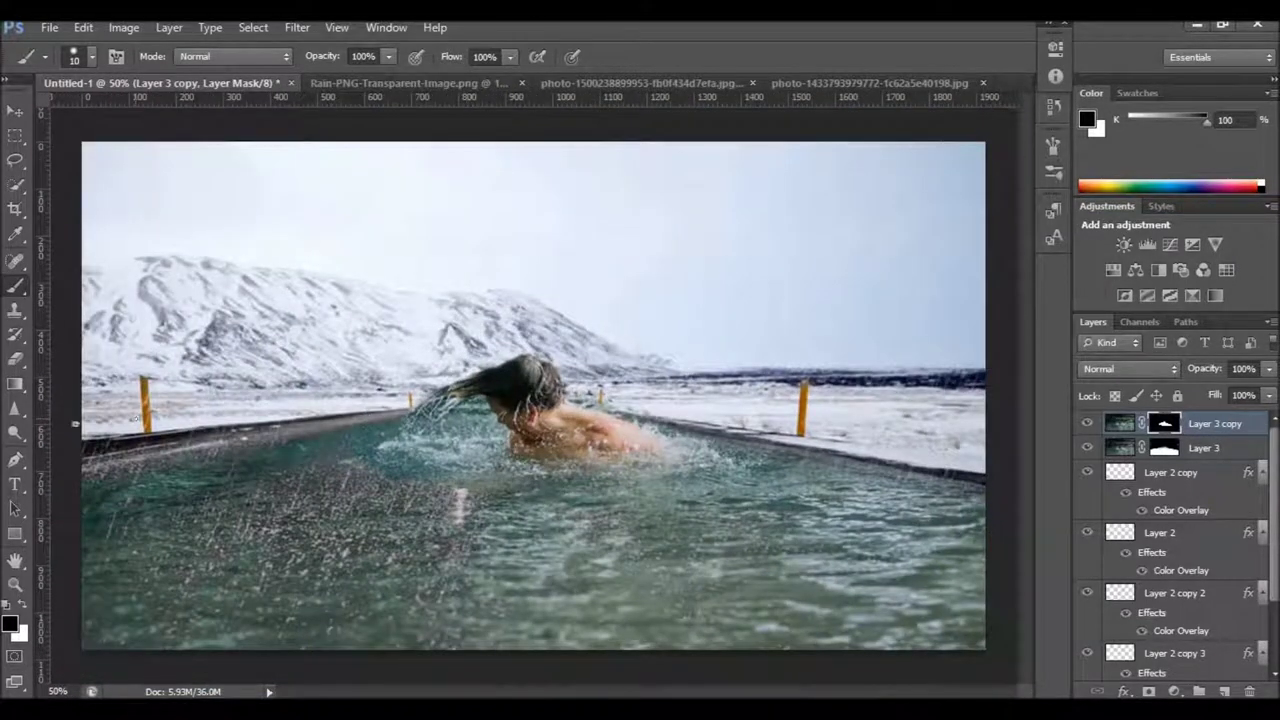
# Select Layer 3 and add a Color Balance adjustment layer
pyautogui.press('v')
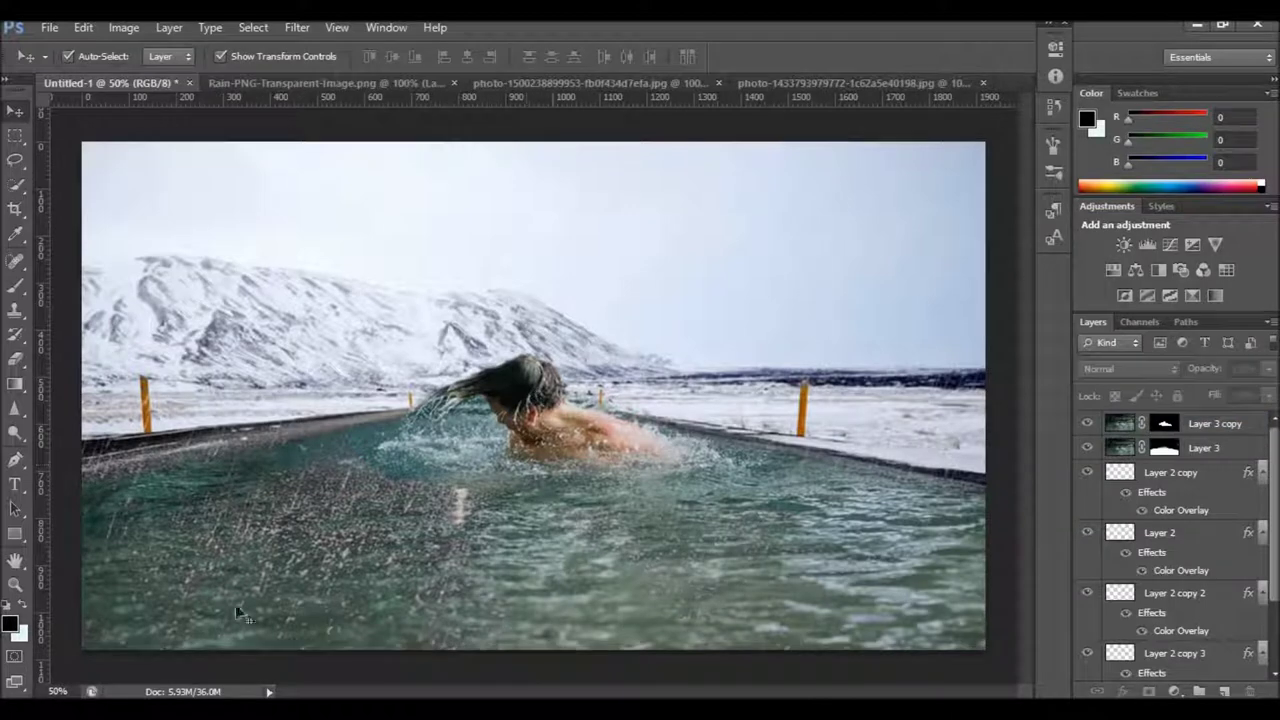
pyautogui.hotkey('ctrl', '-')
pyautogui.click(800, 490)
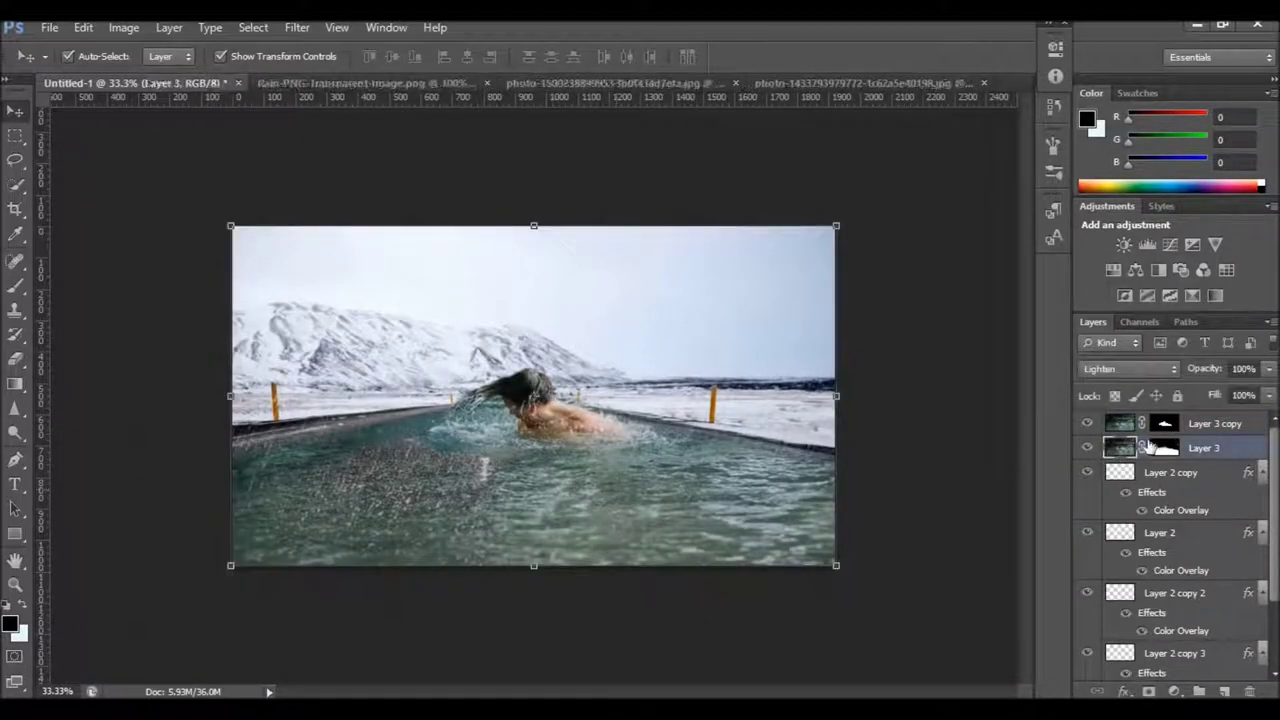
pyautogui.click(1174, 692)
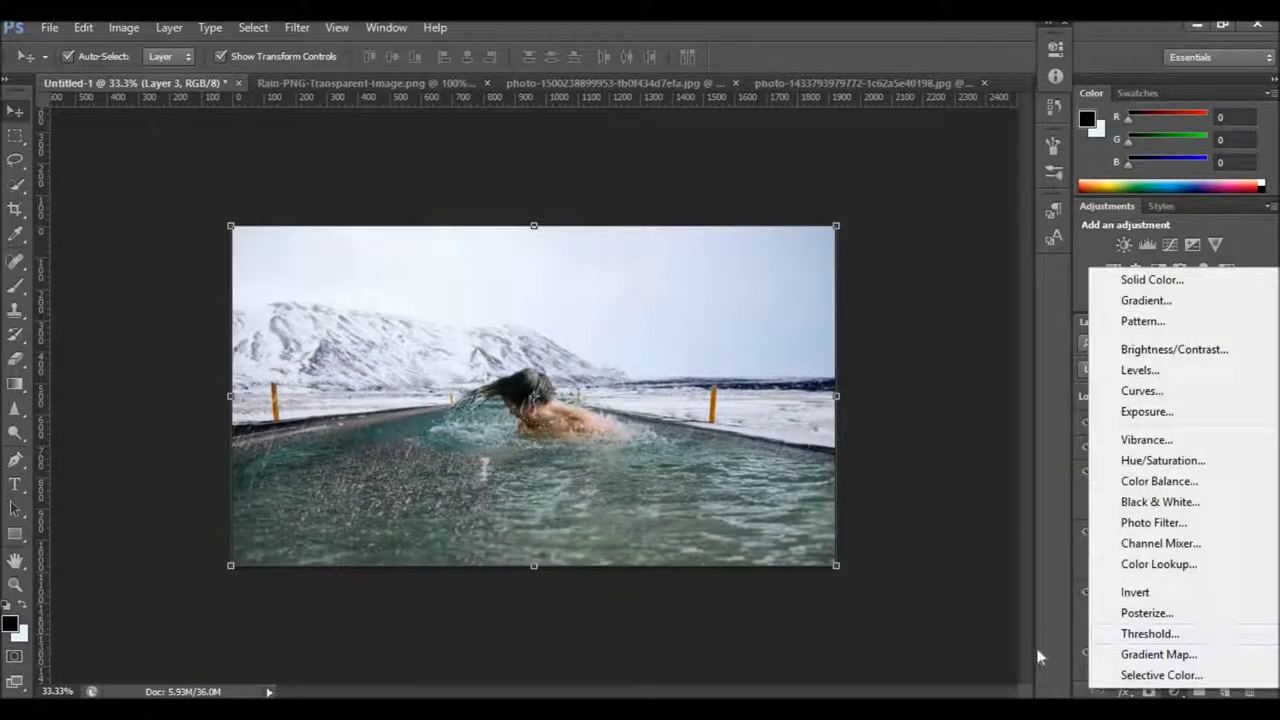
pyautogui.press('Escape')
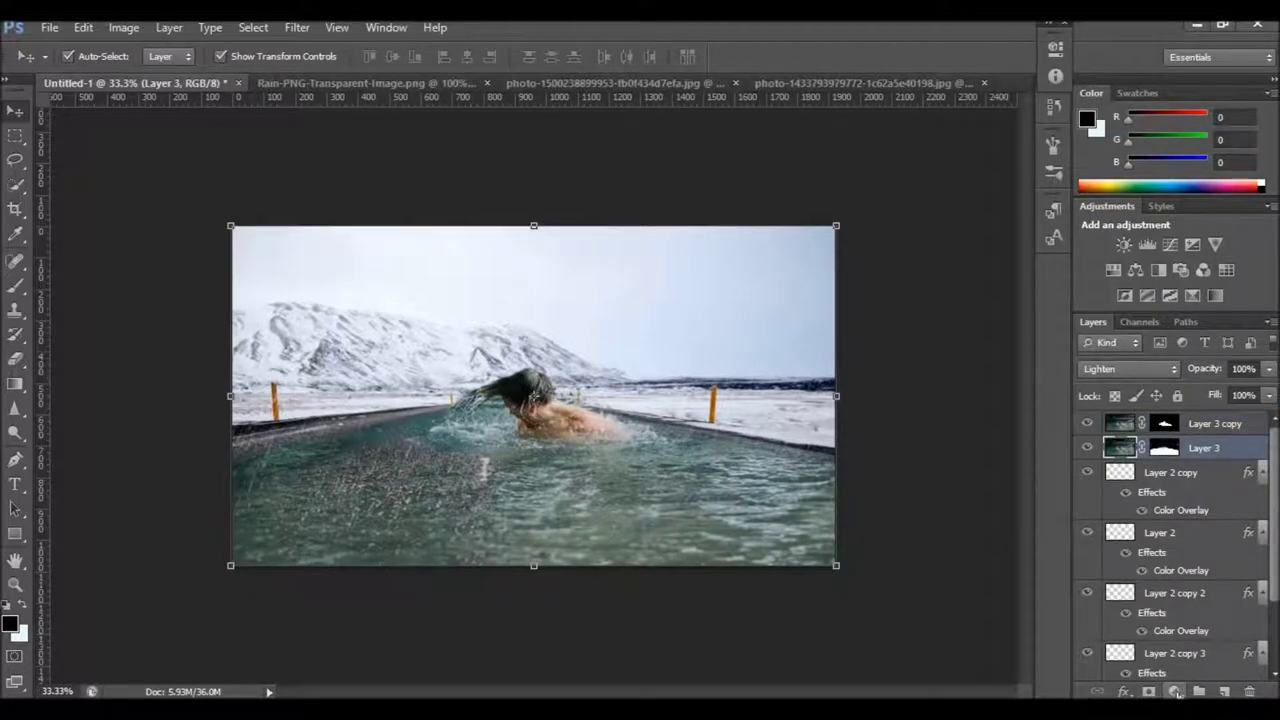
pyautogui.click(1172, 692)
pyautogui.click(1150, 484)
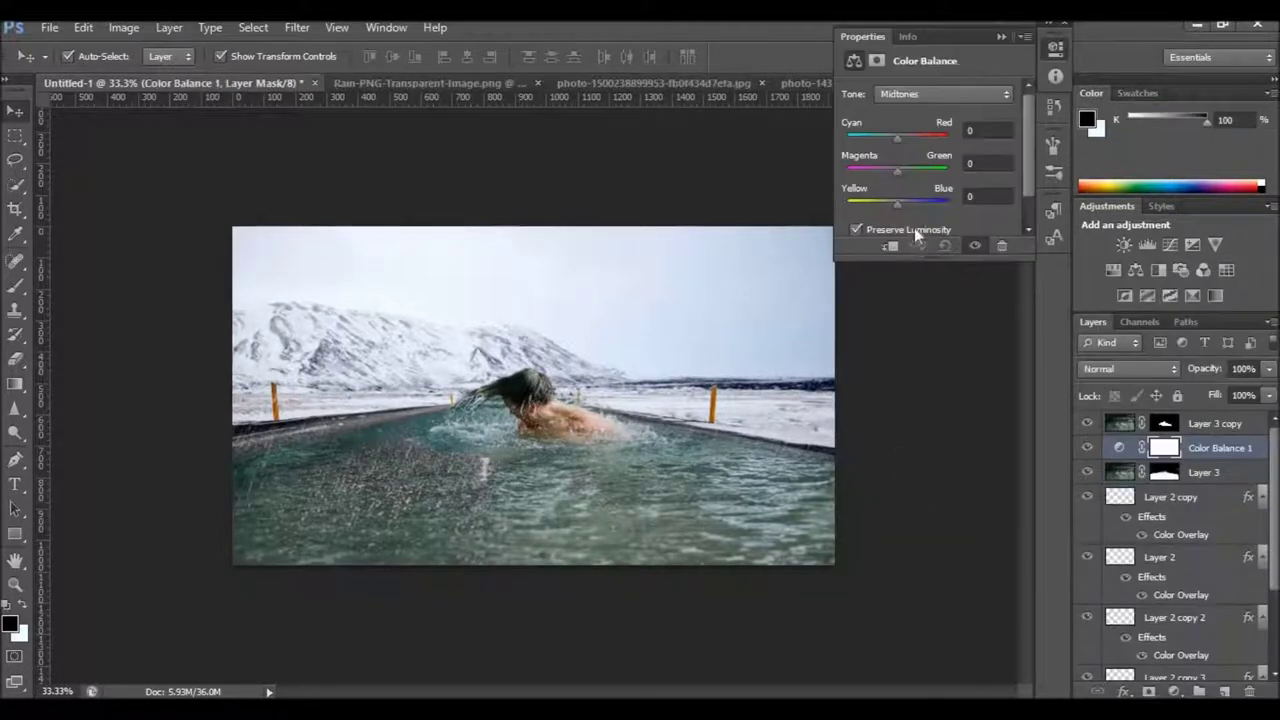
# Clip the Color Balance to Layer 3 and set its Midtones Blue to +40
pyautogui.moveTo(905, 205); pyautogui.dragTo(916, 204)
pyautogui.hotkey('ctrl', '+')
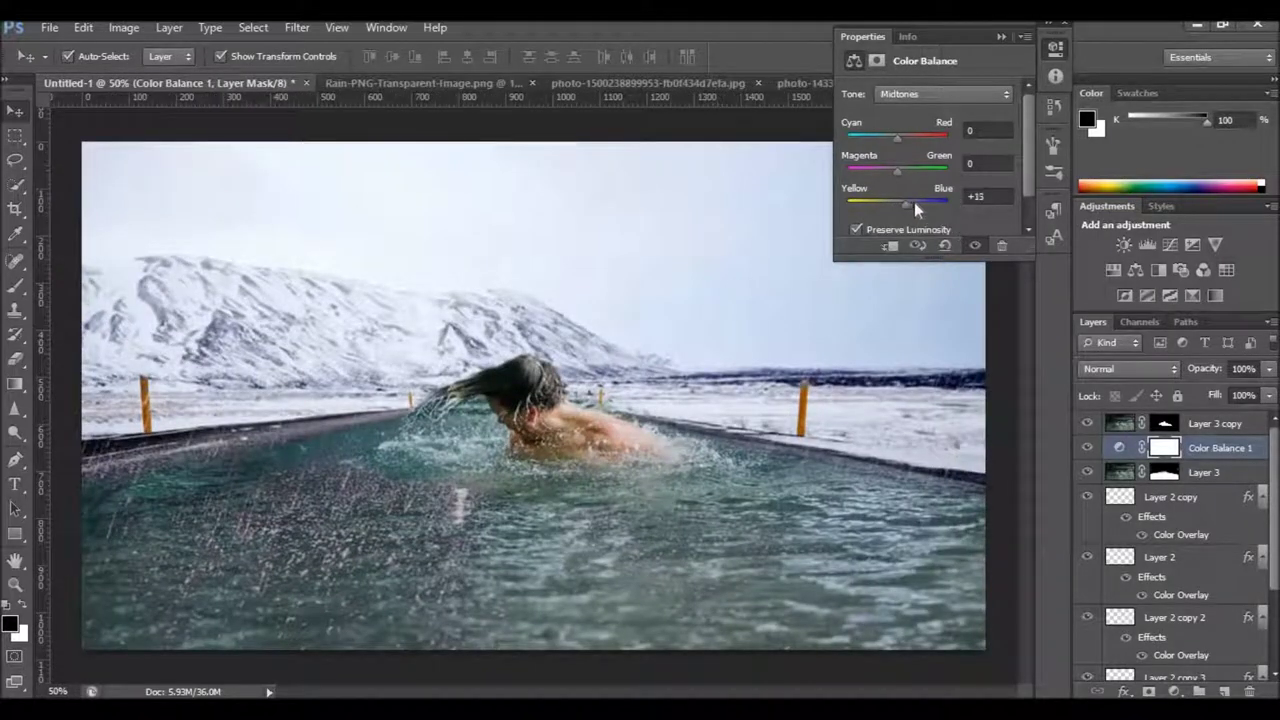
pyautogui.hotkey('ctrl', 'alt', 'g')
pyautogui.click(919, 204)
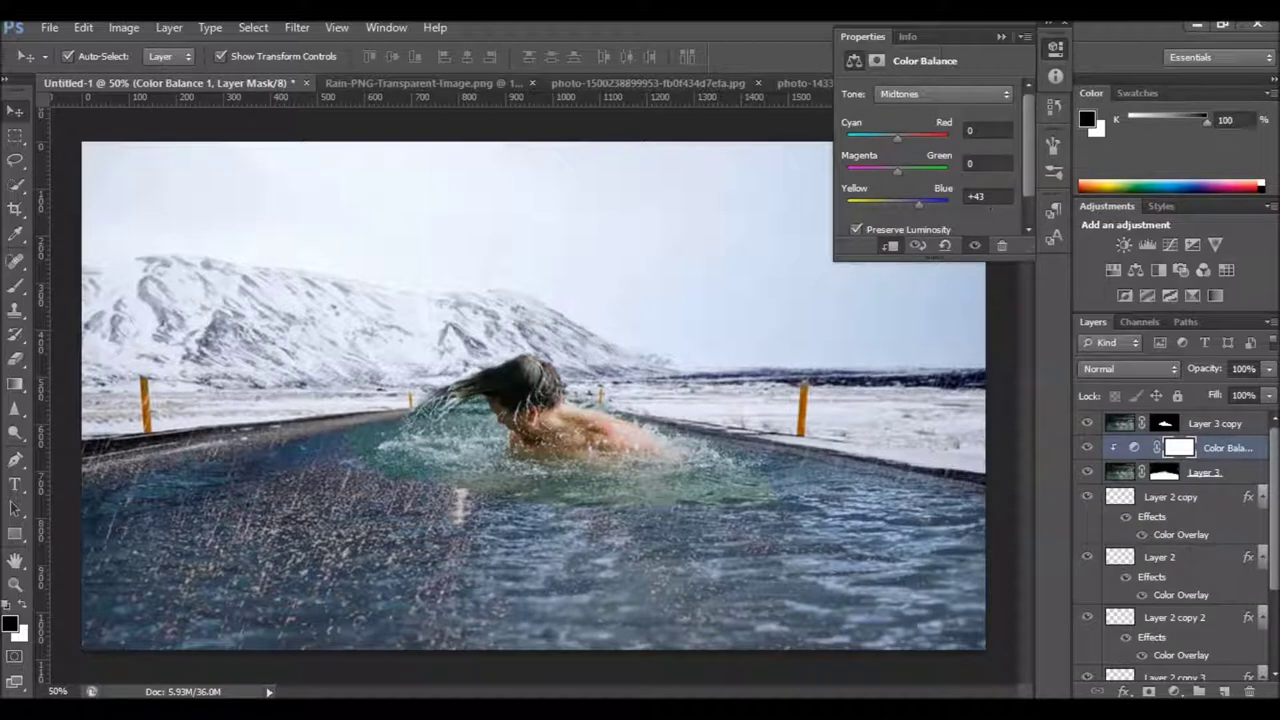
pyautogui.click(988, 196)
pyautogui.write('40')
pyautogui.press('Return')
pyautogui.keyDown('alt'); pyautogui.click(562, 451); pyautogui.keyUp('alt')
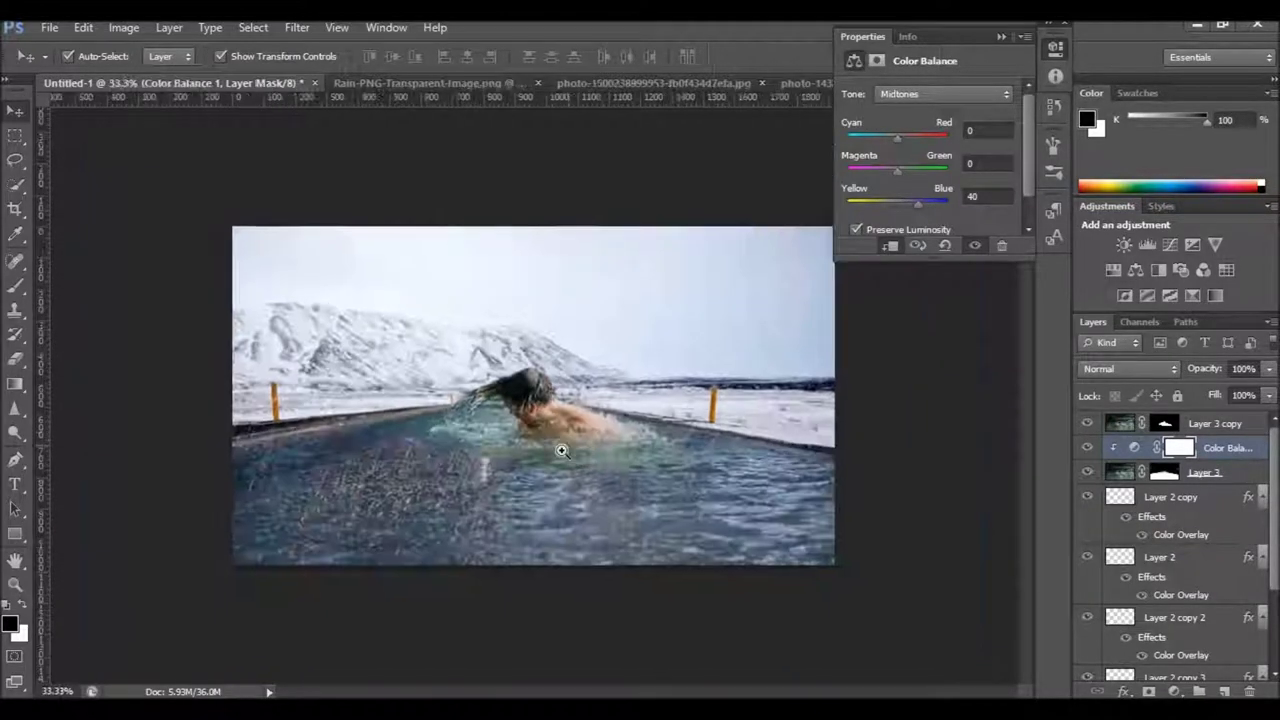
pyautogui.click(560, 447)
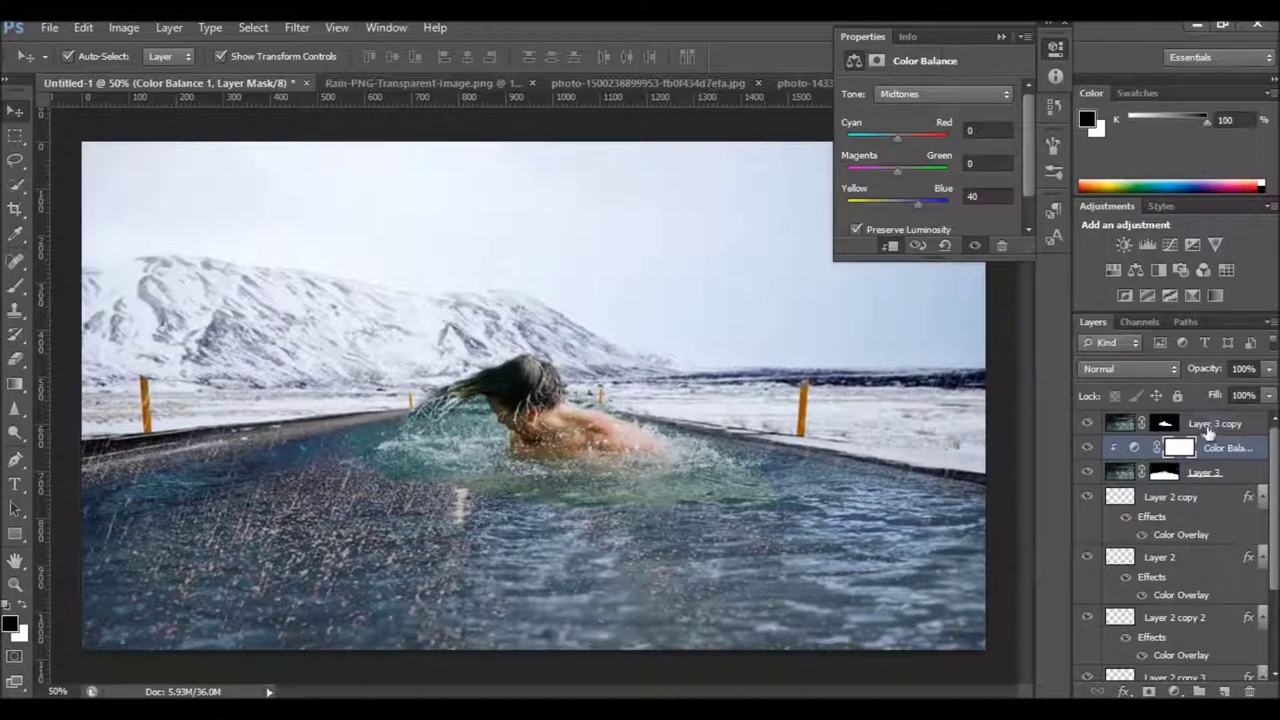
# Duplicate the Color Balance layer above Layer 3 copy
pyautogui.click(1208, 428)
pyautogui.click(1128, 454)
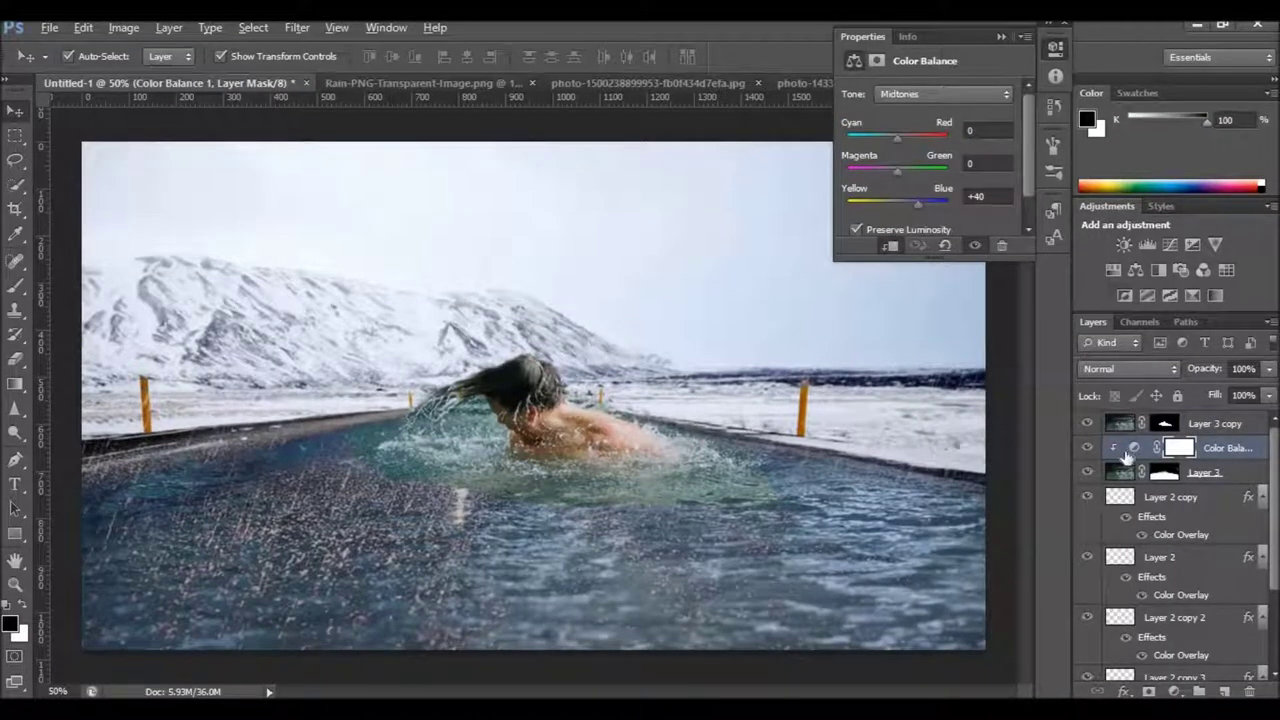
pyautogui.moveTo(1128, 454); pyautogui.dragTo(1122, 416)
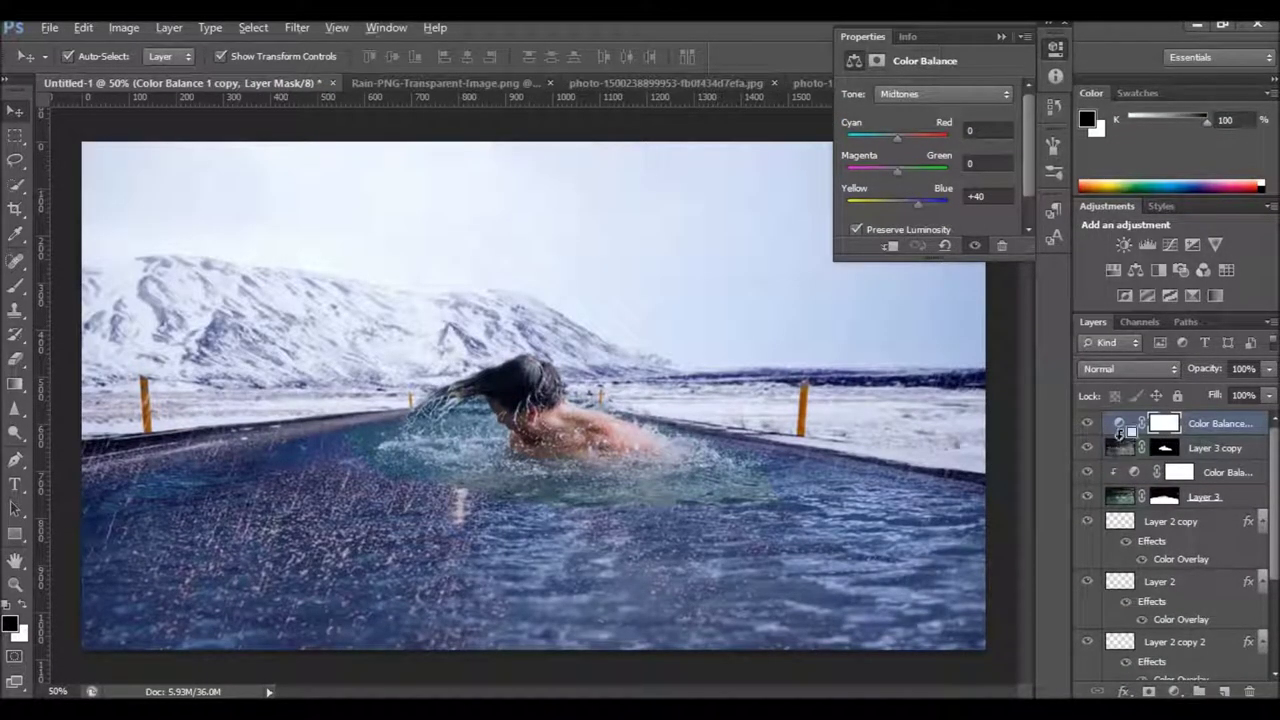
# Clip the Color Balance copy to Layer 3 copy
pyautogui.keyDown('alt'); pyautogui.click(1120, 436); pyautogui.keyUp('alt')
pyautogui.keyDown('ctrl'); pyautogui.keyDown('alt'); pyautogui.click(690, 502); pyautogui.keyUp('alt'); pyautogui.keyUp('ctrl')
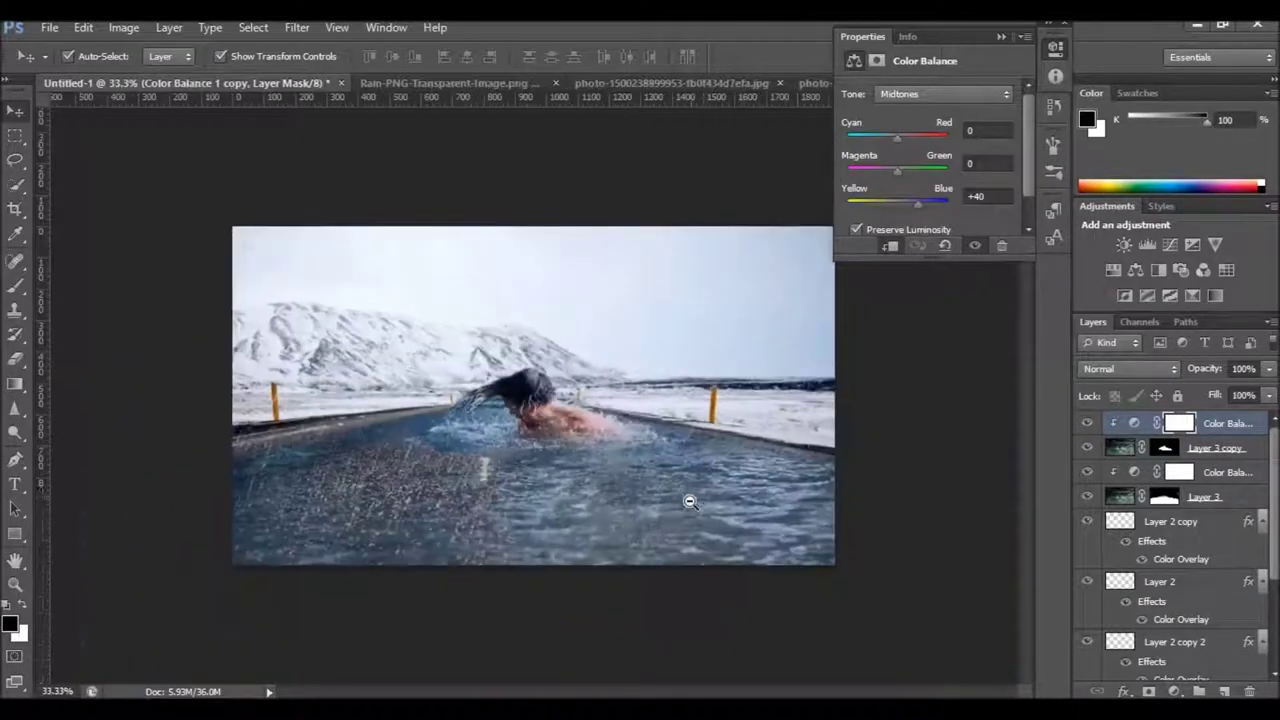
pyautogui.click(1000, 37)
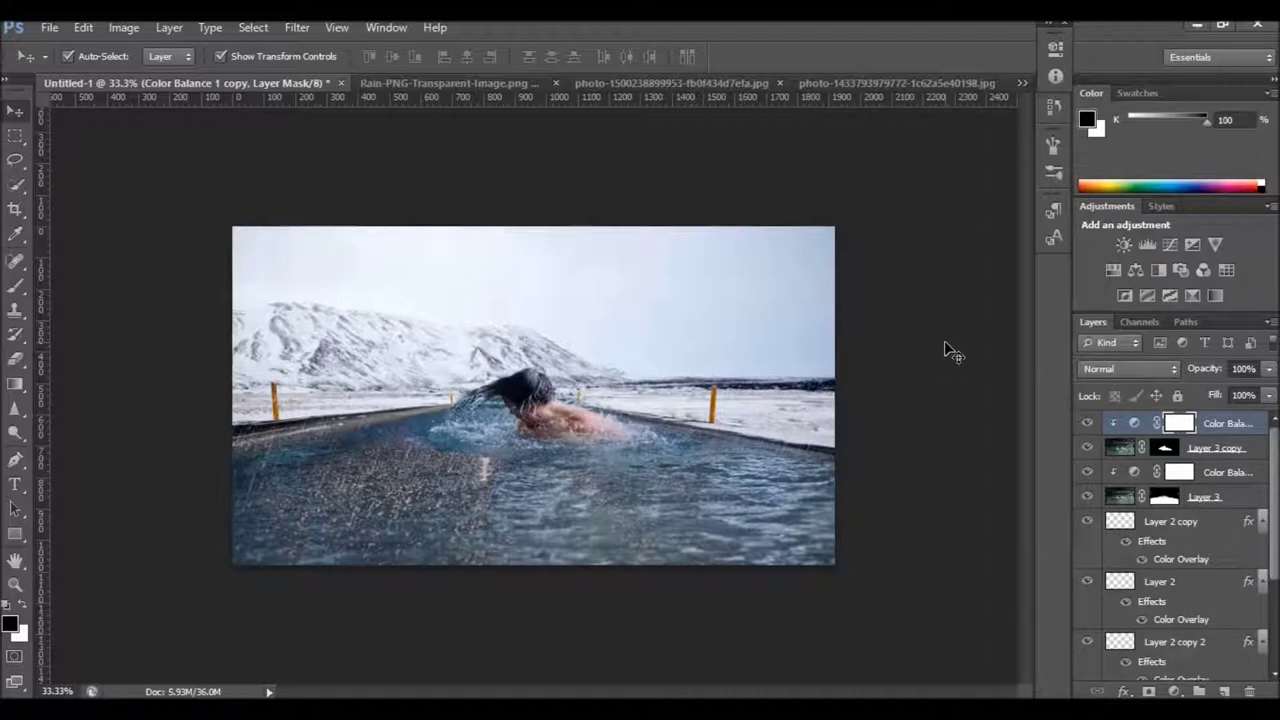
pyautogui.keyDown('ctrl'); pyautogui.click(672, 472); pyautogui.keyUp('ctrl')
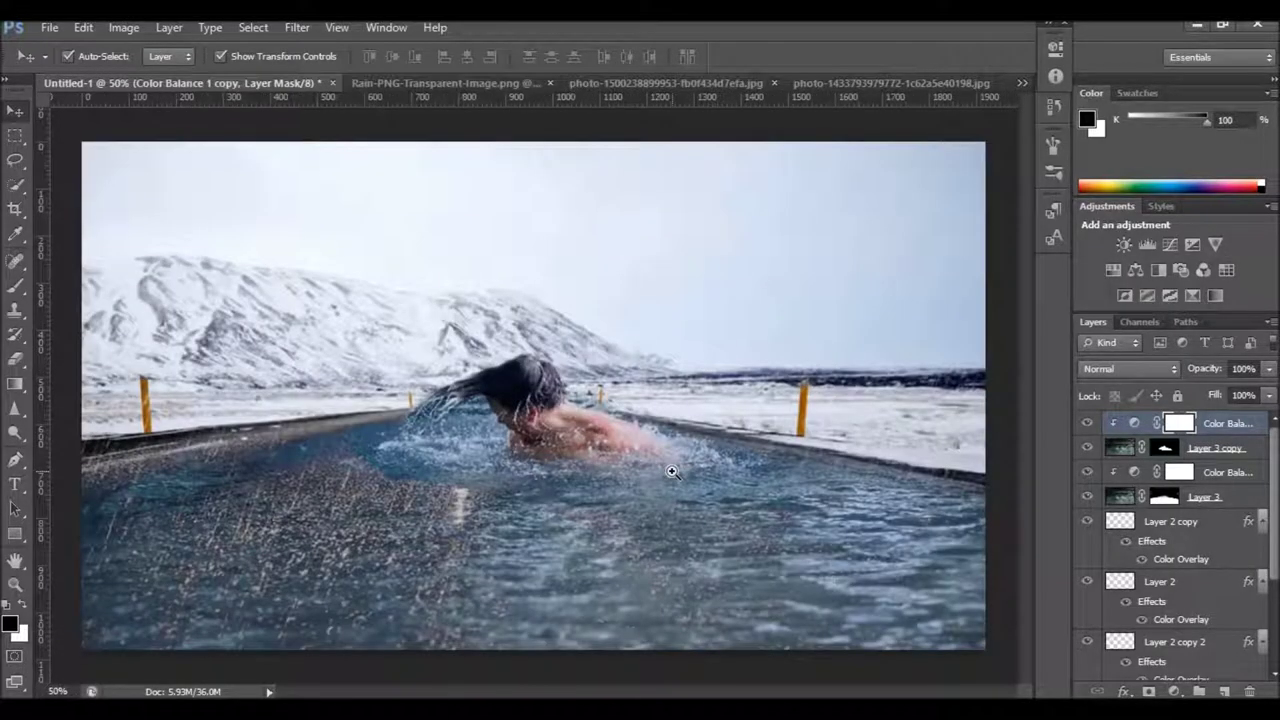
# Shift the lower Color Balance 1's Magenta/Green slider toward green to make the water turquoise
pyautogui.keyDown('alt'); pyautogui.click(672, 476); pyautogui.keyUp('alt')
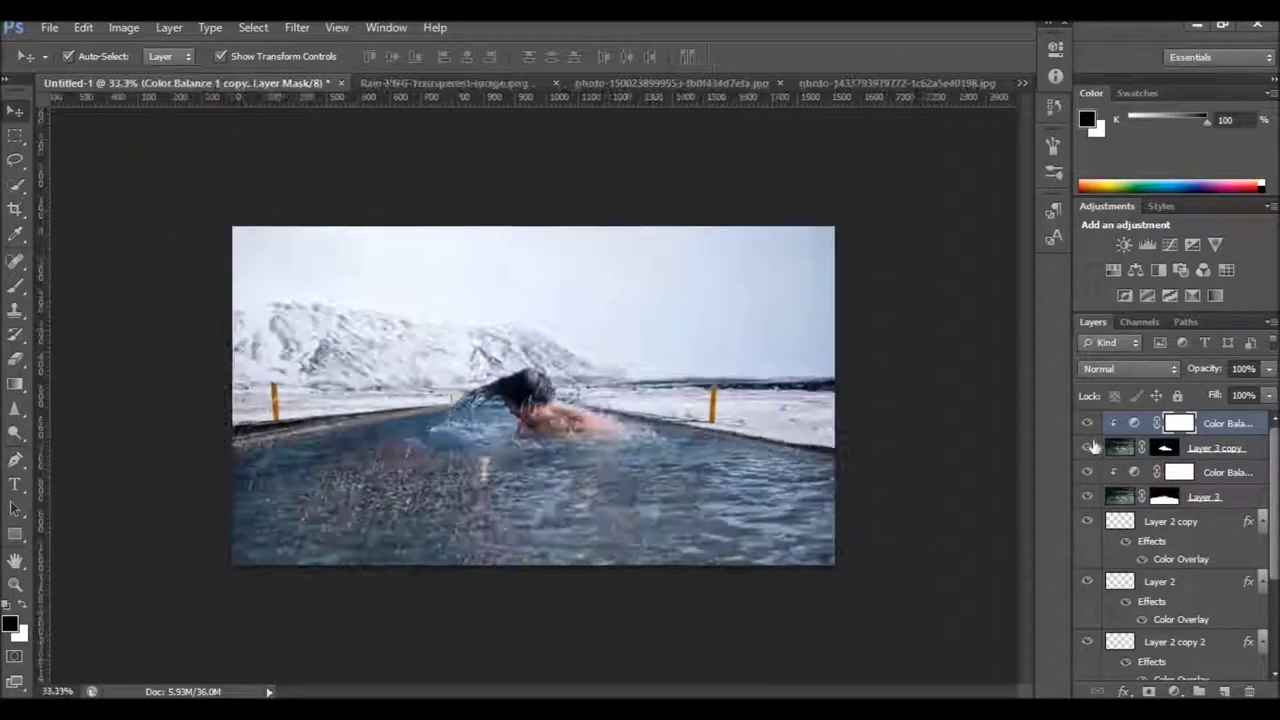
pyautogui.doubleClick(1132, 472)
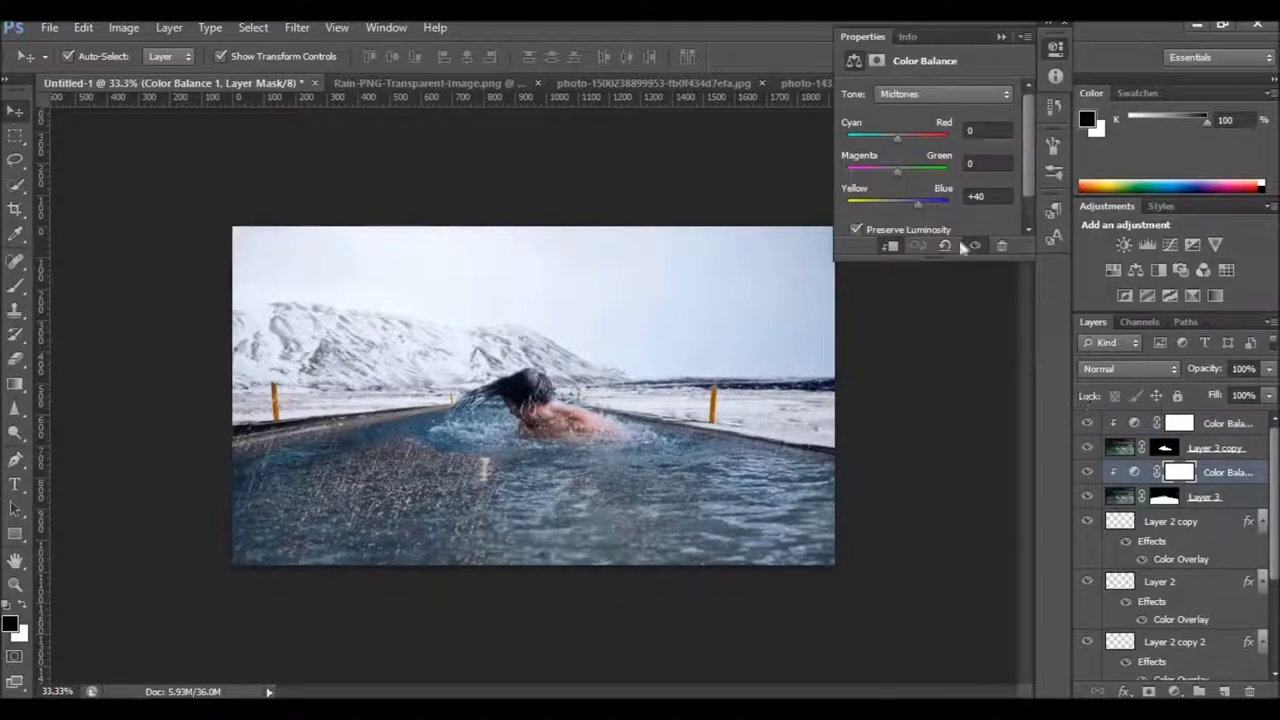
pyautogui.moveTo(898, 170)
pyautogui.mouseDown()
pyautogui.moveTo(874, 178)
pyautogui.moveTo(893, 182)
pyautogui.moveTo(865, 145)
pyautogui.moveTo(872, 160)
pyautogui.mouseUp()
pyautogui.keyDown('ctrl'); pyautogui.click(1100, 474); pyautogui.keyUp('ctrl')
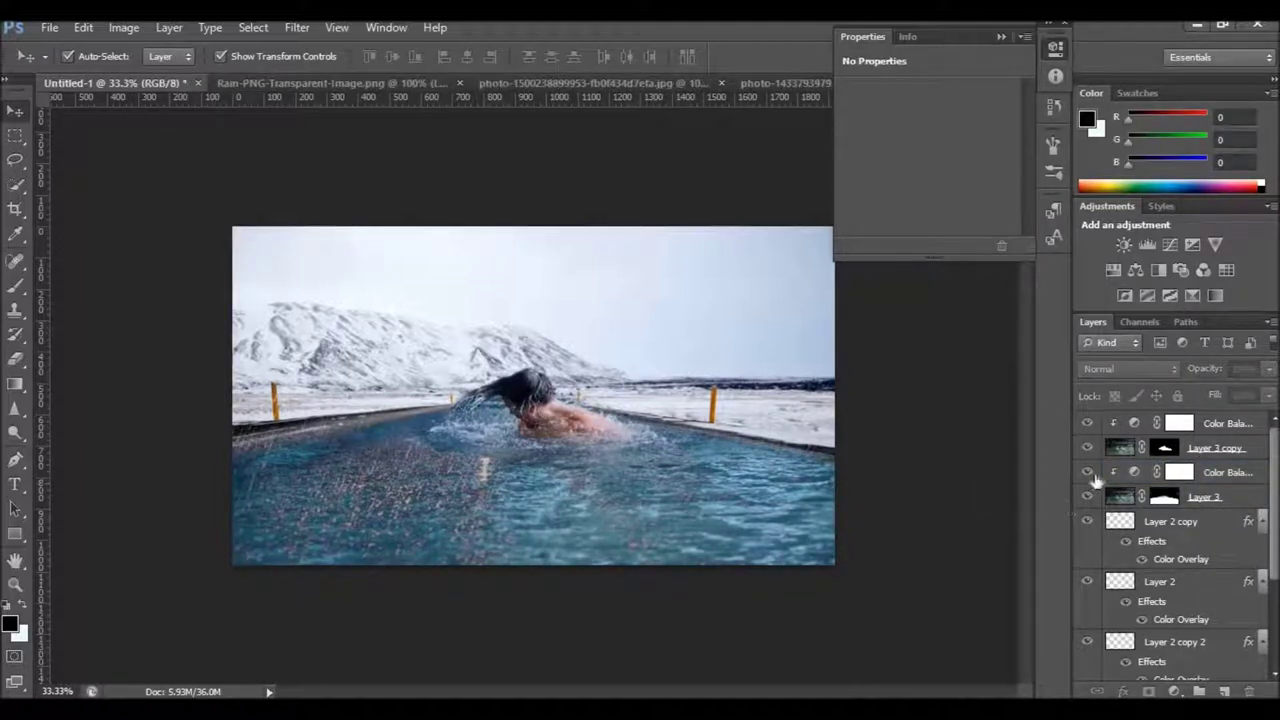
pyautogui.click(126, 248)
# Deselect the layers, close the Properties panel and check the composite at different zooms
pyautogui.click(533, 418)
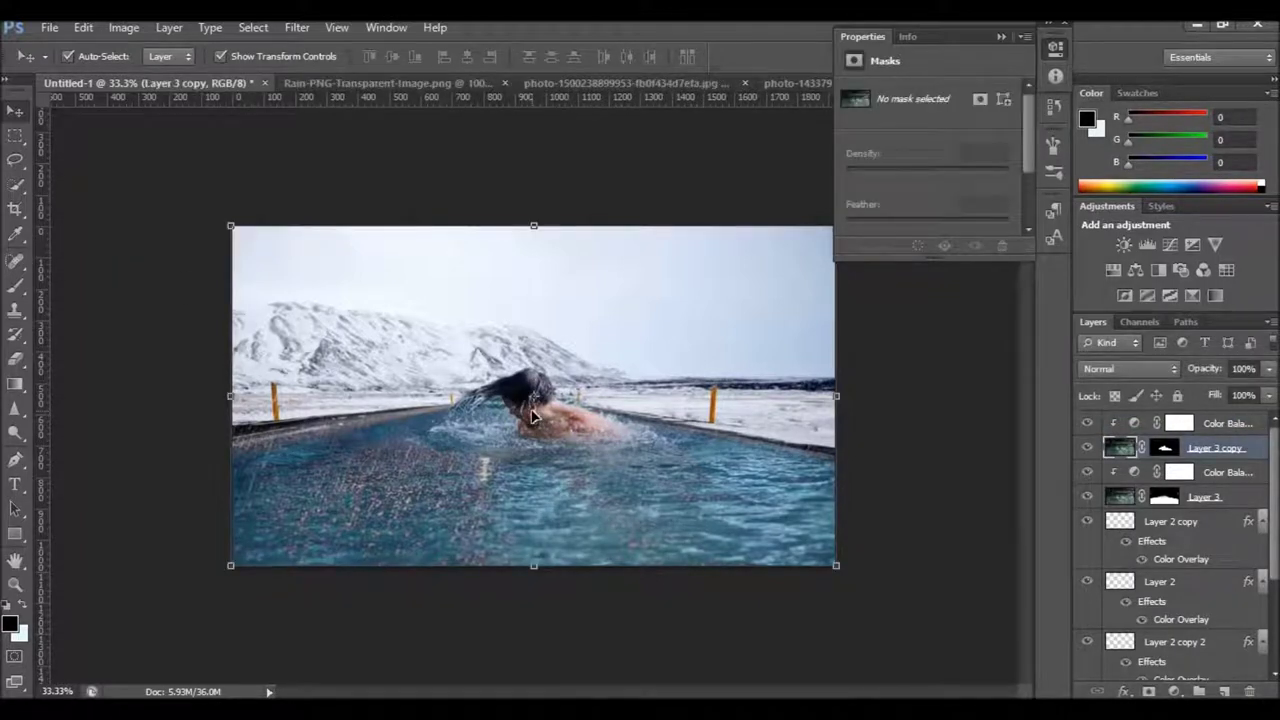
pyautogui.click(122, 330)
pyautogui.click(1001, 36)
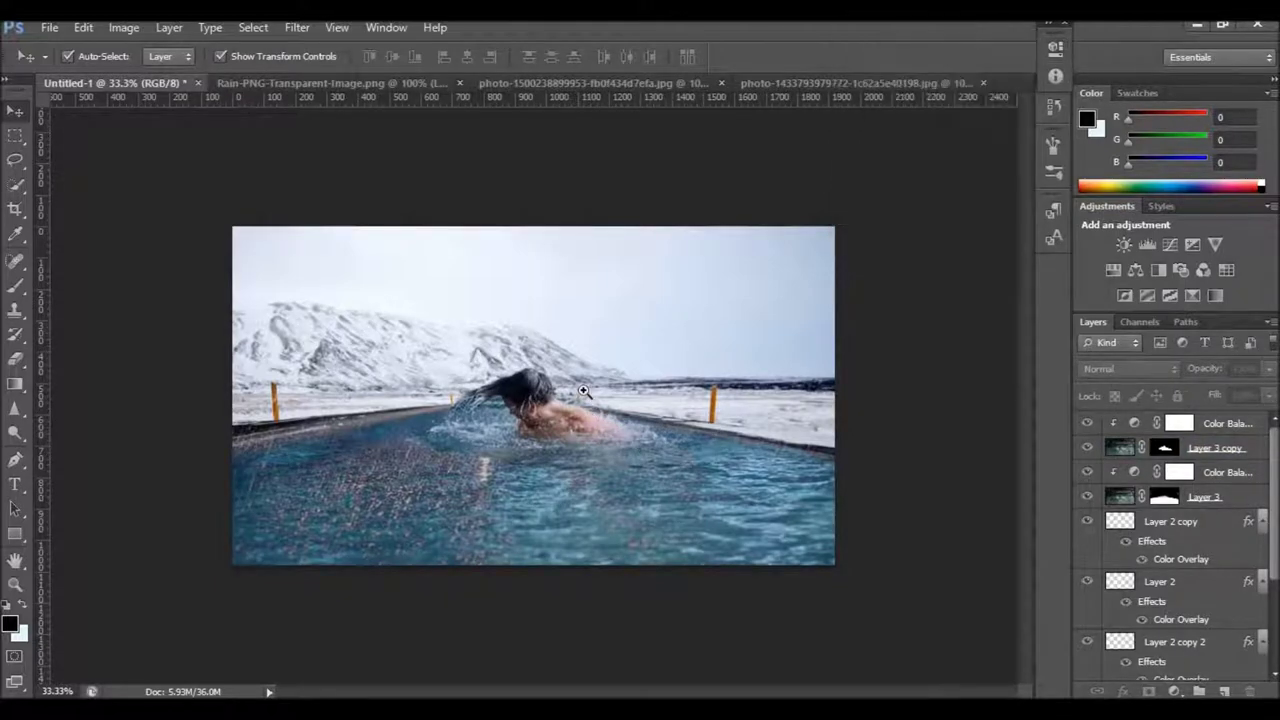
pyautogui.hotkey('ctrl', '+')
pyautogui.hotkey('ctrl', '-')
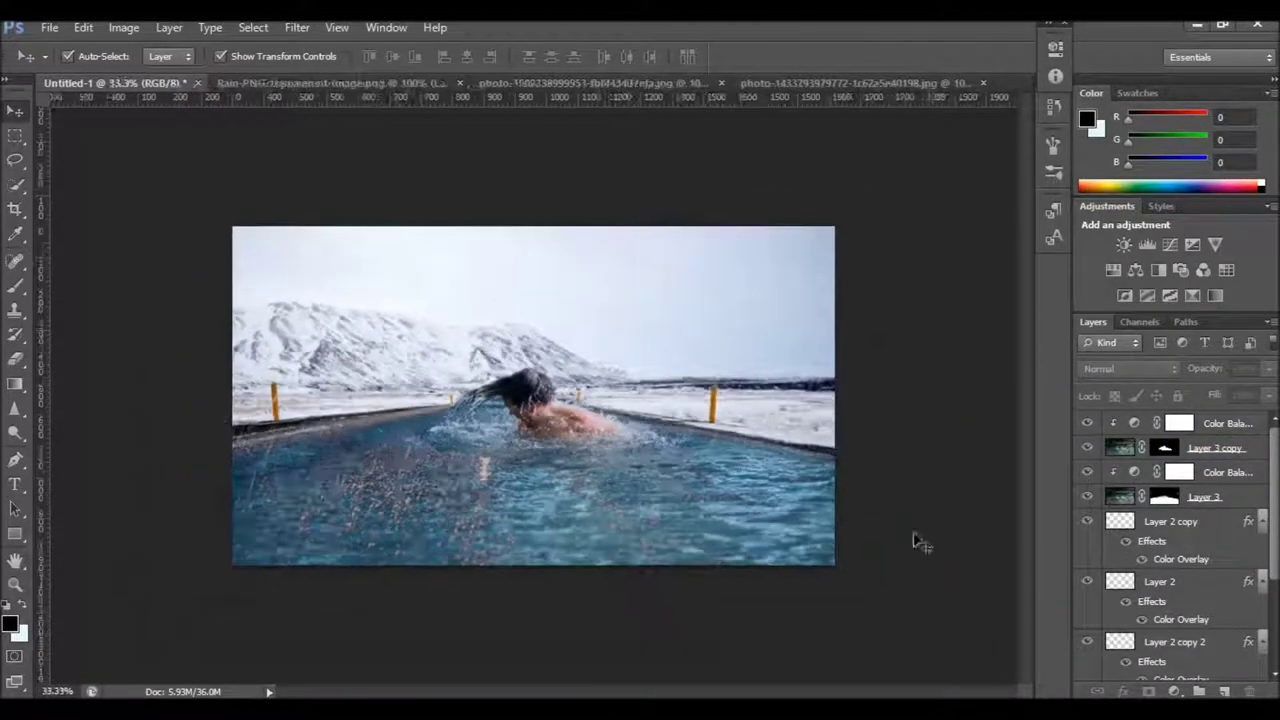
# Add a Brightness/Contrast adjustment layer on top and raise Brightness to about 23
pyautogui.click(1174, 691)
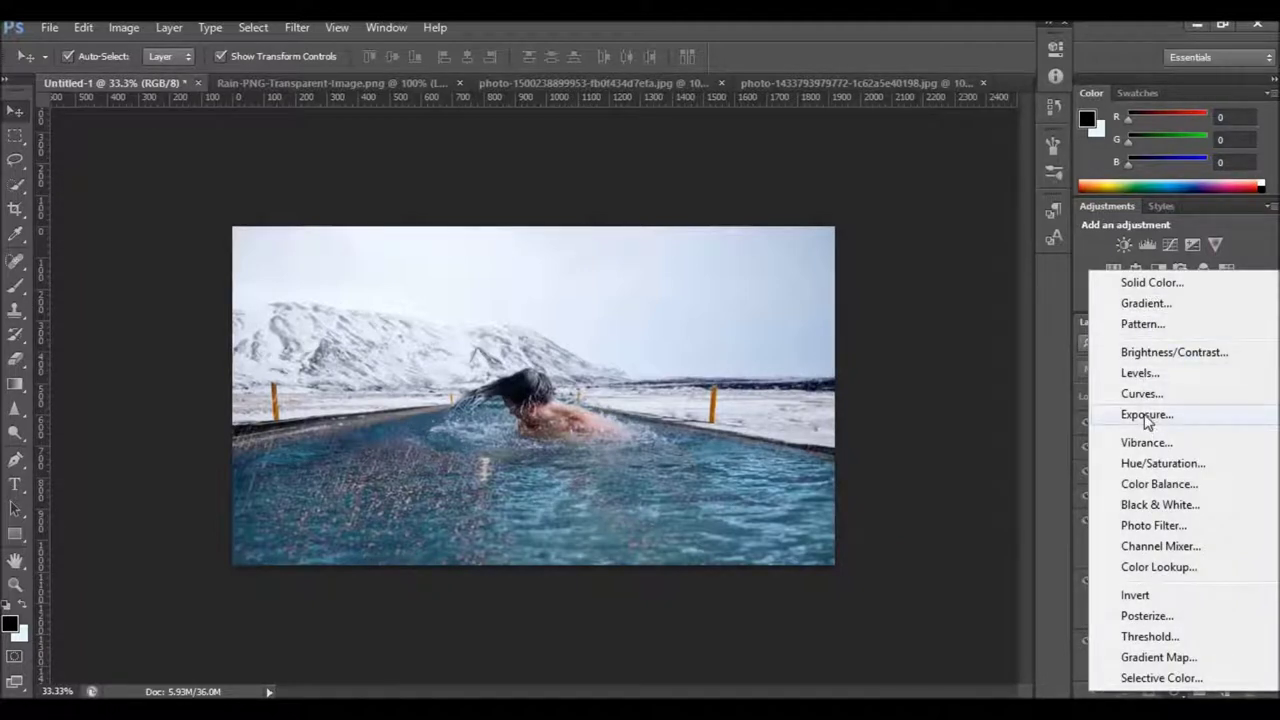
pyautogui.click(1125, 354)
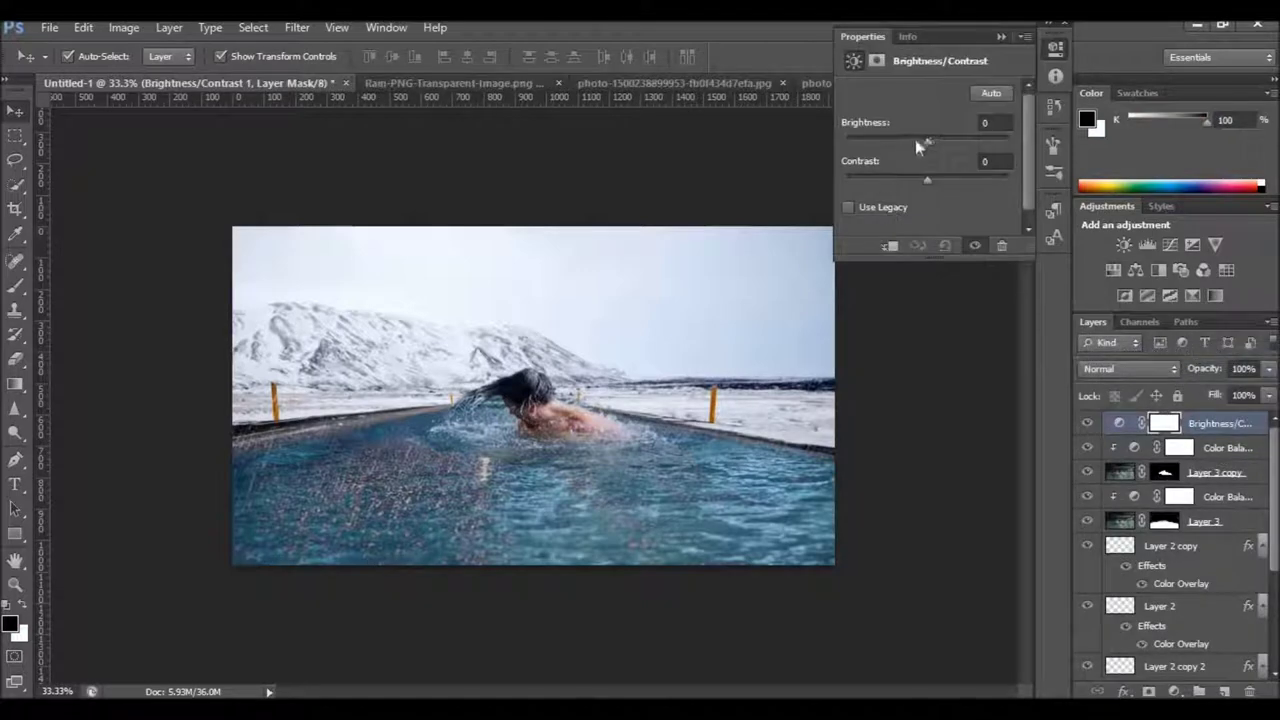
pyautogui.moveTo(930, 141)
pyautogui.mouseDown()
pyautogui.moveTo(950, 186)
pyautogui.moveTo(885, 183)
pyautogui.moveTo(970, 191)
pyautogui.moveTo(931, 198)
pyautogui.mouseUp()
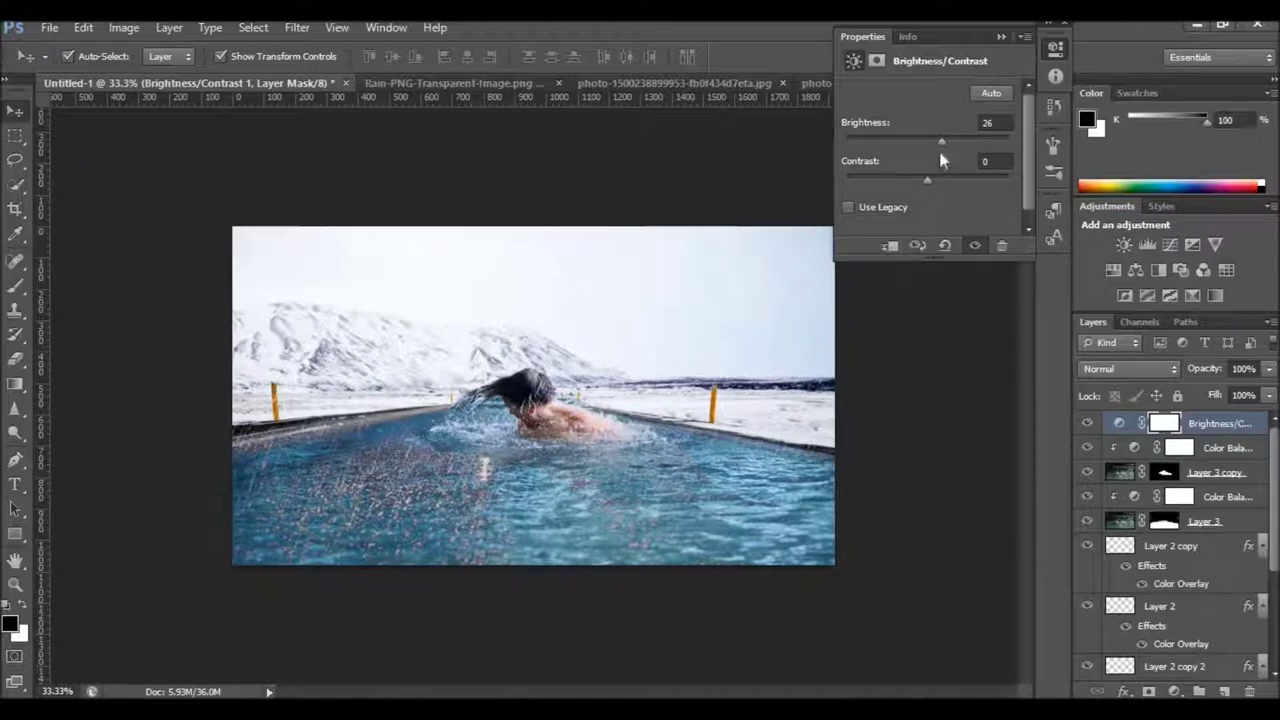
pyautogui.moveTo(945, 143); pyautogui.dragTo(936, 153)
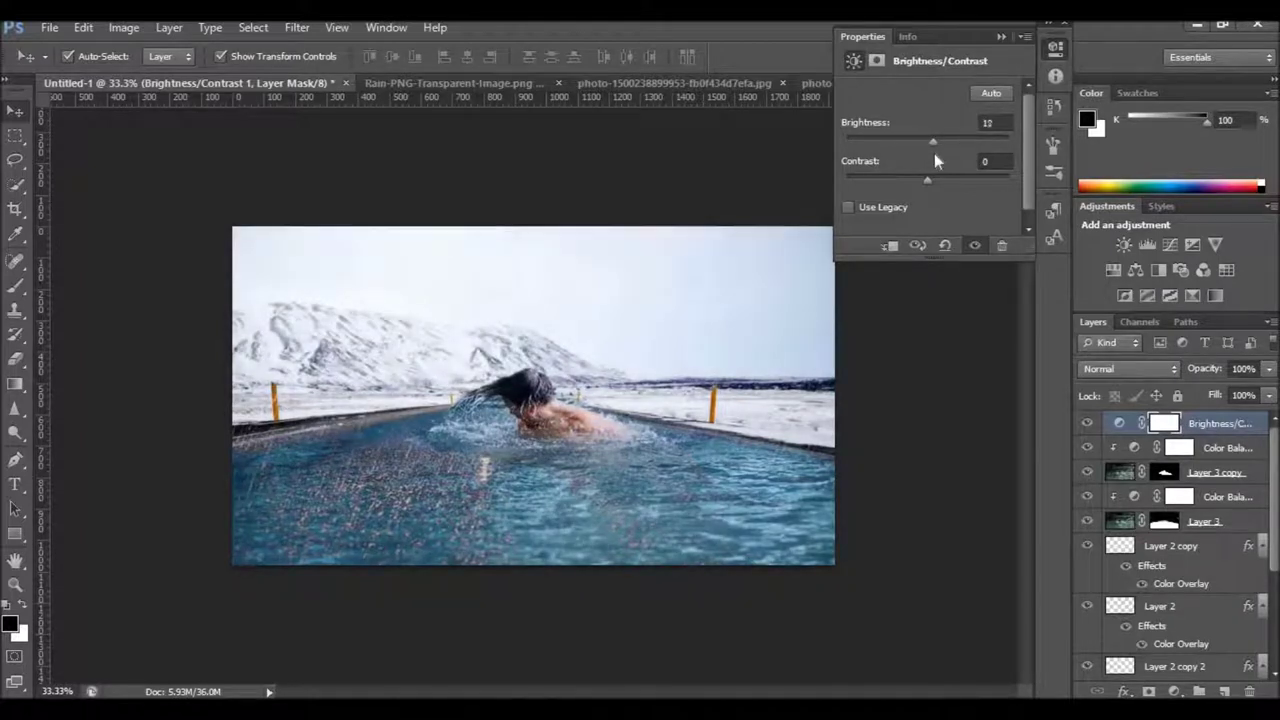
pyautogui.click(1001, 36)
pyautogui.click(983, 397)
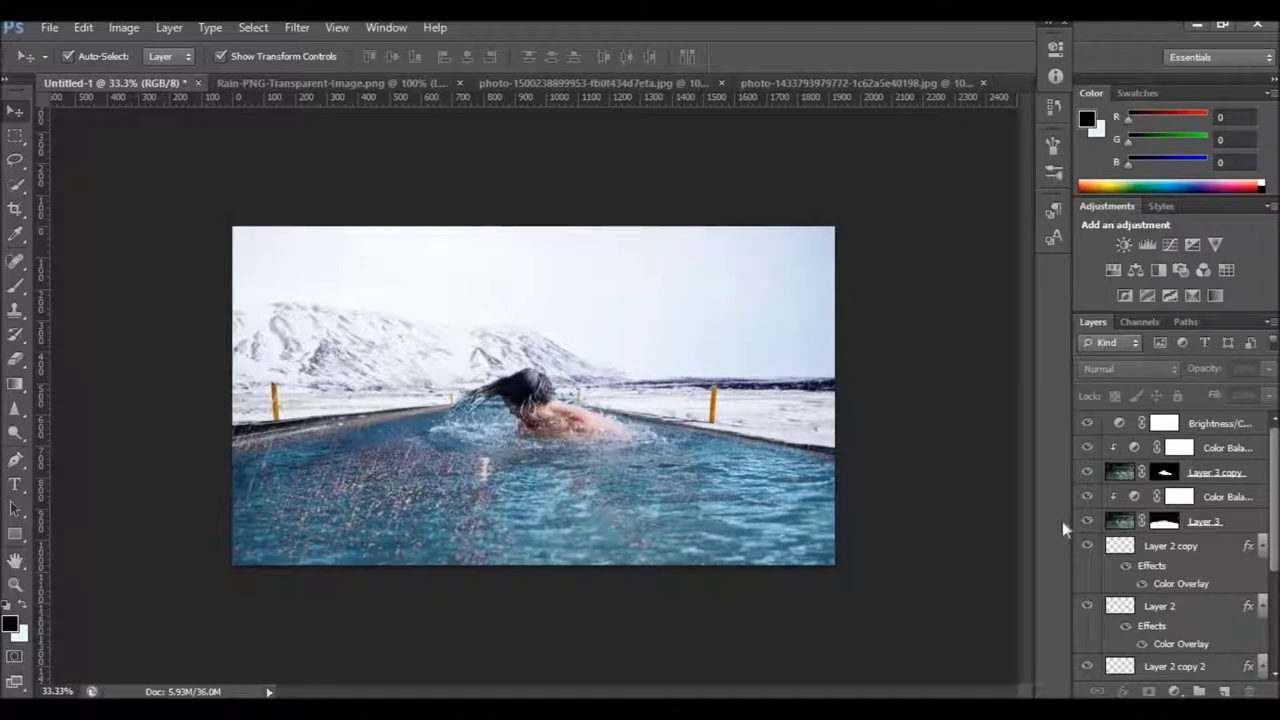
pyautogui.keyDown('ctrl'); pyautogui.click(588, 394); pyautogui.keyUp('ctrl')
pyautogui.keyDown('ctrl'); pyautogui.click(588, 394); pyautogui.keyUp('ctrl')
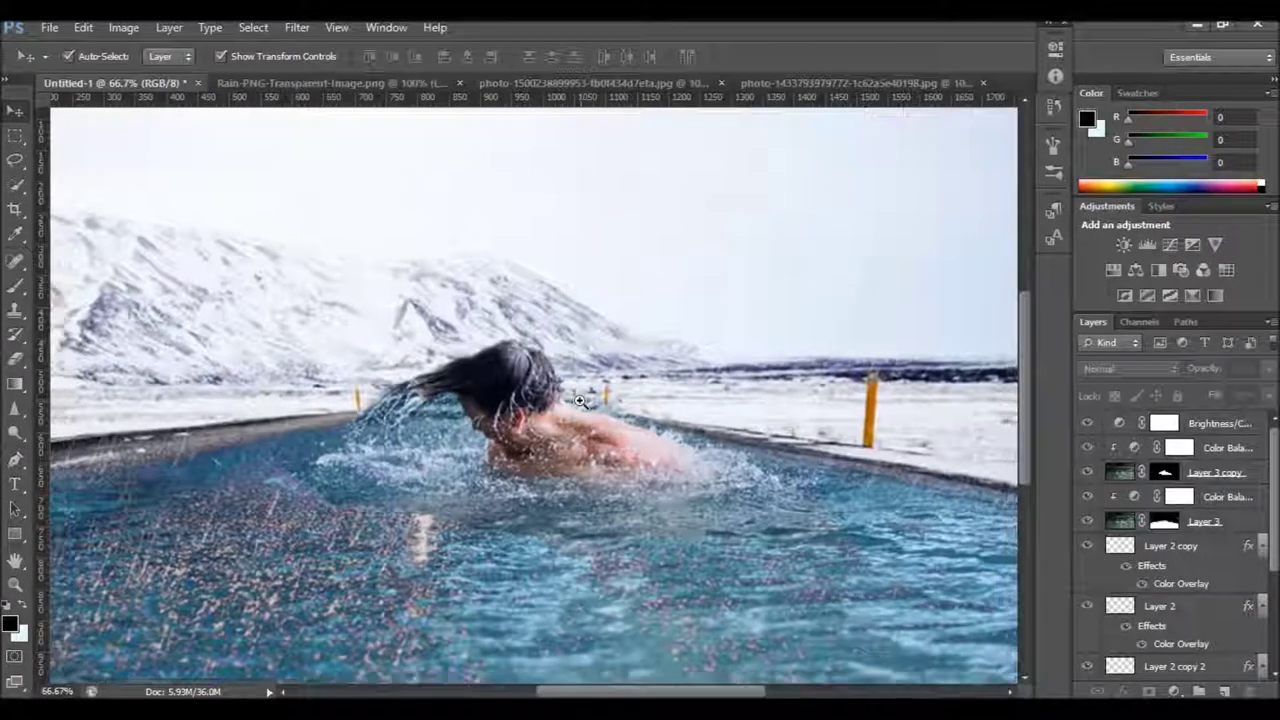
pyautogui.hotkey('ctrl', '-')
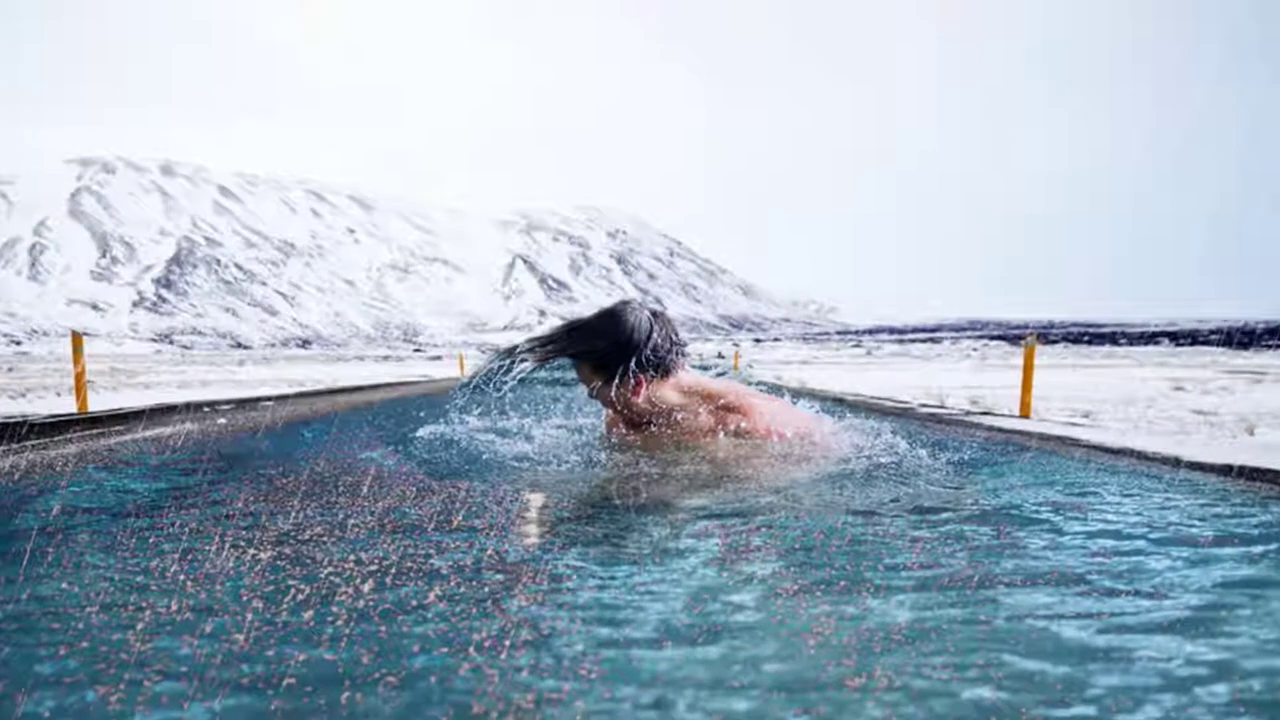